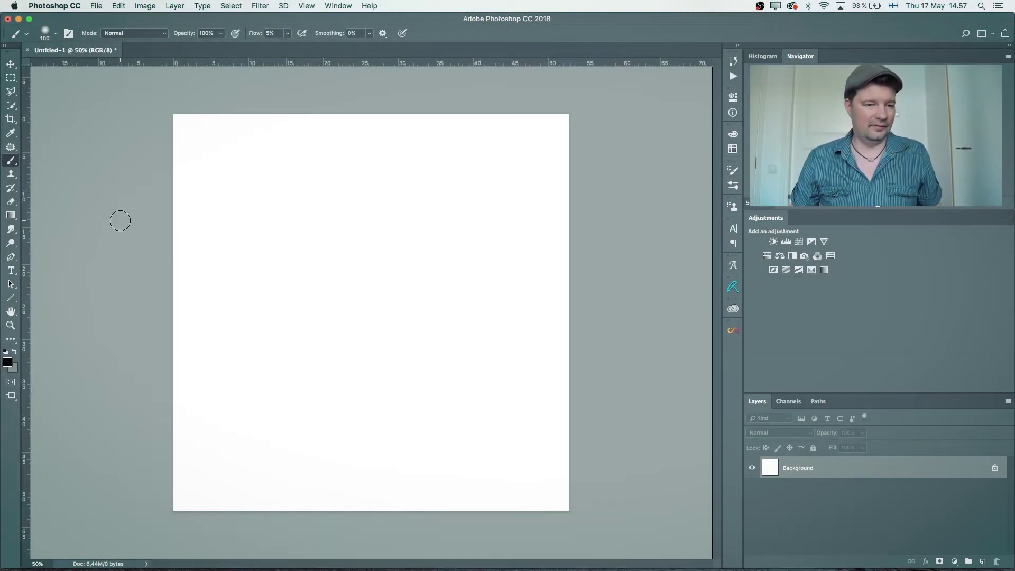
- Display the grid over the blank canvas
{"action": "left_click", "coordinate": [11, 328]}
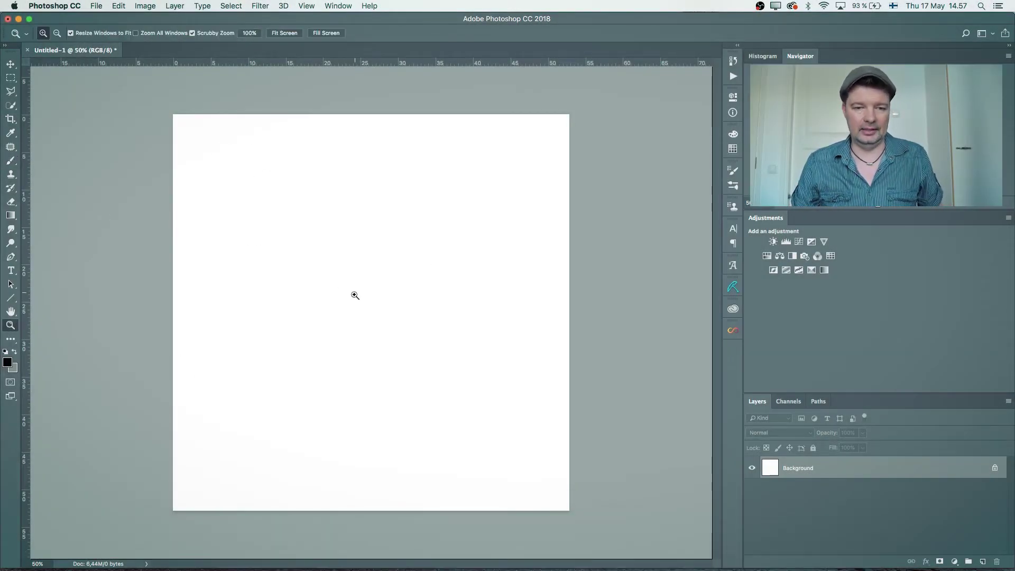
{"action": "mouse_move", "coordinate": [354, 294]}
{"action": "left_mouse_down"}
{"action": "mouse_move", "coordinate": [381, 285]}
{"action": "mouse_move", "coordinate": [369, 292]}
{"action": "left_mouse_up"}
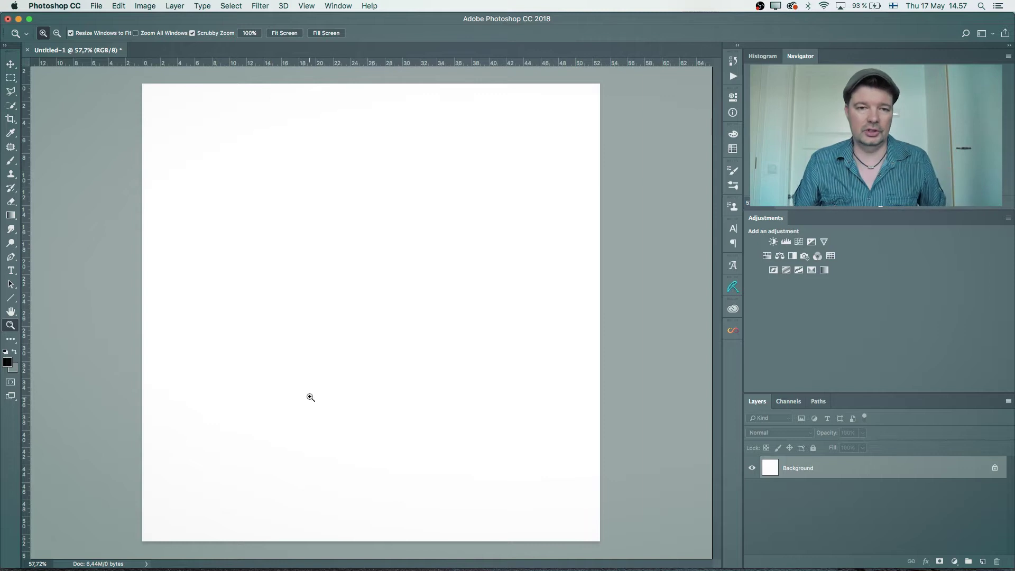
{"action": "left_click", "coordinate": [315, 6]}
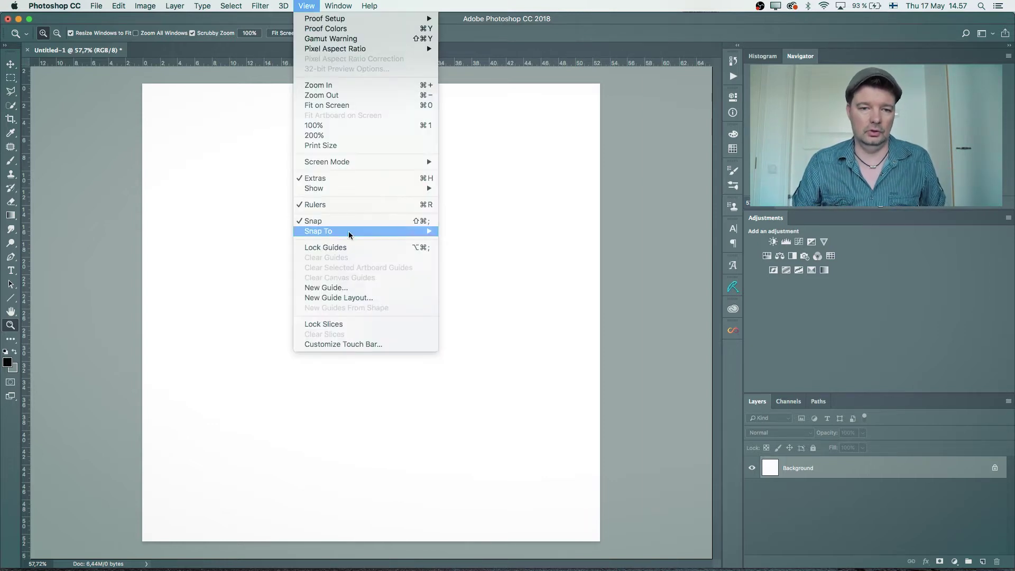
{"action": "mouse_move", "coordinate": [330, 192]}
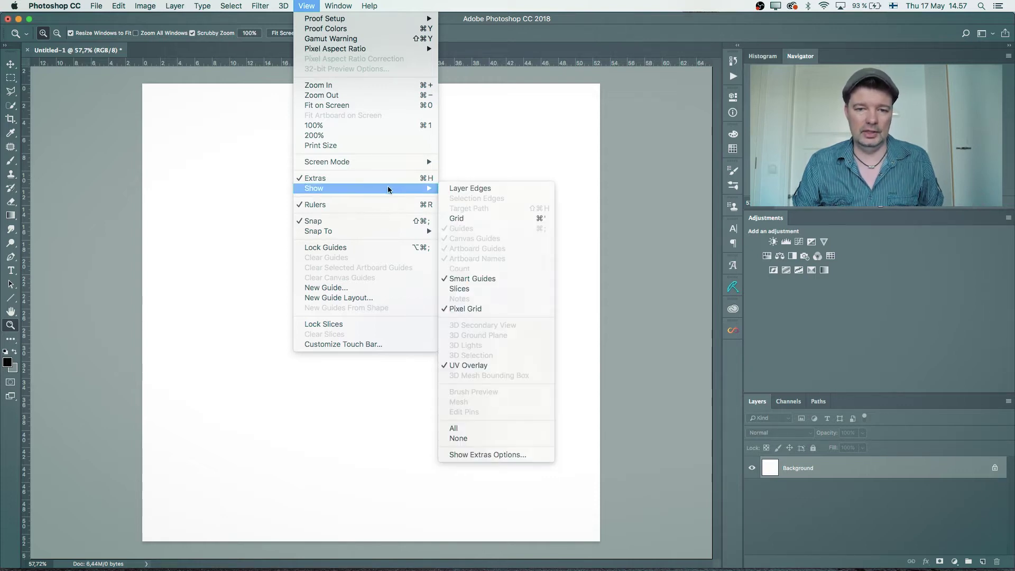
{"action": "left_click", "coordinate": [471, 218]}
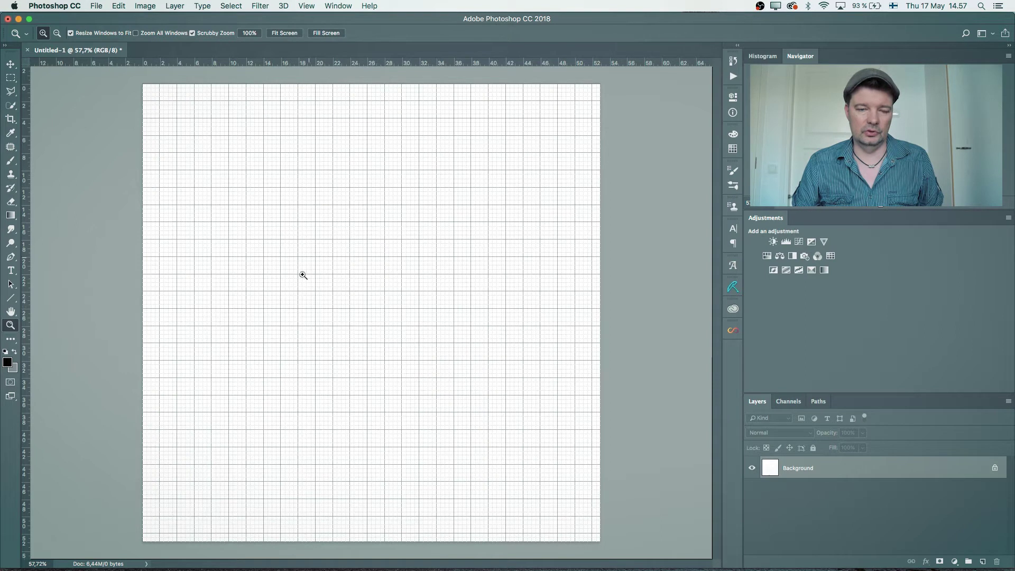
- Check whether snapping to the grid is enabled
{"action": "left_click", "coordinate": [304, 7]}
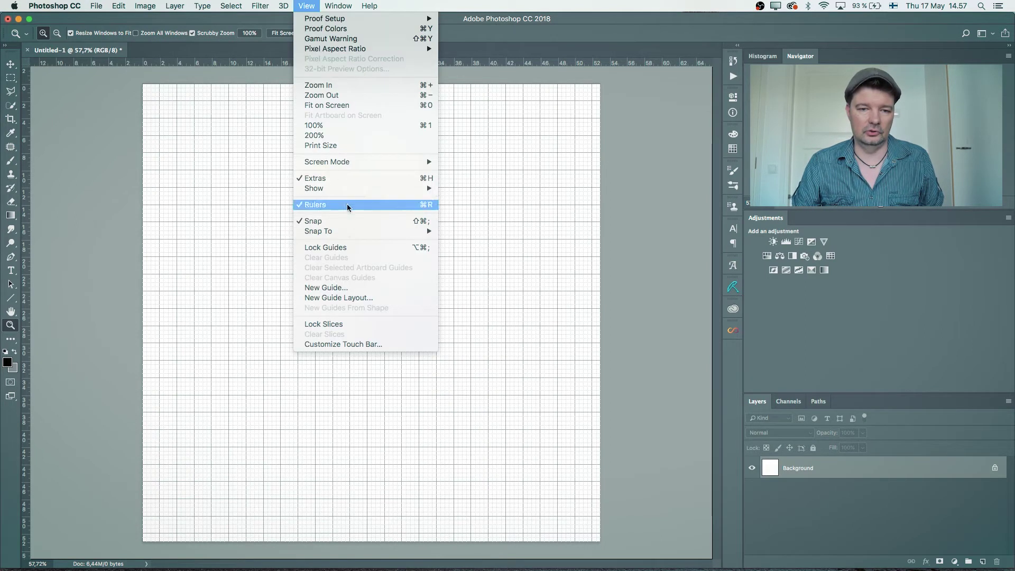
{"action": "mouse_move", "coordinate": [344, 233]}
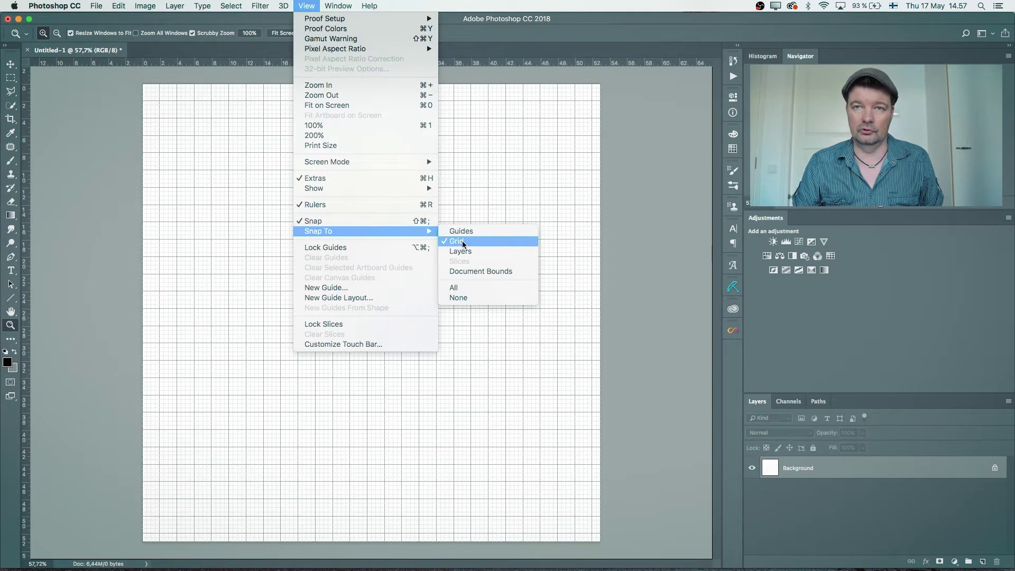
{"action": "left_click", "coordinate": [268, 254]}
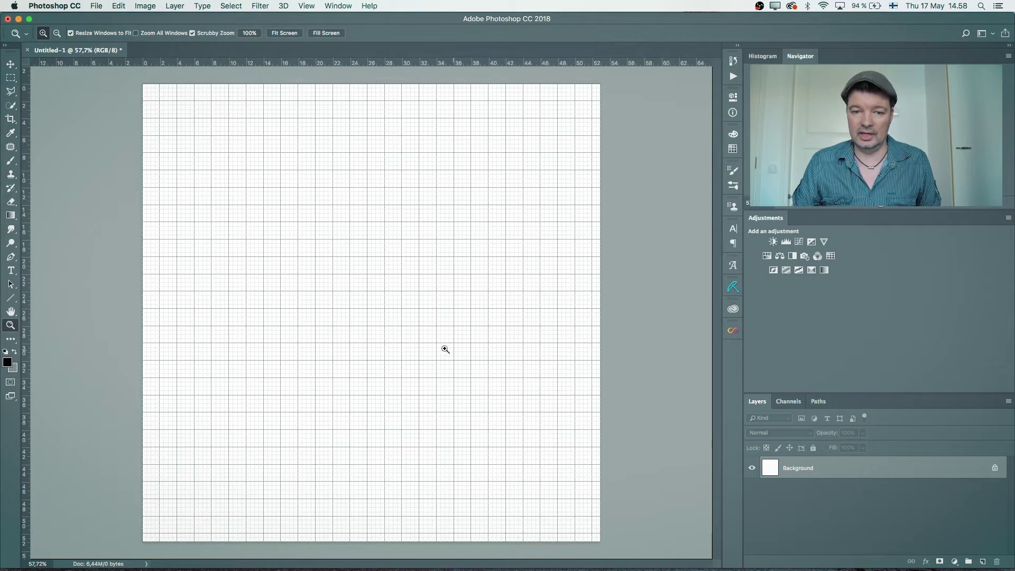
- On a new layer, draw the box's slanted long front face with 5 px black lines: 13 grid squares across, 6 down, with 4-square vertical edges
{"action": "left_click", "coordinate": [984, 560]}
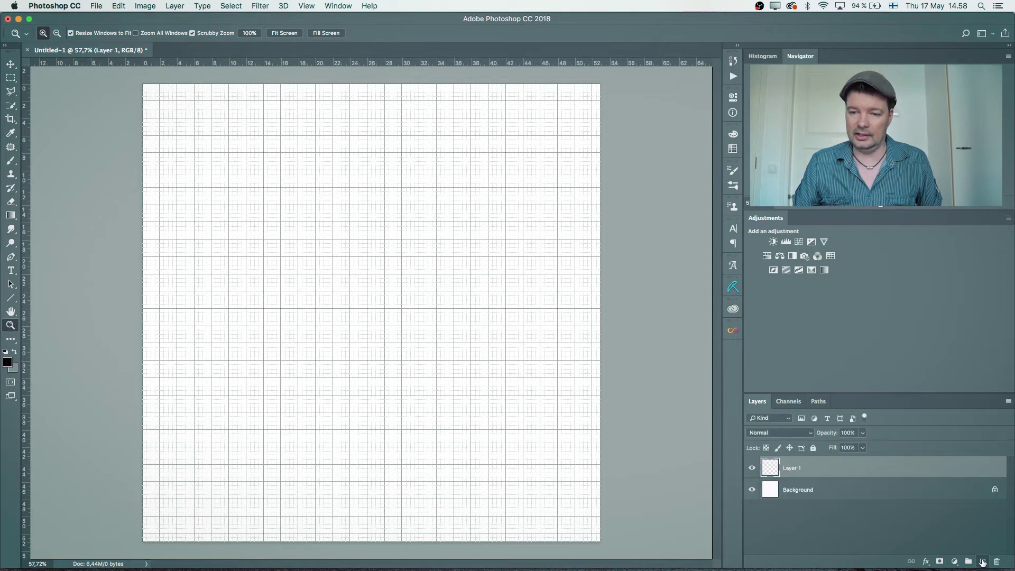
{"action": "left_click", "coordinate": [10, 304]}
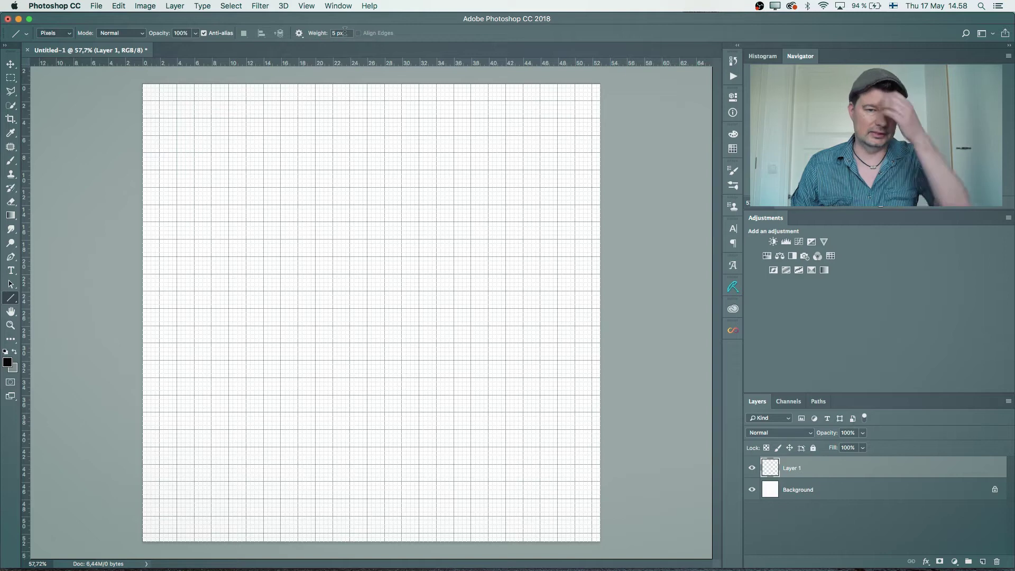
{"action": "left_click", "coordinate": [10, 325]}
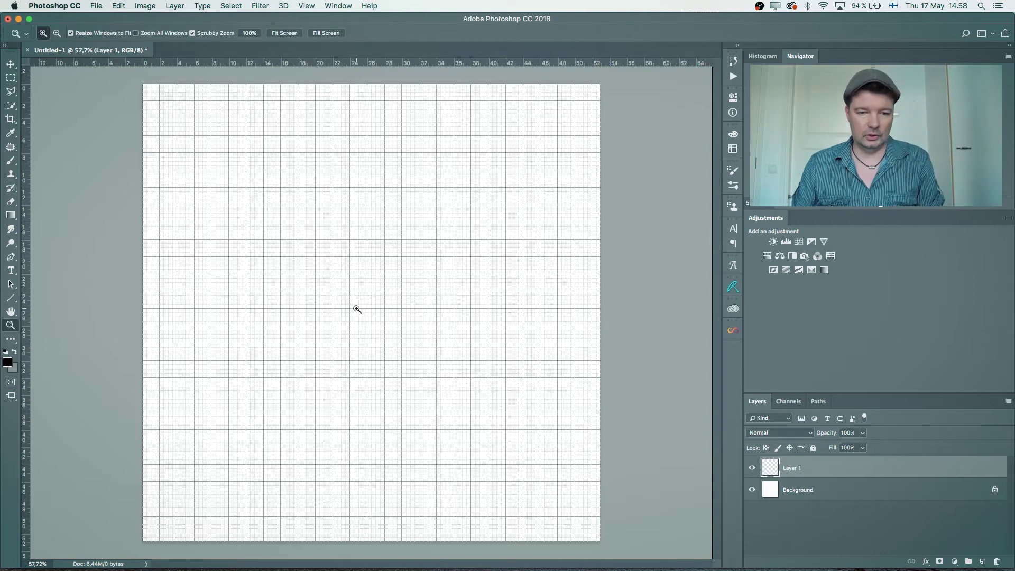
{"action": "mouse_move", "coordinate": [356, 306]}
{"action": "left_mouse_down"}
{"action": "mouse_move", "coordinate": [389, 290]}
{"action": "mouse_move", "coordinate": [369, 301]}
{"action": "left_mouse_up"}
{"action": "key", "text": "super+r"}
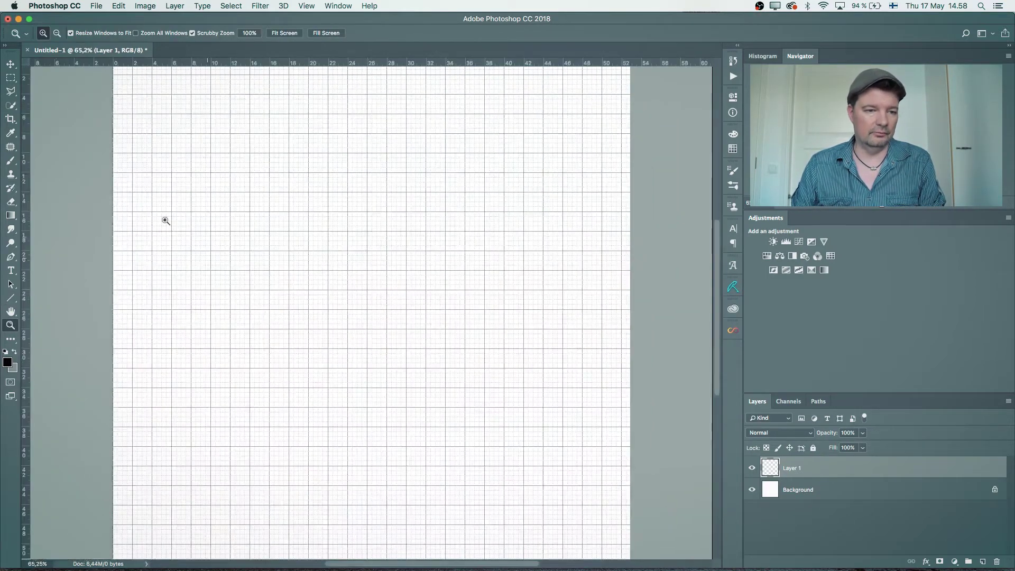
{"action": "left_click", "coordinate": [10, 298]}
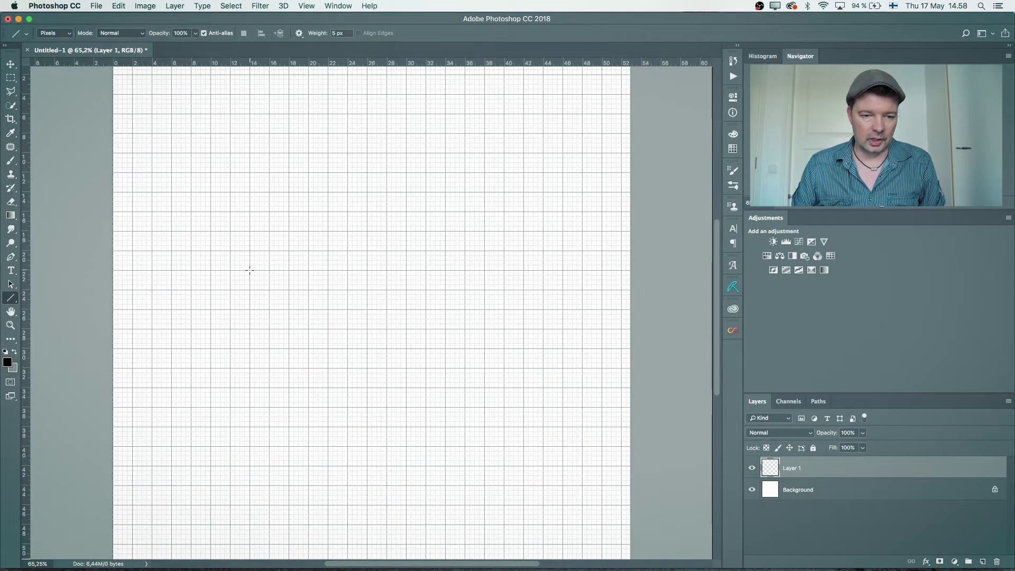
{"action": "left_click_drag", "start_coordinate": [250, 271], "coordinate": [504, 387]}
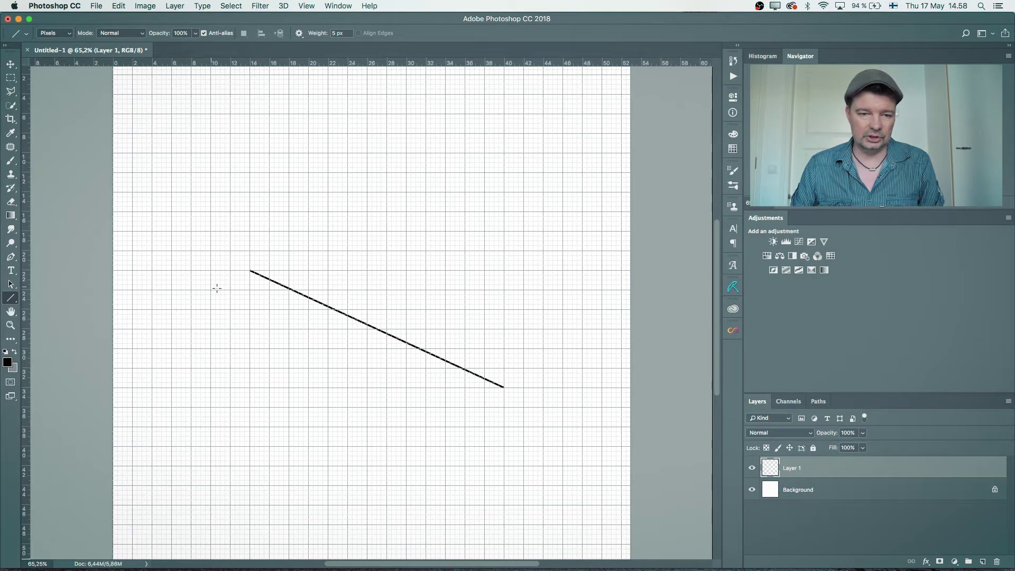
{"action": "left_click_drag", "start_coordinate": [249, 271], "coordinate": [250, 349]}
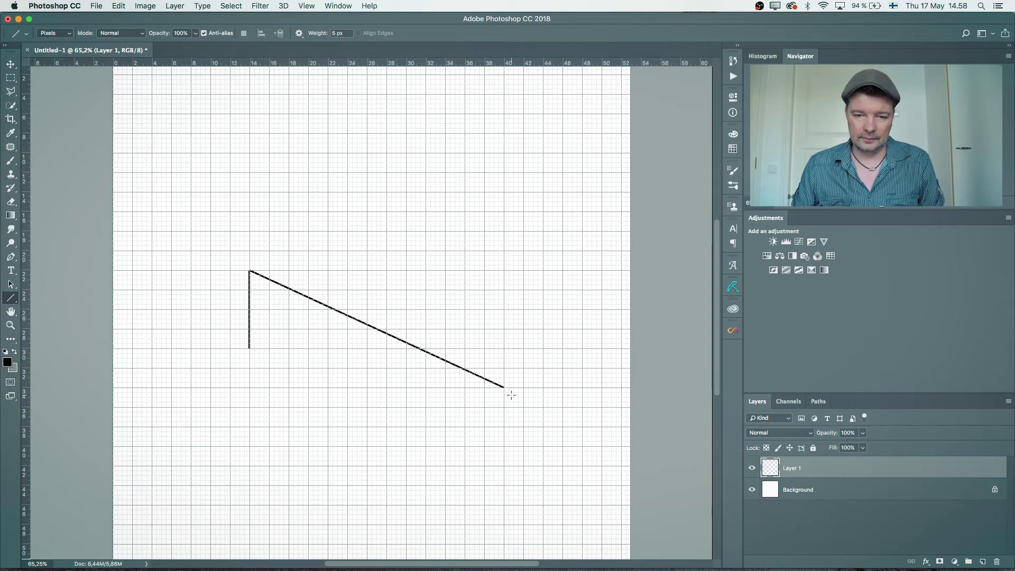
{"action": "left_click_drag", "start_coordinate": [504, 387], "coordinate": [505, 466]}
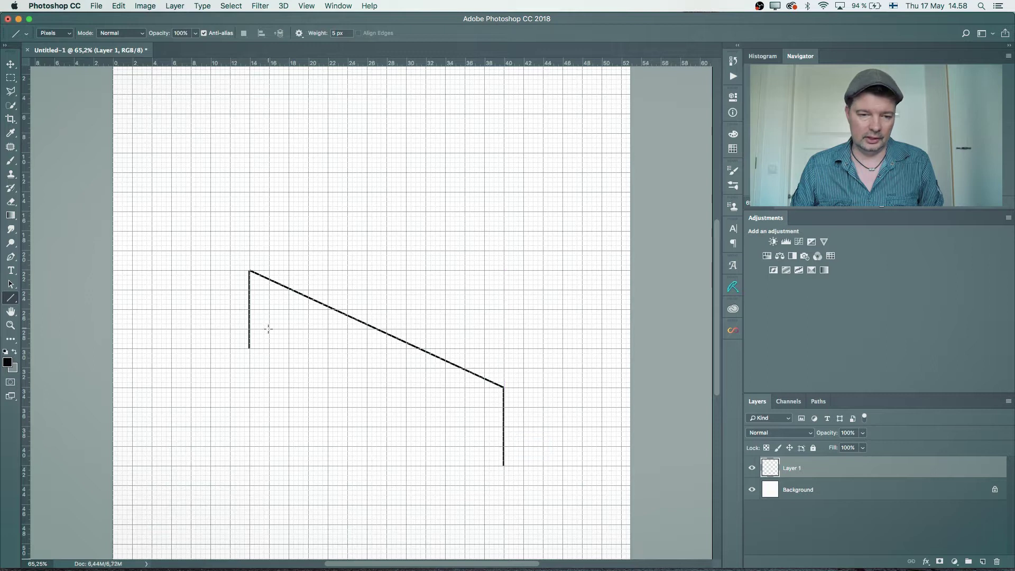
{"action": "mouse_move", "coordinate": [249, 348]}
{"action": "left_mouse_down"}
{"action": "mouse_move", "coordinate": [320, 367]}
{"action": "mouse_move", "coordinate": [504, 466]}
{"action": "left_mouse_up"}
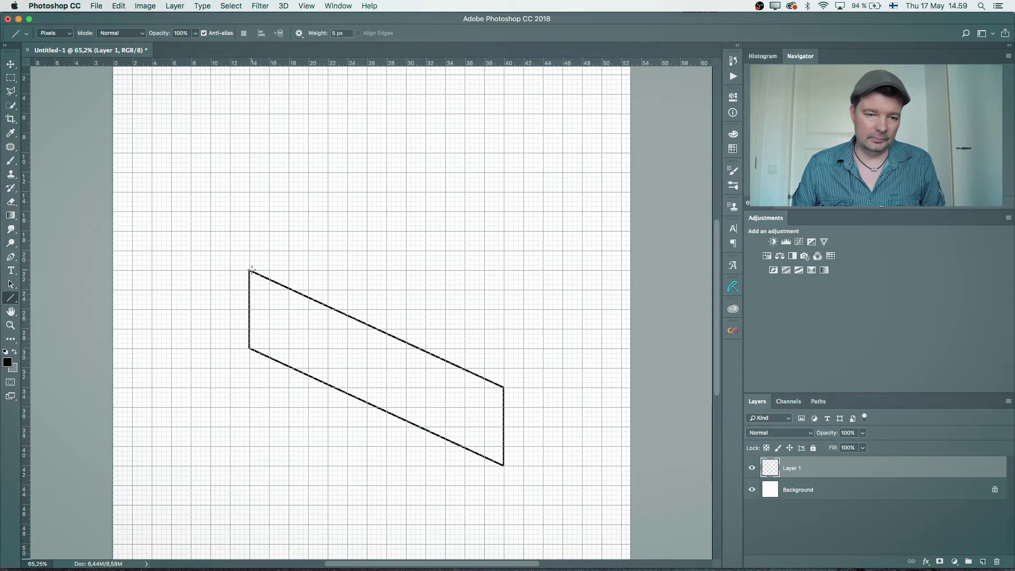
- Complete the isometric box outline with depth edges 4 grid squares across and 2 up, plus the remaining top and end-face edges
{"action": "mouse_move", "coordinate": [249, 272]}
{"action": "left_mouse_down"}
{"action": "mouse_move", "coordinate": [287, 232]}
{"action": "mouse_move", "coordinate": [249, 271]}
{"action": "mouse_move", "coordinate": [287, 257]}
{"action": "mouse_move", "coordinate": [329, 270]}
{"action": "mouse_move", "coordinate": [327, 232]}
{"action": "left_mouse_up"}
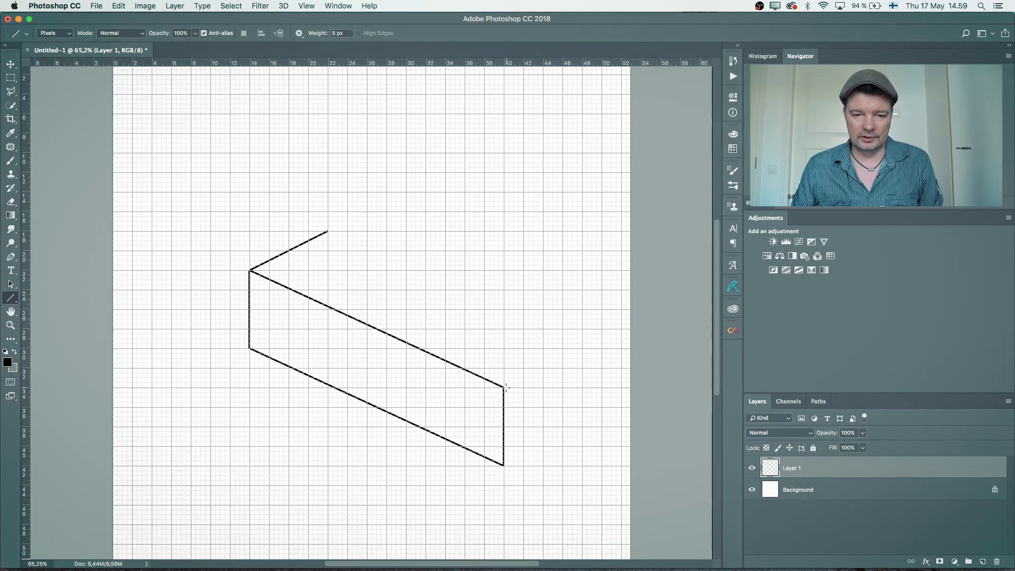
{"action": "left_click_drag", "start_coordinate": [504, 387], "coordinate": [579, 349]}
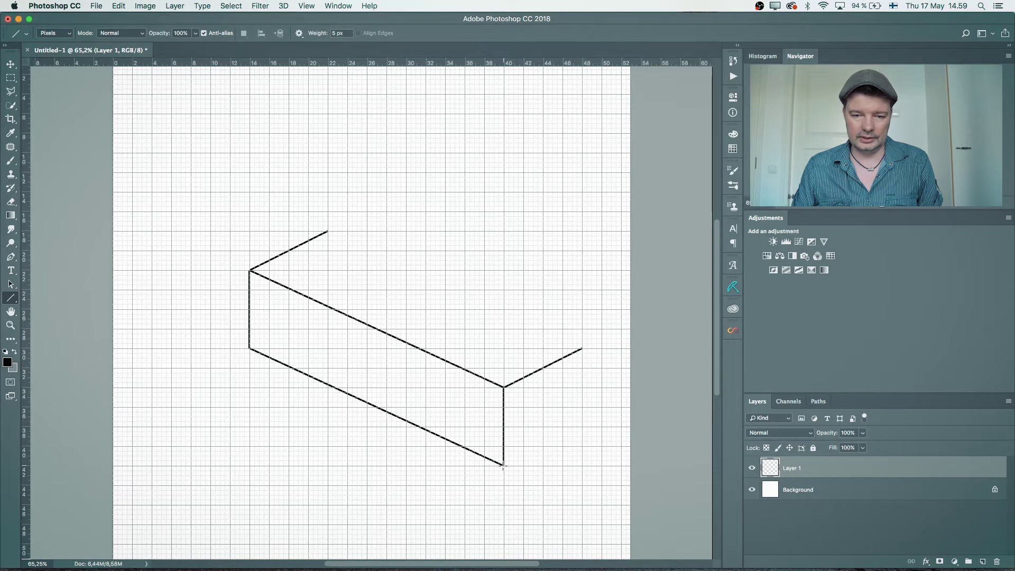
{"action": "left_click_drag", "start_coordinate": [503, 465], "coordinate": [331, 231]}
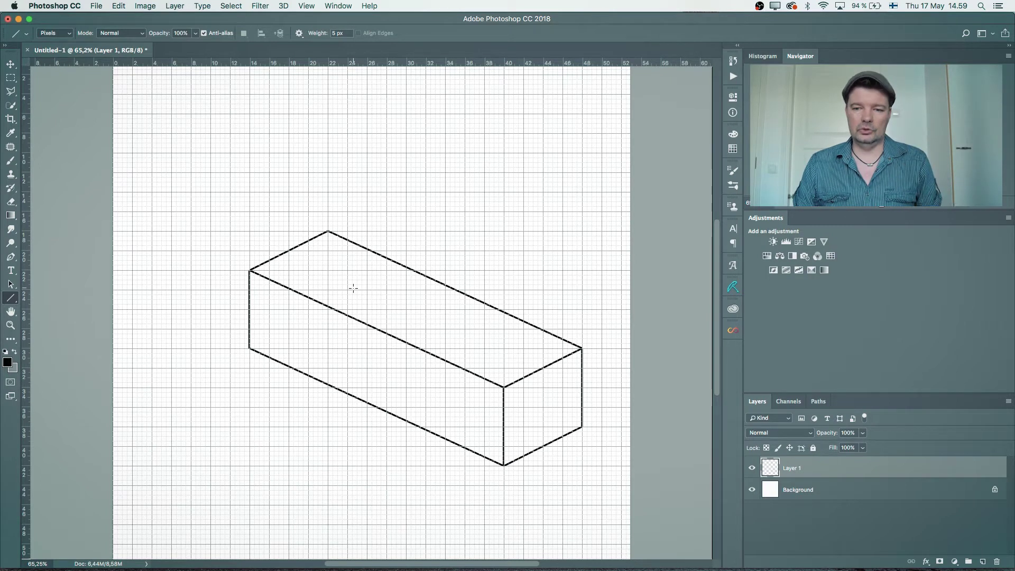
- Select the box's long front face with the Polygonal Lasso, following its four corners
{"action": "left_click", "coordinate": [11, 106]}
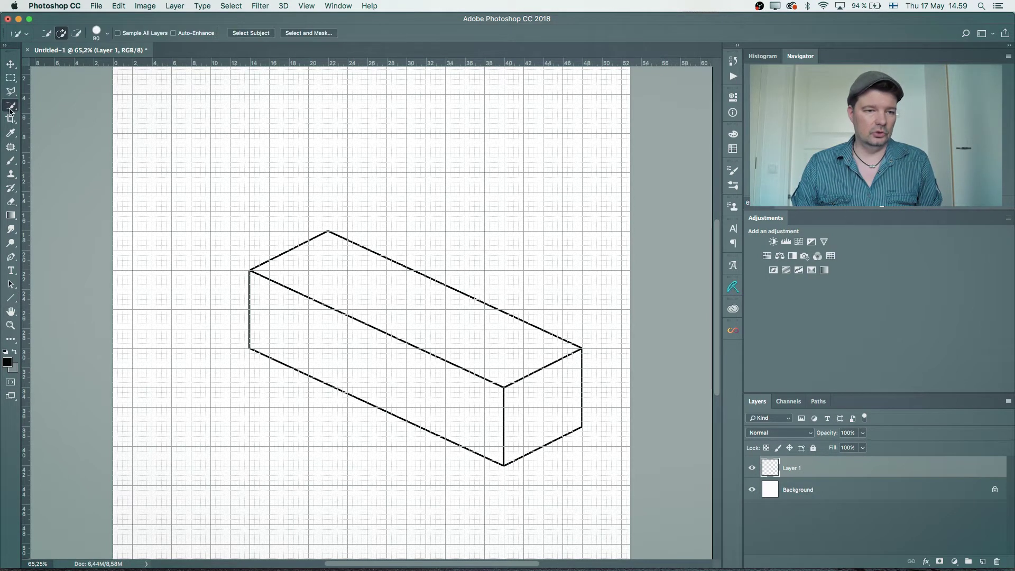
{"action": "left_click", "coordinate": [11, 91]}
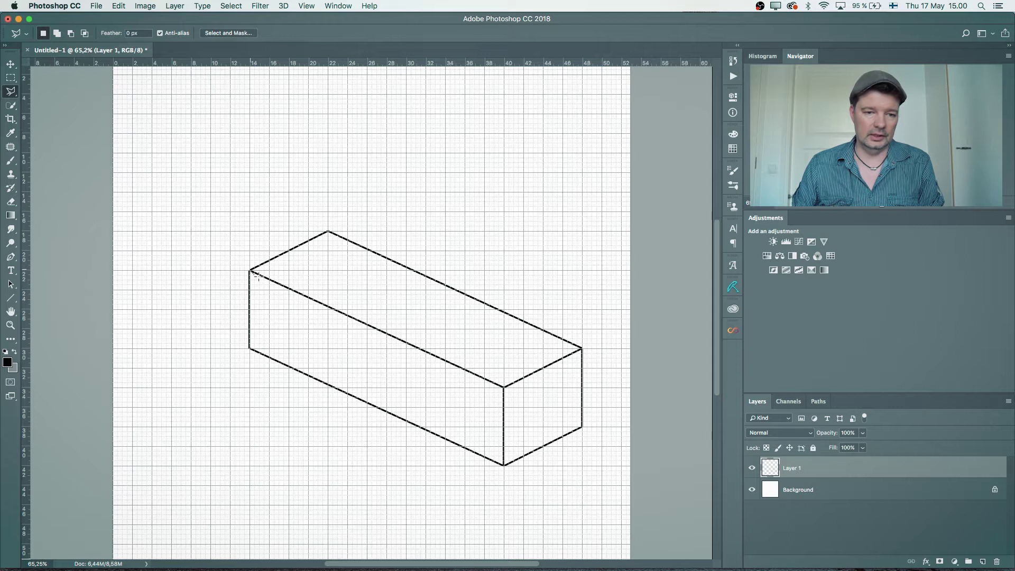
{"action": "left_click", "coordinate": [250, 271]}
{"action": "left_click", "coordinate": [504, 388]}
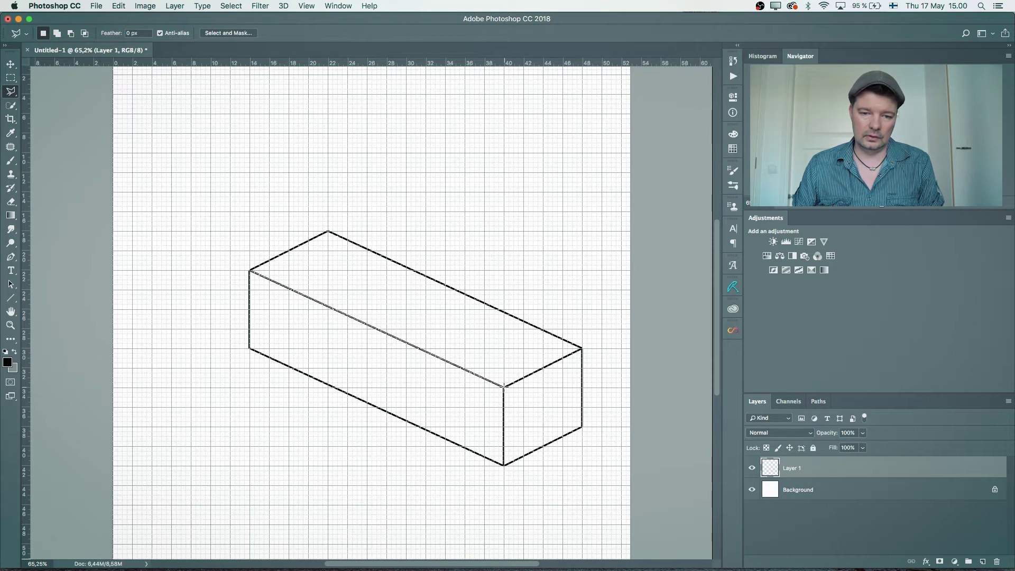
{"action": "left_click", "coordinate": [504, 466]}
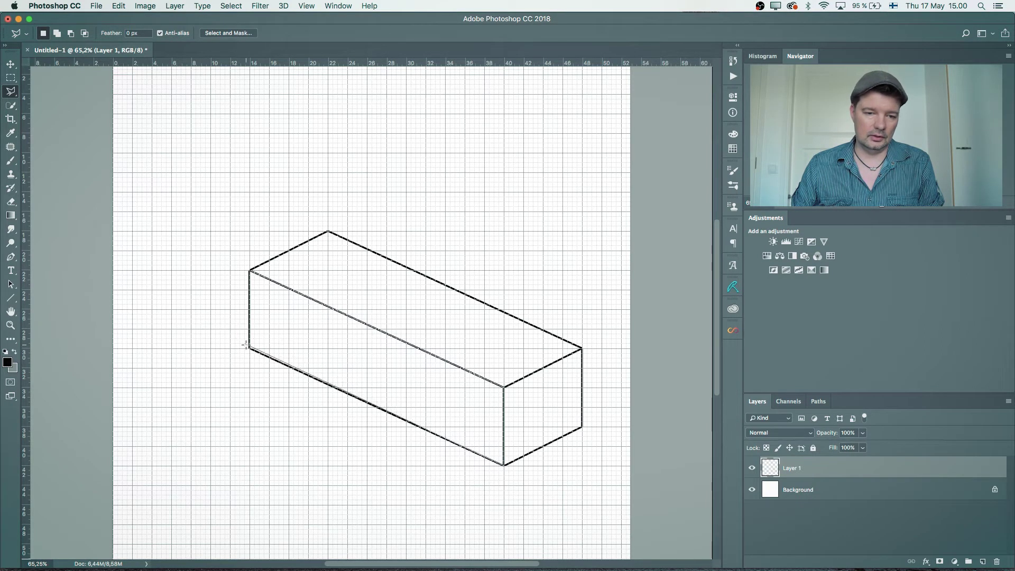
{"action": "left_click", "coordinate": [251, 272]}
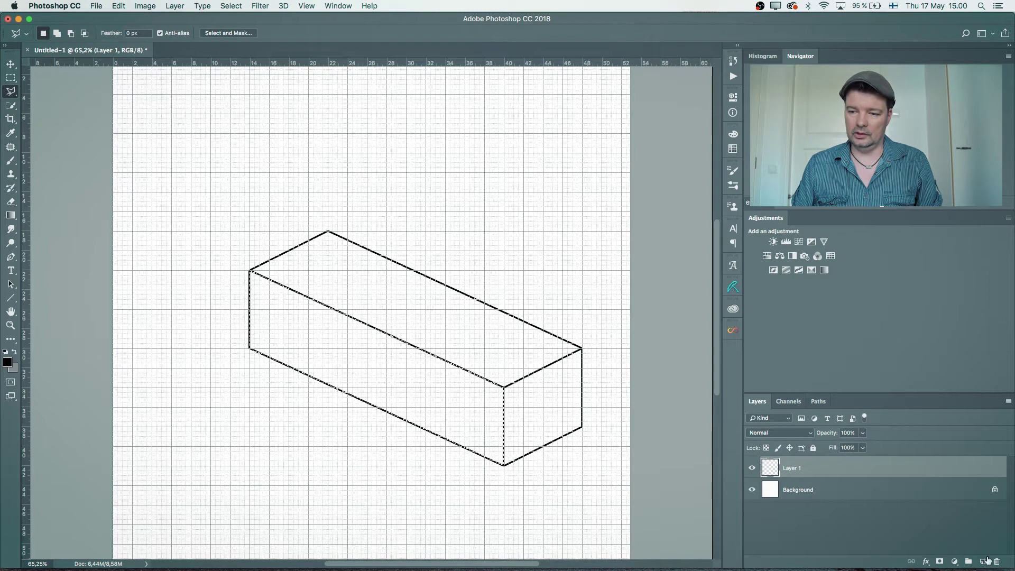
- Add a new layer, swap the foreground and background colours, and fill the selected front face with gray
{"action": "left_click", "coordinate": [984, 560]}
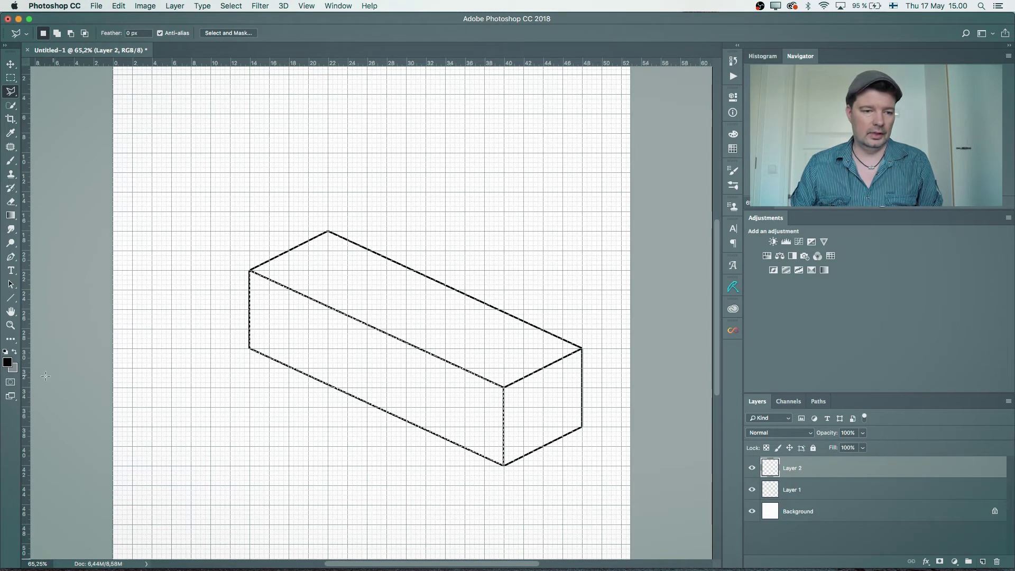
{"action": "left_click", "coordinate": [14, 351]}
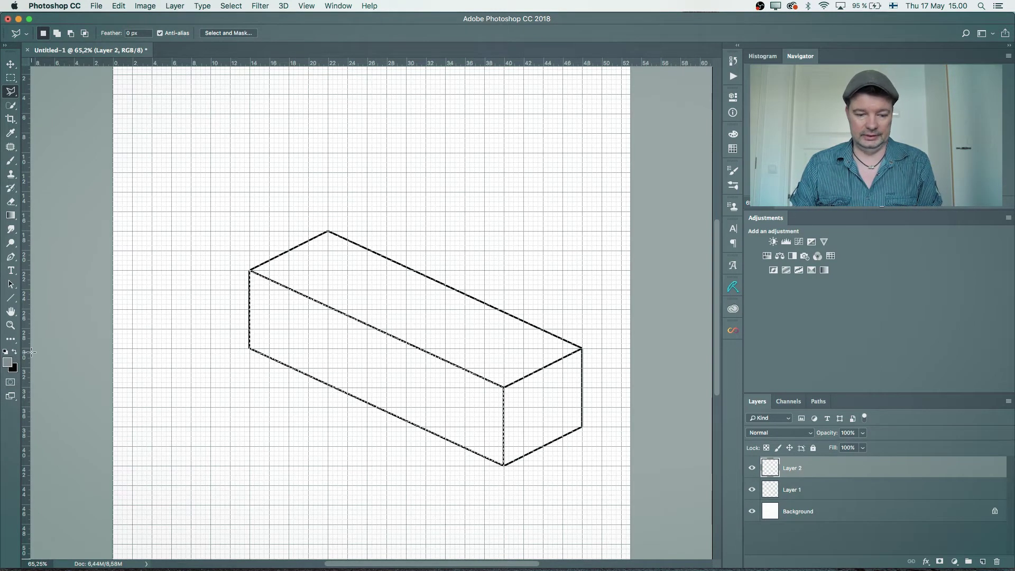
{"action": "key", "text": "alt+BackSpace"}
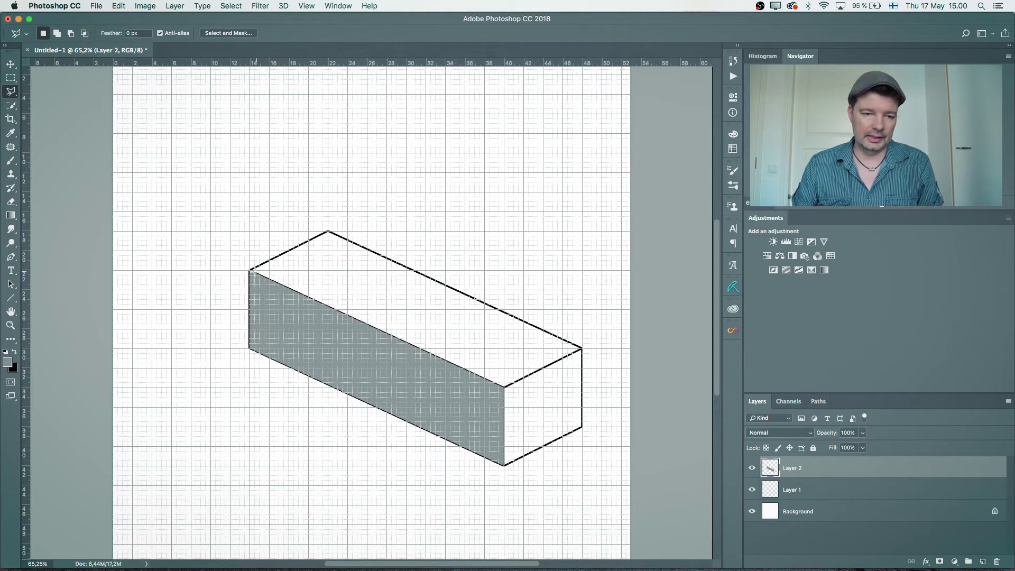
- Select the box's top face by outlining its four corners with the Polygonal Lasso
{"action": "left_click", "coordinate": [328, 231]}
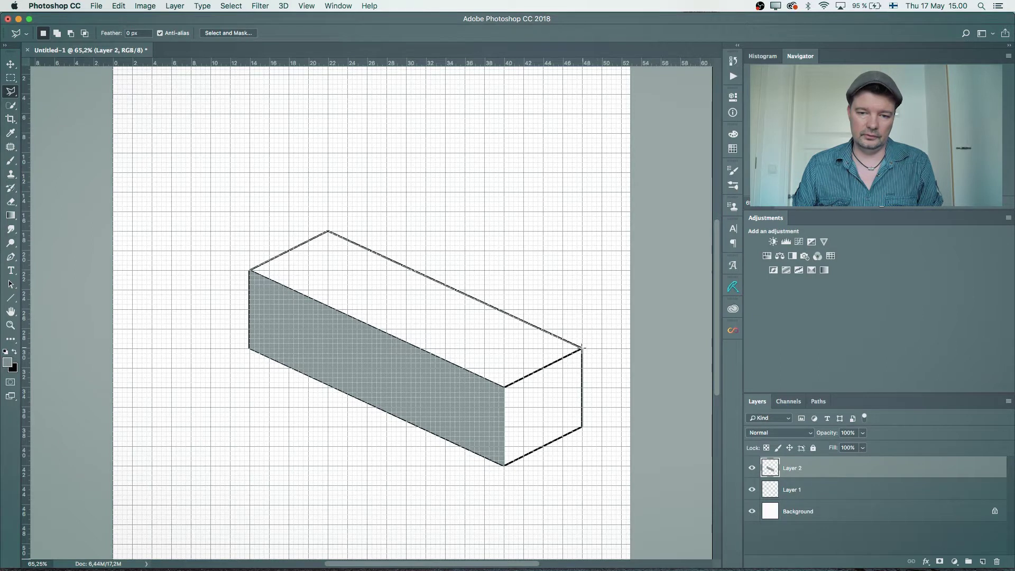
{"action": "left_click", "coordinate": [580, 349]}
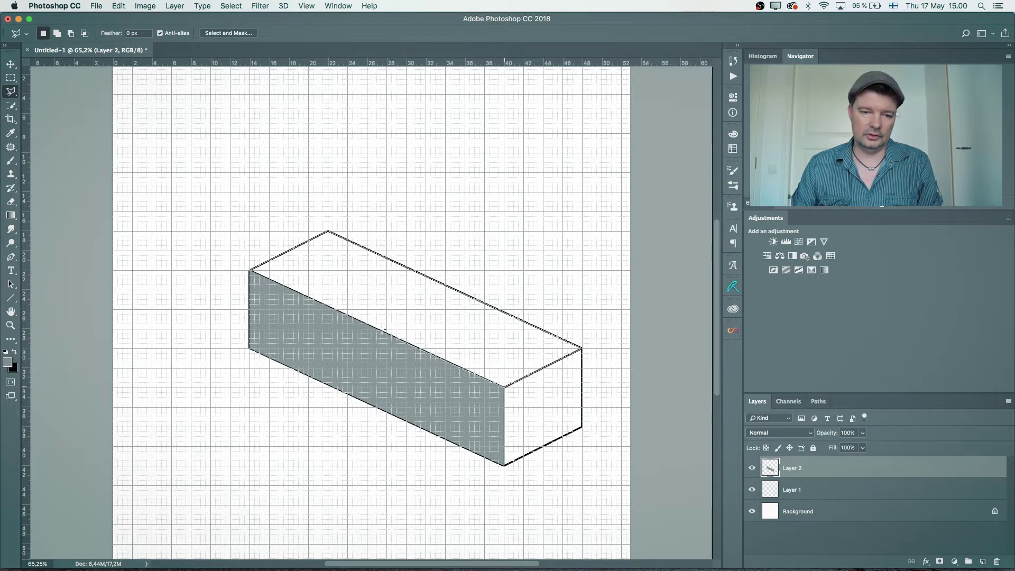
{"action": "left_click", "coordinate": [250, 272]}
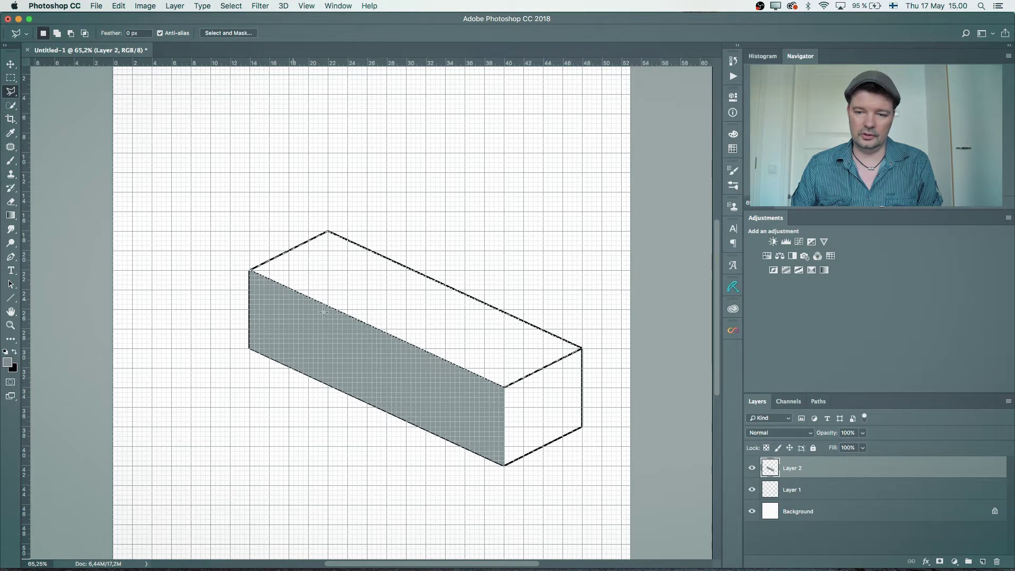
- Fill the selected top face on another new layer with a lighter gray than the front face, and clear the selection
{"action": "left_click", "coordinate": [982, 561]}
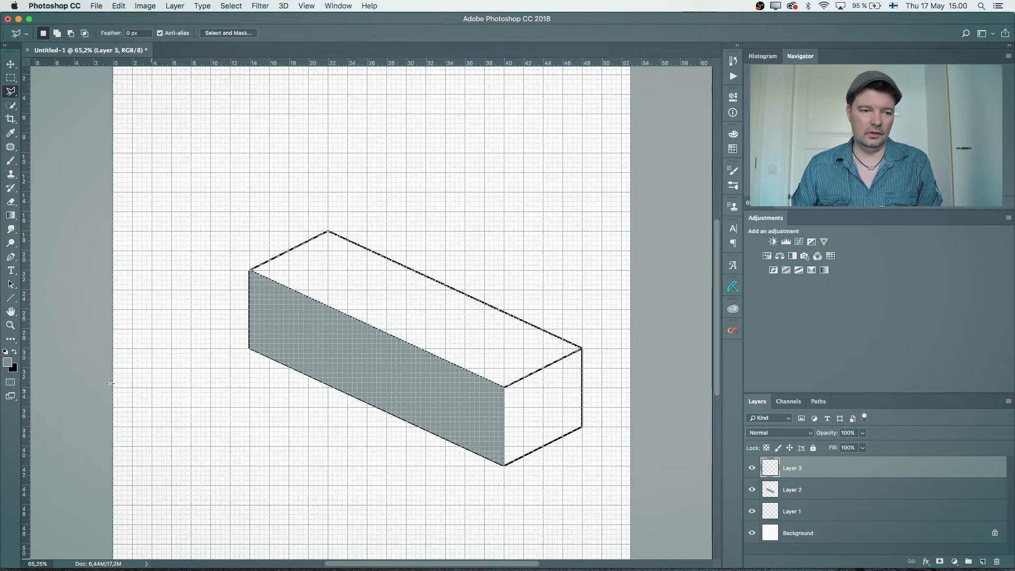
{"action": "left_click", "coordinate": [8, 362]}
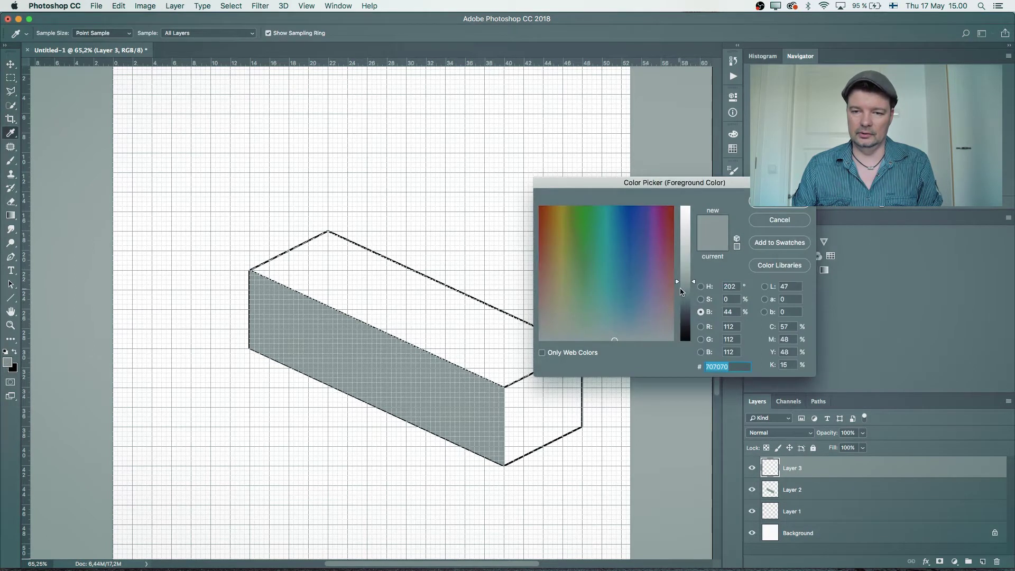
{"action": "left_click_drag", "start_coordinate": [683, 290], "coordinate": [683, 268]}
{"action": "left_click", "coordinate": [794, 207]}
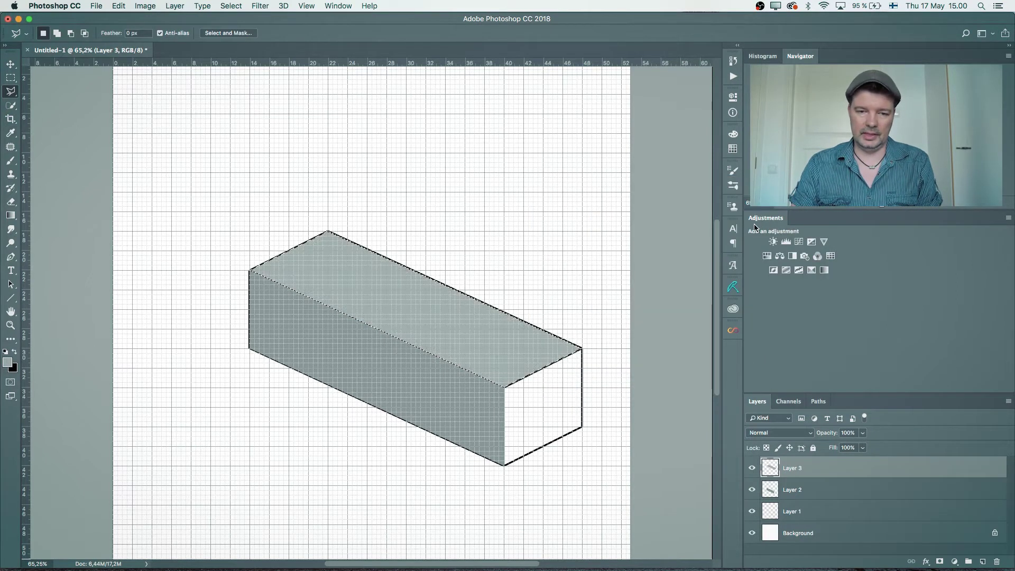
{"action": "key", "text": "alt+BackSpace"}
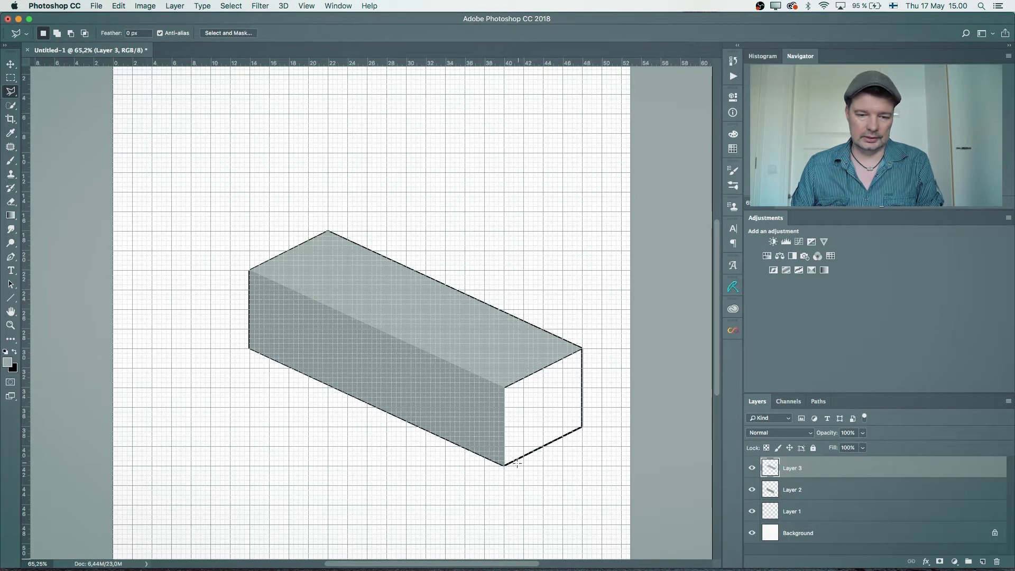
- Select the box's short end face by outlining its four corners with the Polygonal Lasso
{"action": "left_click", "coordinate": [582, 427]}
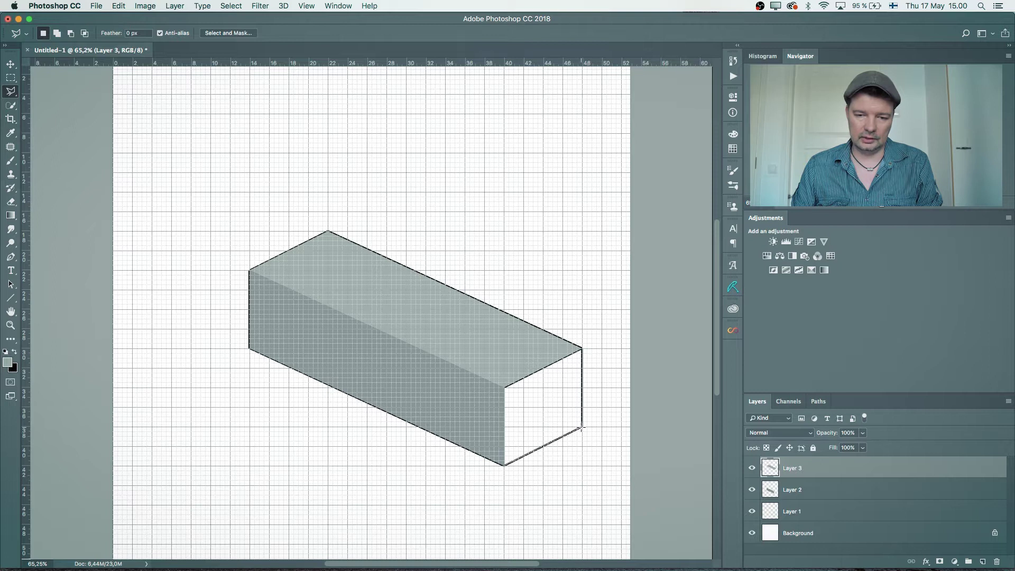
{"action": "left_click", "coordinate": [581, 349]}
{"action": "left_click", "coordinate": [504, 386]}
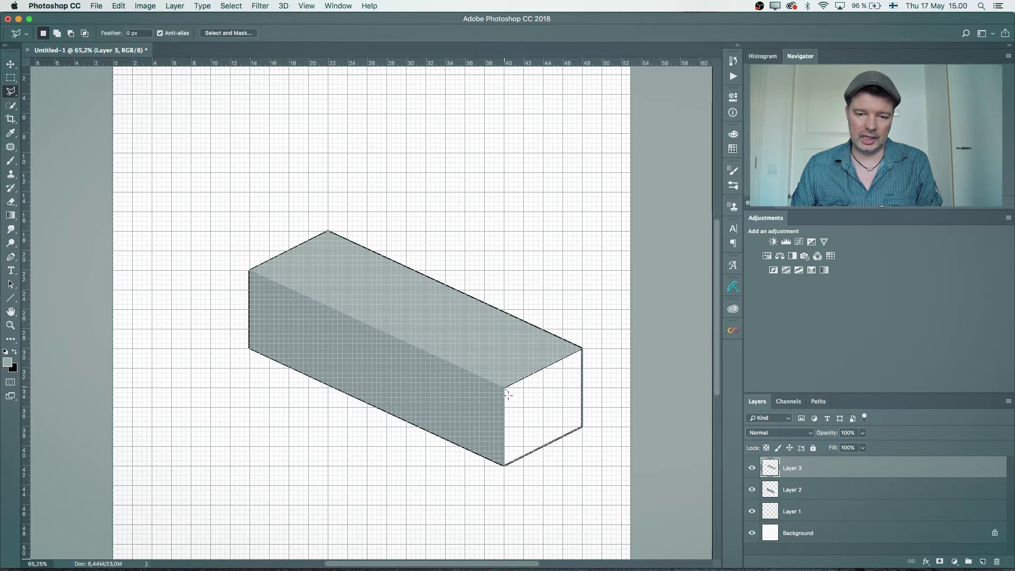
{"action": "left_click", "coordinate": [505, 465]}
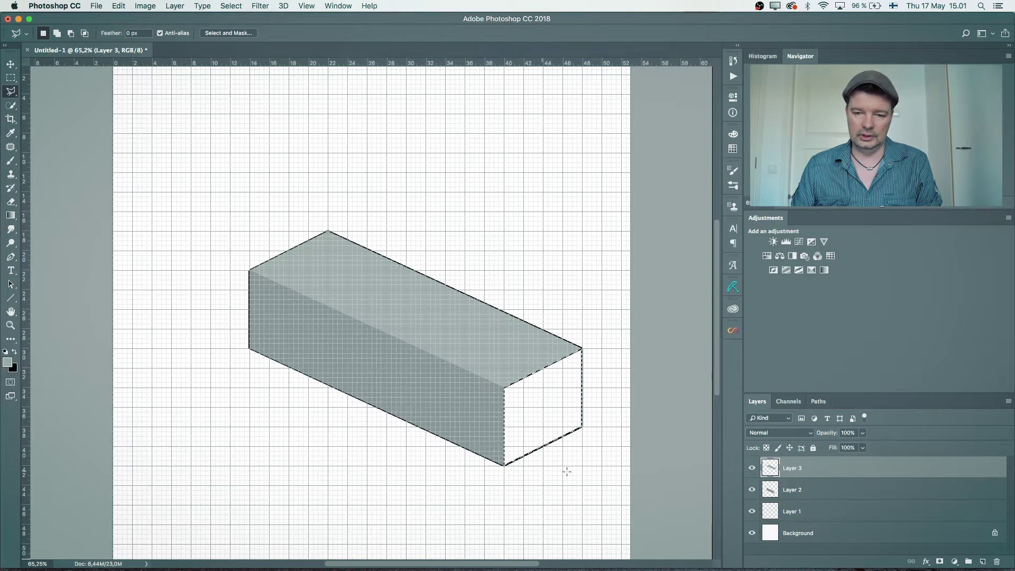
- Add a new layer, set the foreground colour to dark gray 4e4e4e, and fill the selected end face with it
{"action": "left_click", "coordinate": [982, 561]}
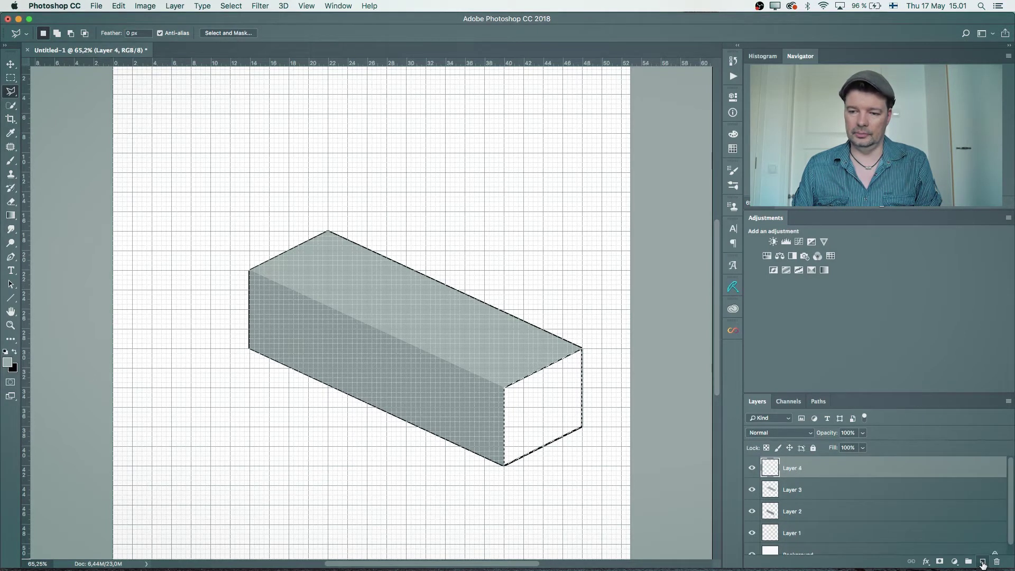
{"action": "left_click", "coordinate": [7, 362]}
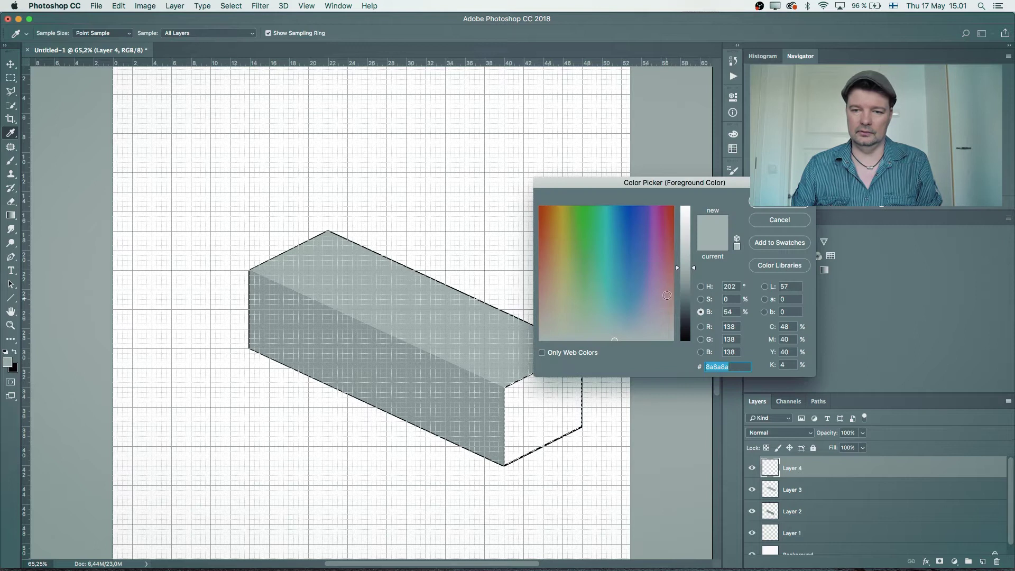
{"action": "left_click_drag", "start_coordinate": [694, 273], "coordinate": [694, 300]}
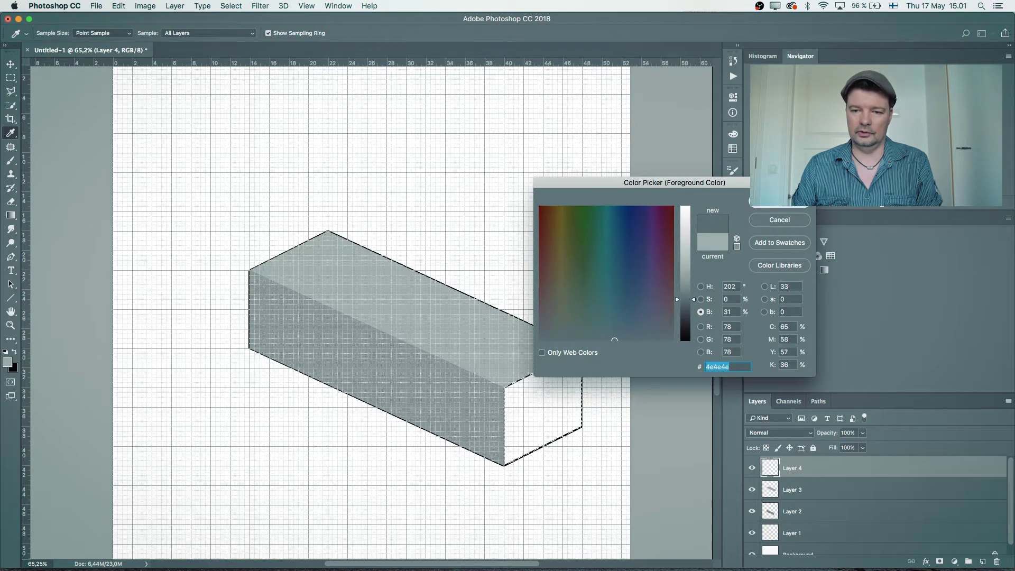
{"action": "key", "text": "Return"}
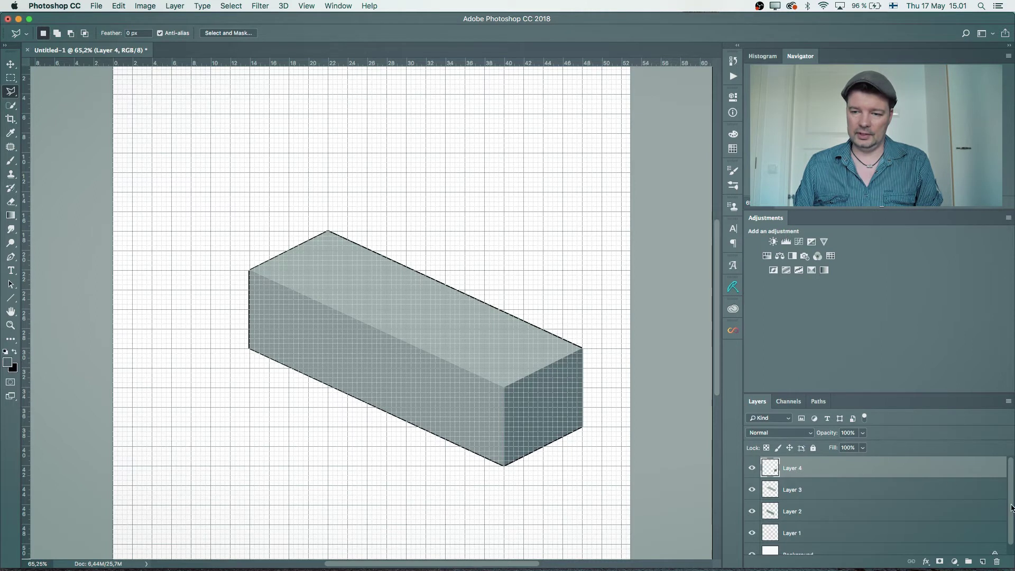
- Clear the selection, then hide Layer 1 and the grid so only the shaded faces remain on the canvas
{"action": "scroll", "coordinate": [1013, 531], "scroll_direction": "down", "scroll_amount": 1}
{"action": "key", "text": "super+d"}
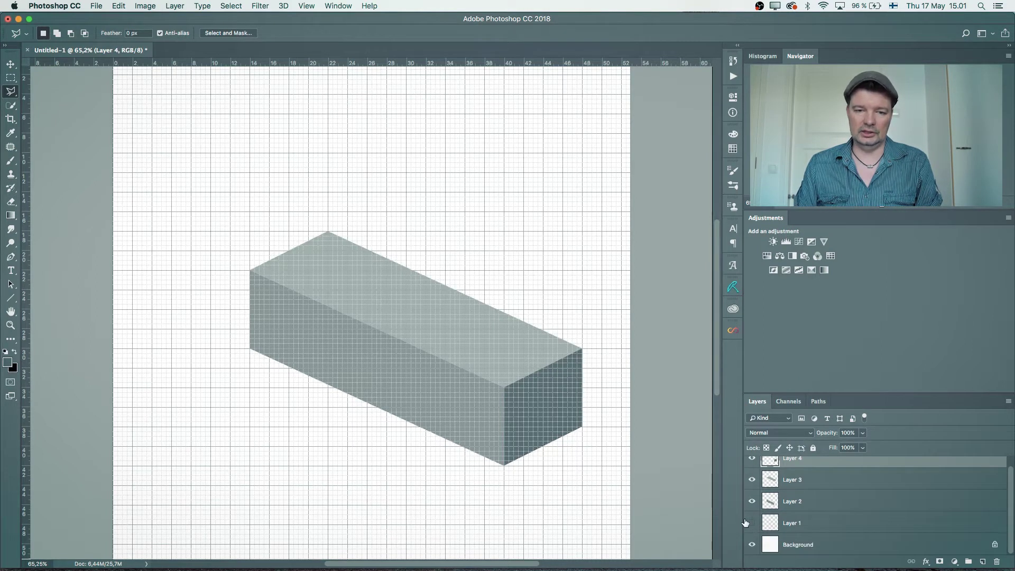
{"action": "left_click", "coordinate": [306, 5]}
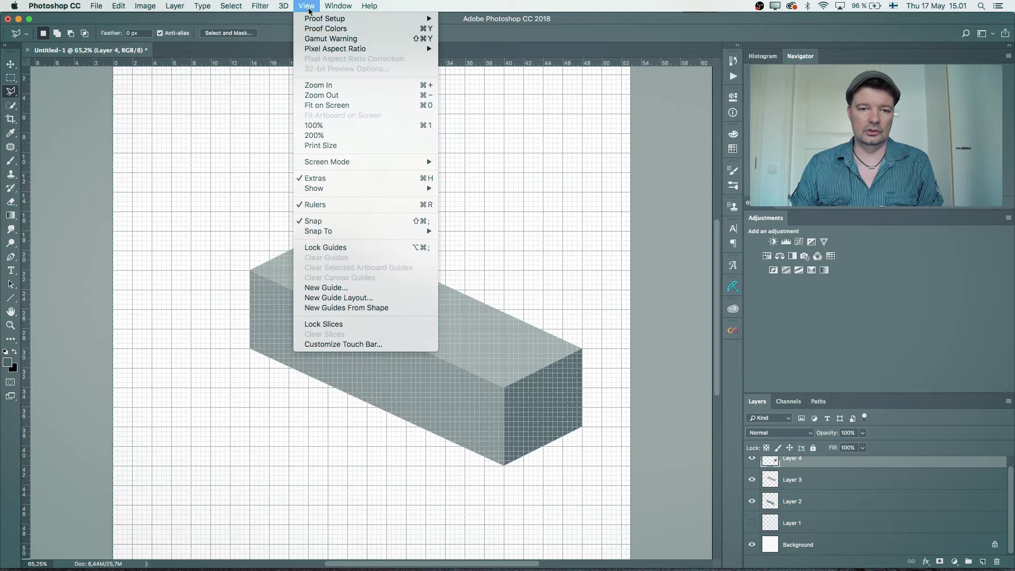
{"action": "mouse_move", "coordinate": [359, 188]}
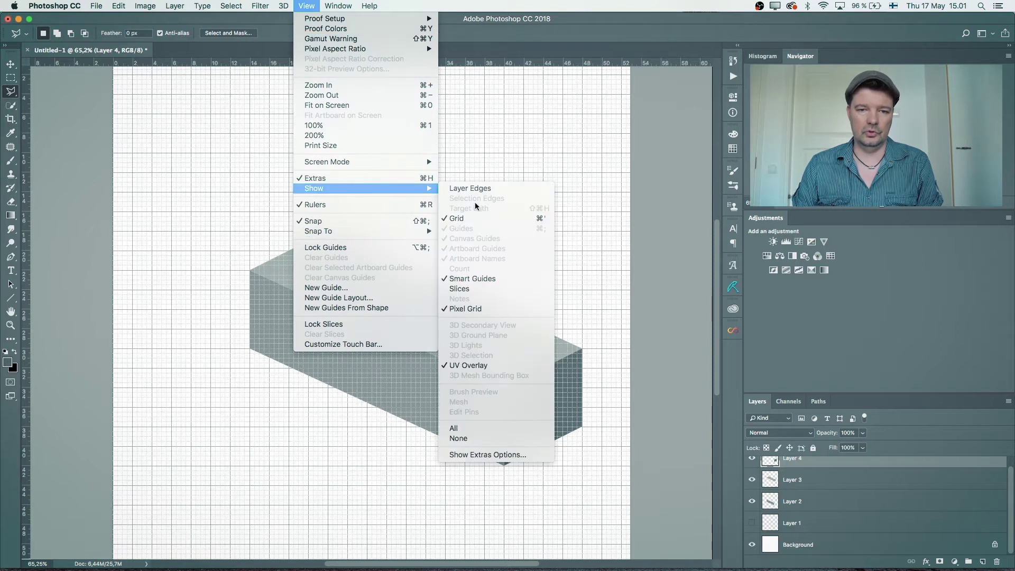
{"action": "left_click", "coordinate": [471, 217]}
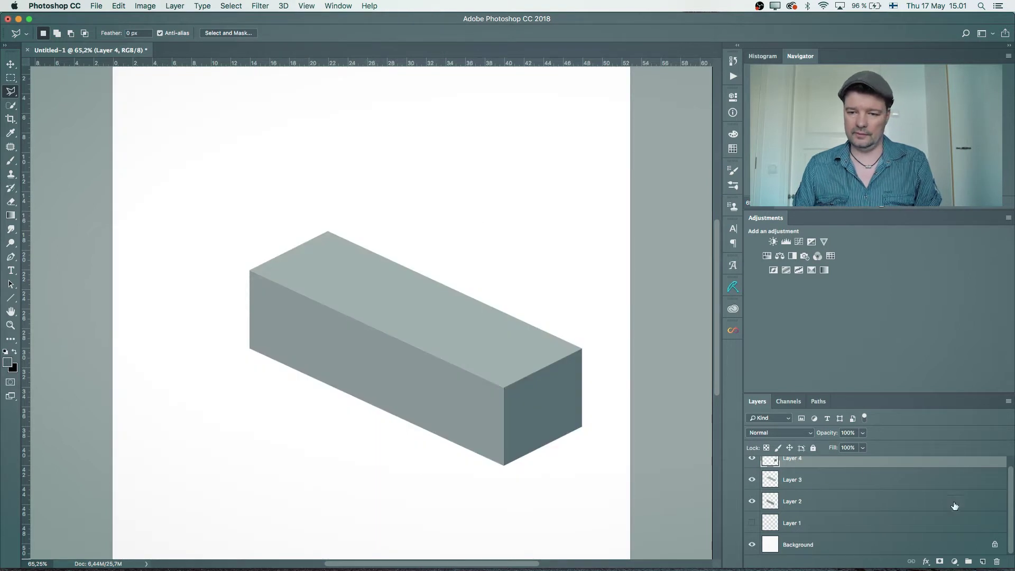
- Toggle the visibility of Layer 4 and Layer 3 to check that each holds its own face
{"action": "left_click_drag", "start_coordinate": [1010, 518], "coordinate": [733, 467]}
{"action": "left_click", "coordinate": [751, 469]}
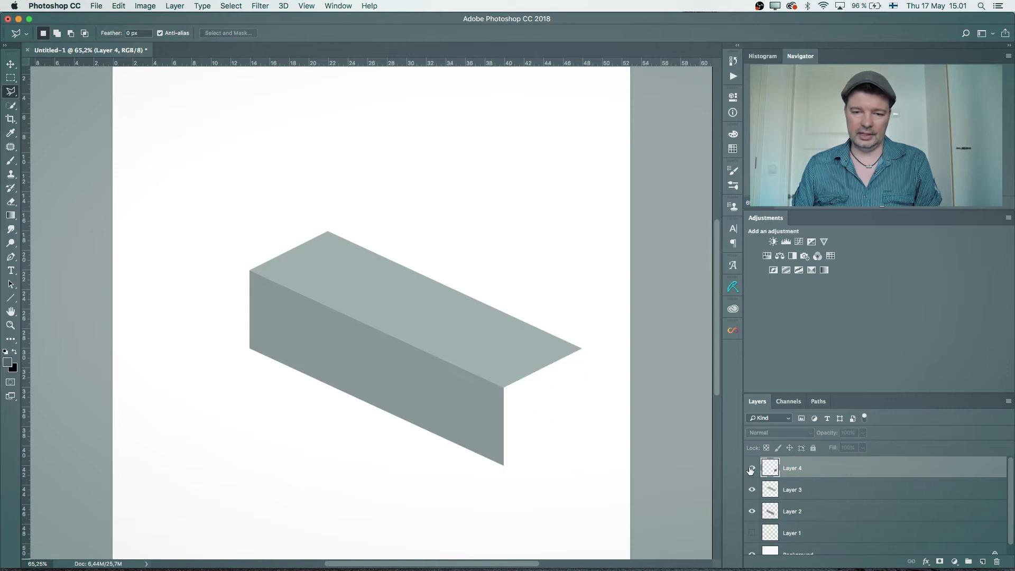
{"action": "left_click", "coordinate": [751, 469]}
{"action": "left_click", "coordinate": [751, 490]}
{"action": "left_click", "coordinate": [752, 491]}
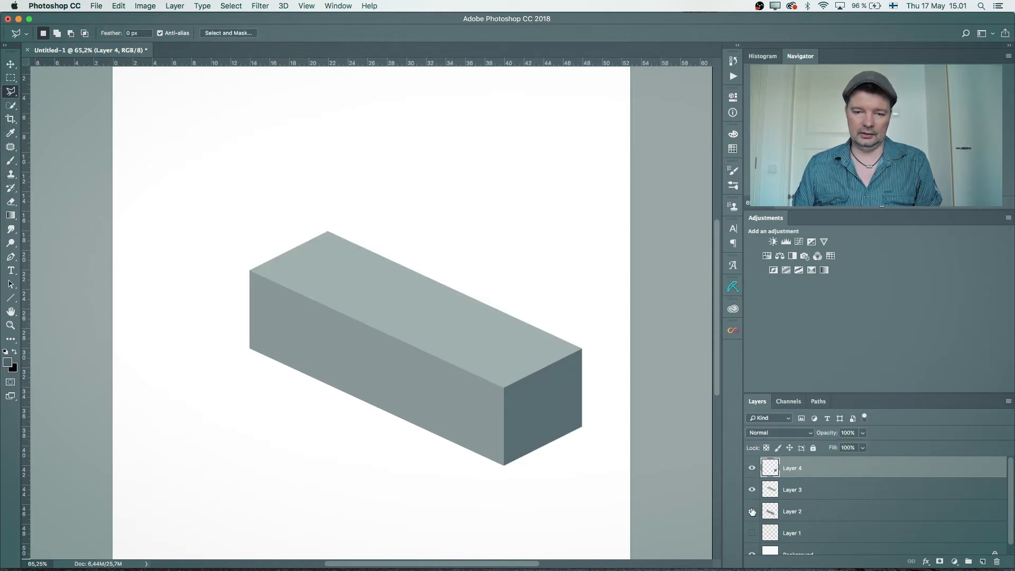
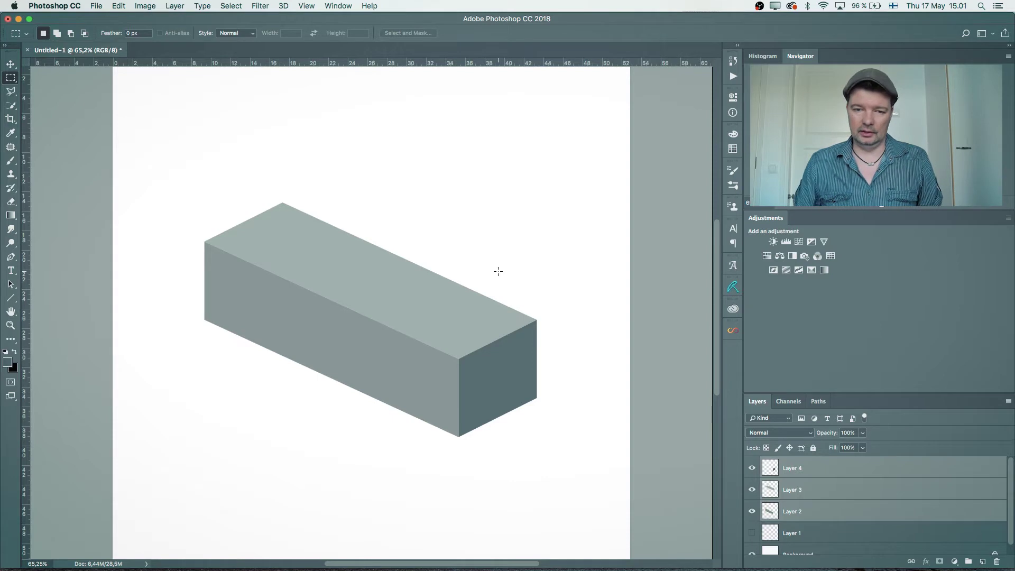
- Place the modern stone brick texture from the tutorial library onto the canvas over the box
{"action": "left_click", "coordinate": [733, 309]}
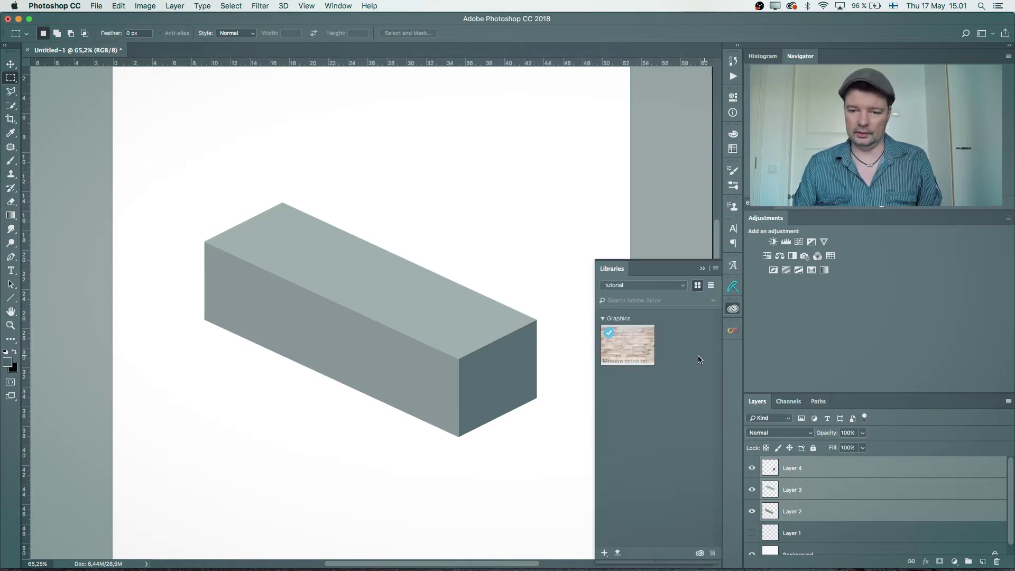
{"action": "left_click_drag", "start_coordinate": [632, 349], "coordinate": [378, 229]}
{"action": "left_click", "coordinate": [702, 269]}
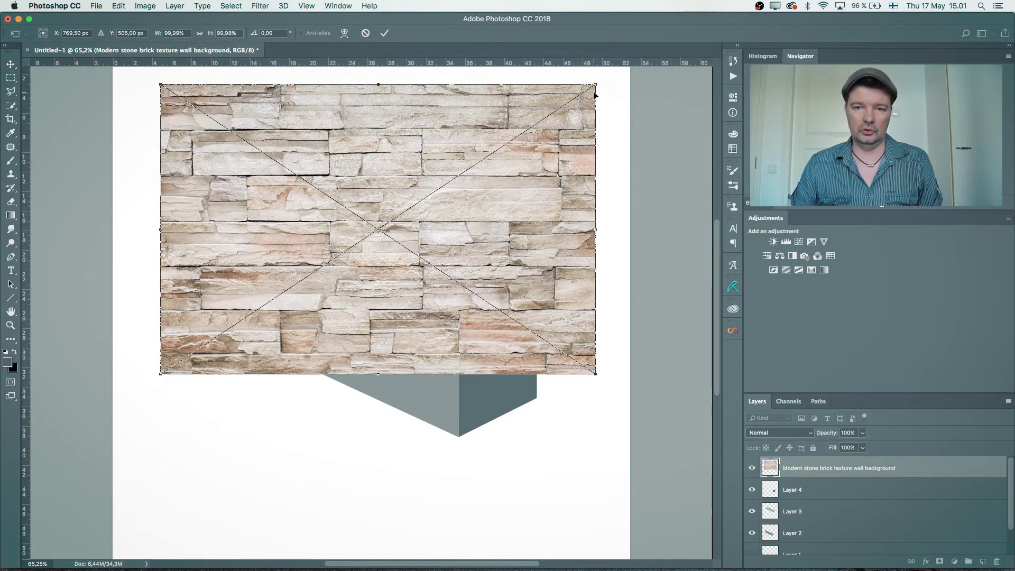
- Scale the stone texture to about 59% to match the front face's width, commit it, and move it up off the front face
{"action": "left_click_drag", "start_coordinate": [595, 86], "coordinate": [438, 232]}
{"action": "left_click_drag", "start_coordinate": [370, 273], "coordinate": [421, 289]}
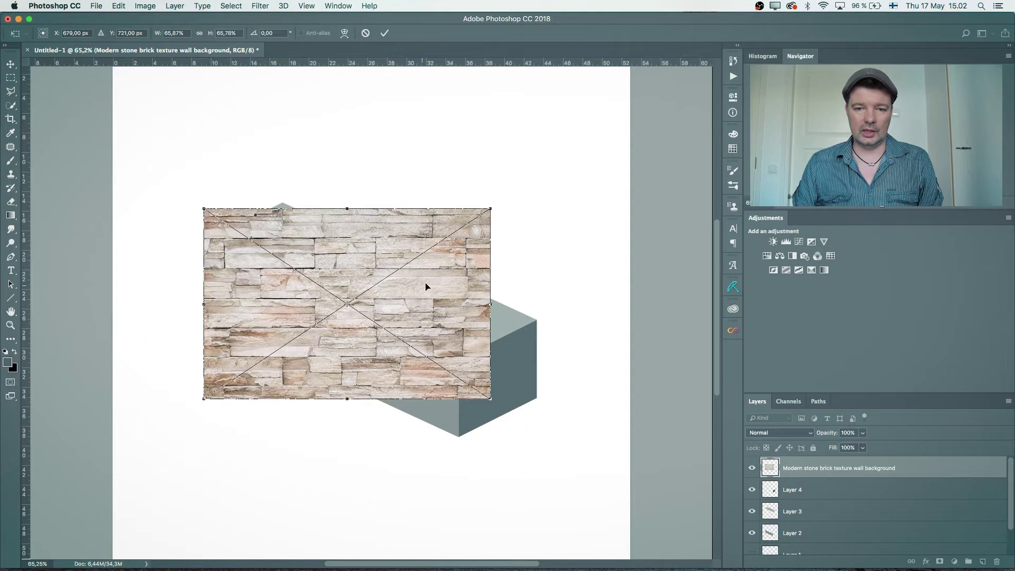
{"action": "left_click_drag", "start_coordinate": [491, 208], "coordinate": [464, 234]}
{"action": "mouse_move", "coordinate": [303, 274]}
{"action": "left_mouse_down"}
{"action": "mouse_move", "coordinate": [351, 271]}
{"action": "mouse_move", "coordinate": [310, 249]}
{"action": "mouse_move", "coordinate": [306, 266]}
{"action": "left_mouse_up"}
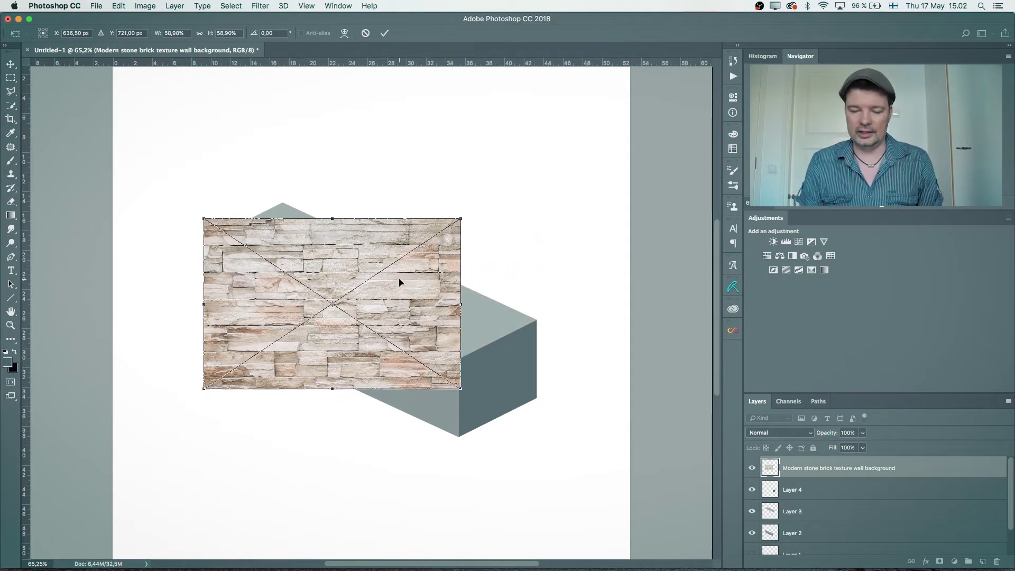
{"action": "key", "text": "Return"}
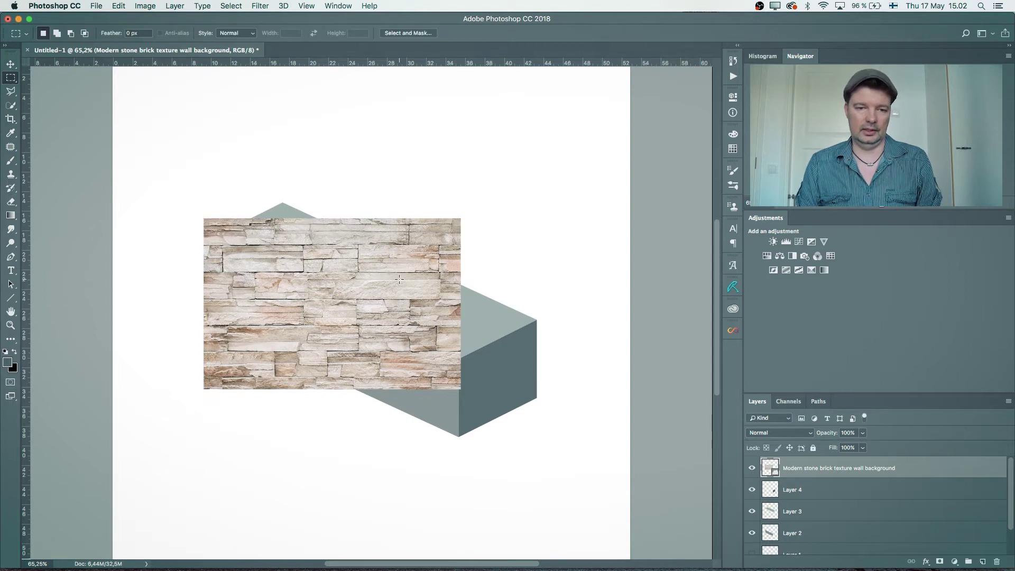
{"action": "key", "text": "v"}
{"action": "left_click_drag", "start_coordinate": [334, 323], "coordinate": [399, 238]}
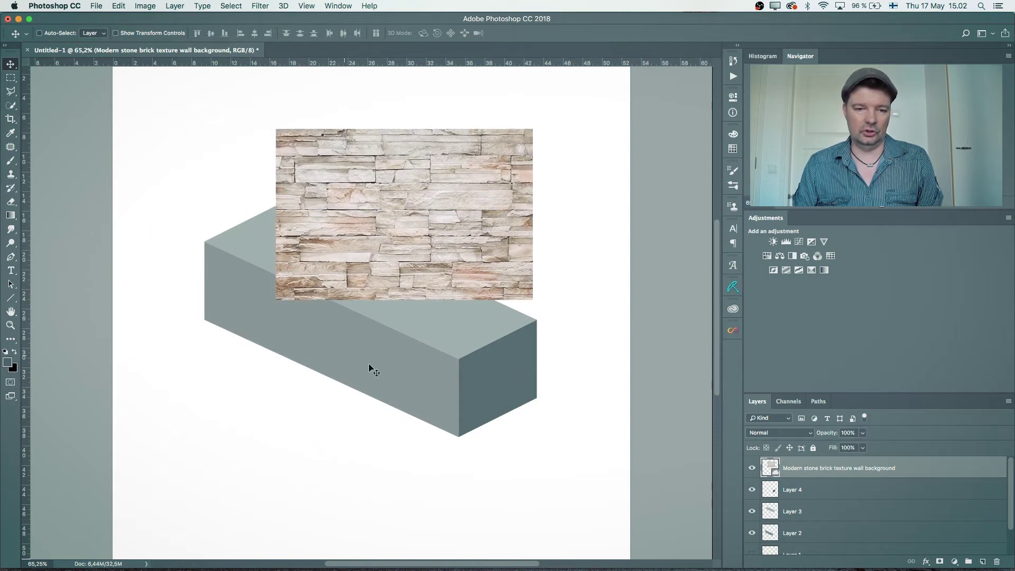
- Toggle Layer 3 and Layer 2 to identify which layer holds the top face and which the front face
{"action": "left_click", "coordinate": [752, 512]}
{"action": "left_click", "coordinate": [753, 513]}
{"action": "left_click", "coordinate": [752, 533]}
{"action": "left_click", "coordinate": [753, 532]}
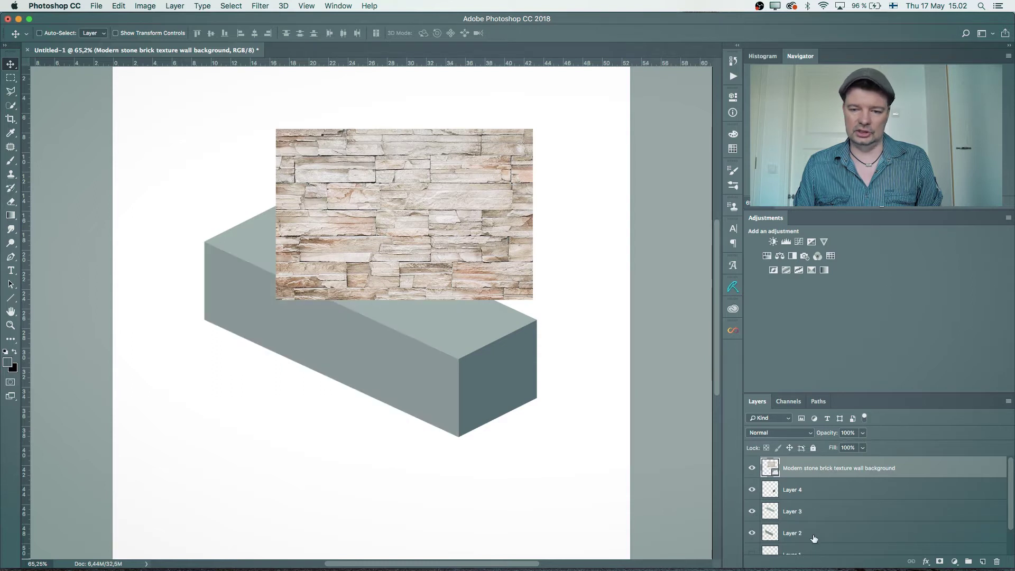
{"action": "left_click", "coordinate": [817, 535]}
{"action": "left_click", "coordinate": [811, 469]}
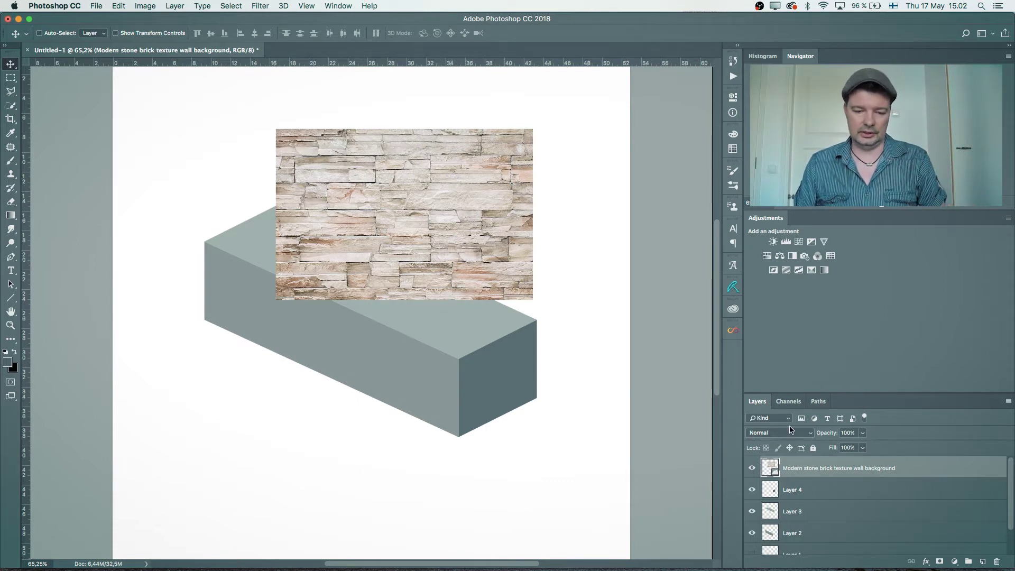
- Duplicate the stone texture layer twice and hide both copies
{"action": "key", "text": "super+j"}
{"action": "key", "text": "super+j"}
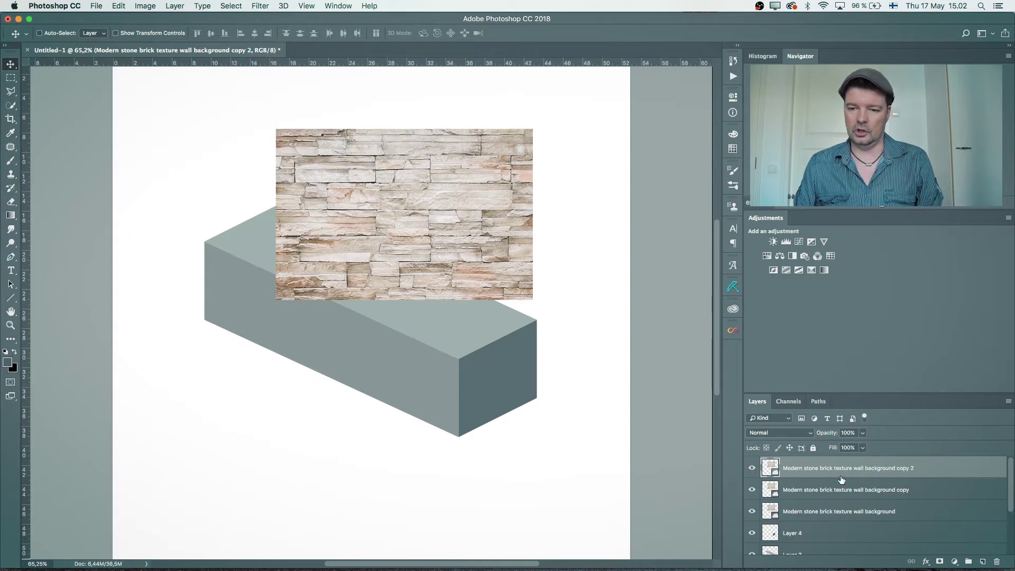
{"action": "left_click", "coordinate": [752, 490]}
- Move the original stone texture over the long front face, lining up their left edges
{"action": "left_click", "coordinate": [816, 510]}
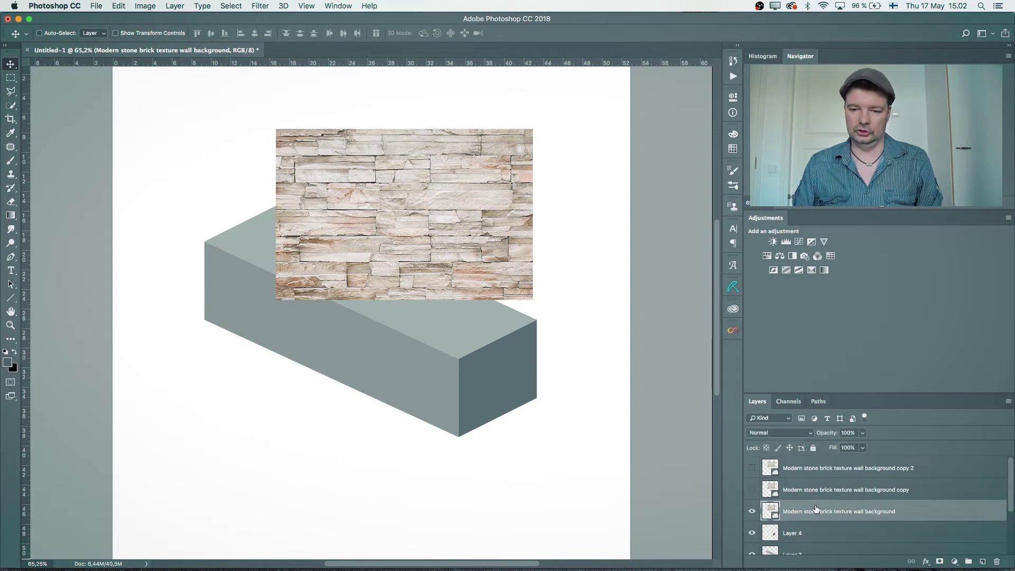
{"action": "left_click_drag", "start_coordinate": [425, 226], "coordinate": [406, 421]}
{"action": "scroll", "coordinate": [552, 346], "scroll_direction": "down", "scroll_amount": 5}
{"action": "key", "text": "super+r"}
{"action": "scroll", "coordinate": [444, 317], "scroll_direction": "up", "scroll_amount": 3}
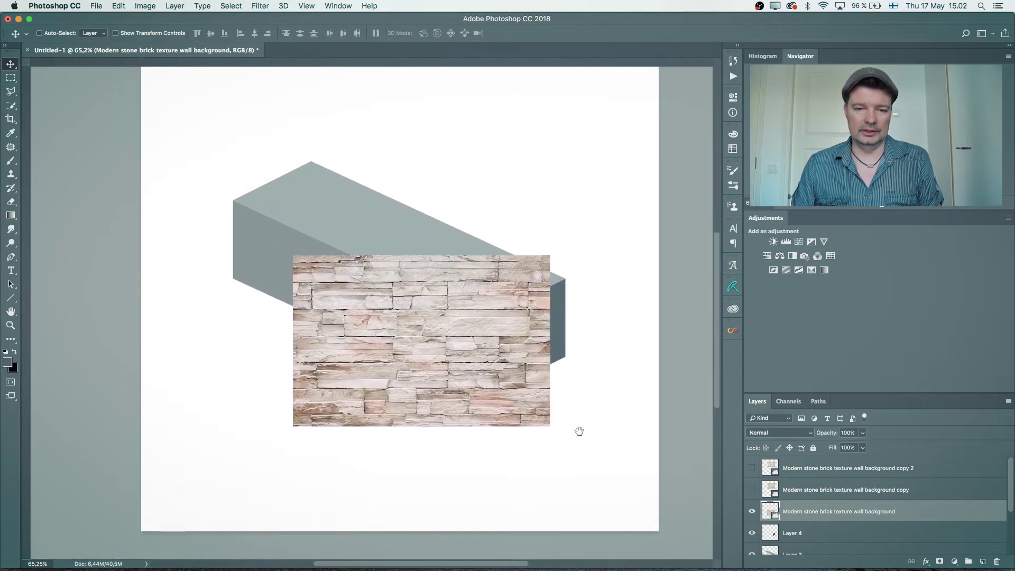
{"action": "left_click_drag", "start_coordinate": [390, 352], "coordinate": [330, 274]}
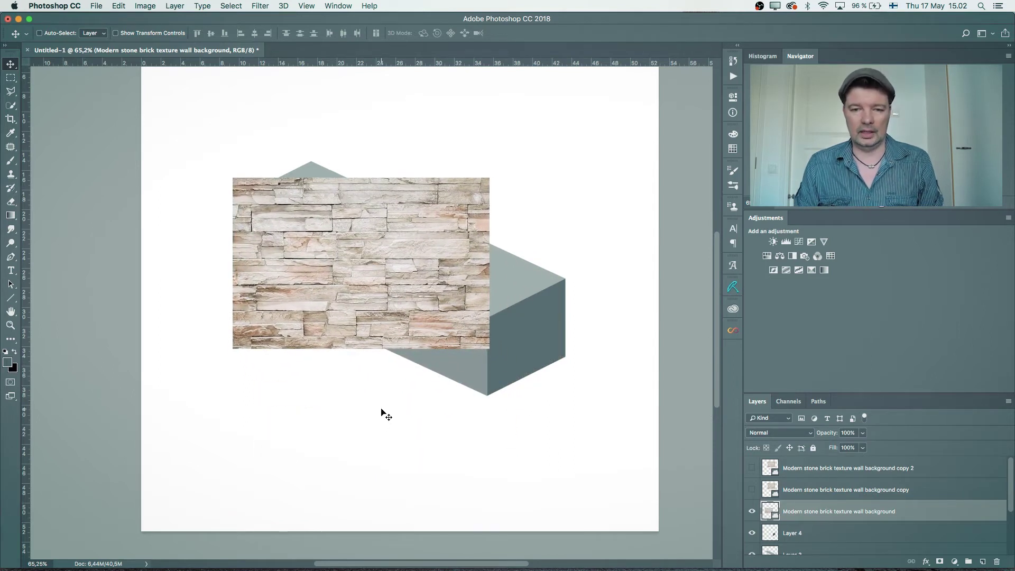
- Skew the stone texture so its upper edge follows the front face's upper edge from corner to corner, and apply the transform
{"action": "key", "text": "super+t"}
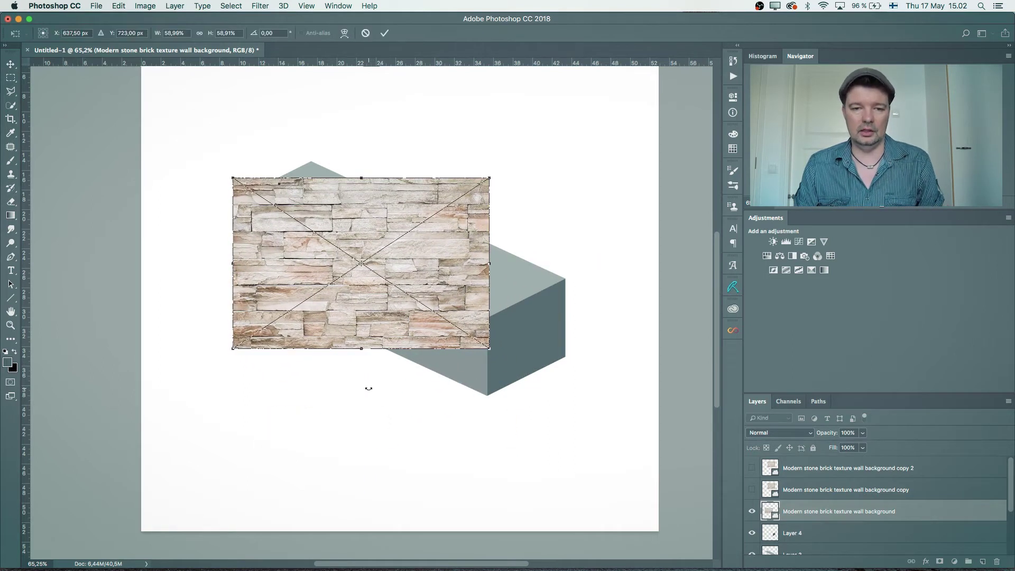
{"action": "right_click", "coordinate": [415, 265]}
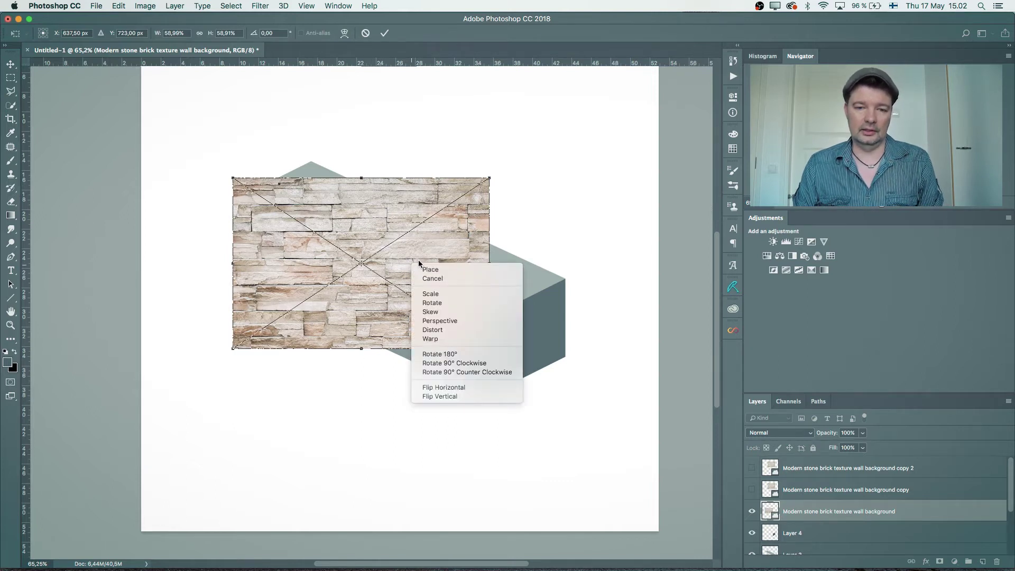
{"action": "left_click", "coordinate": [434, 313]}
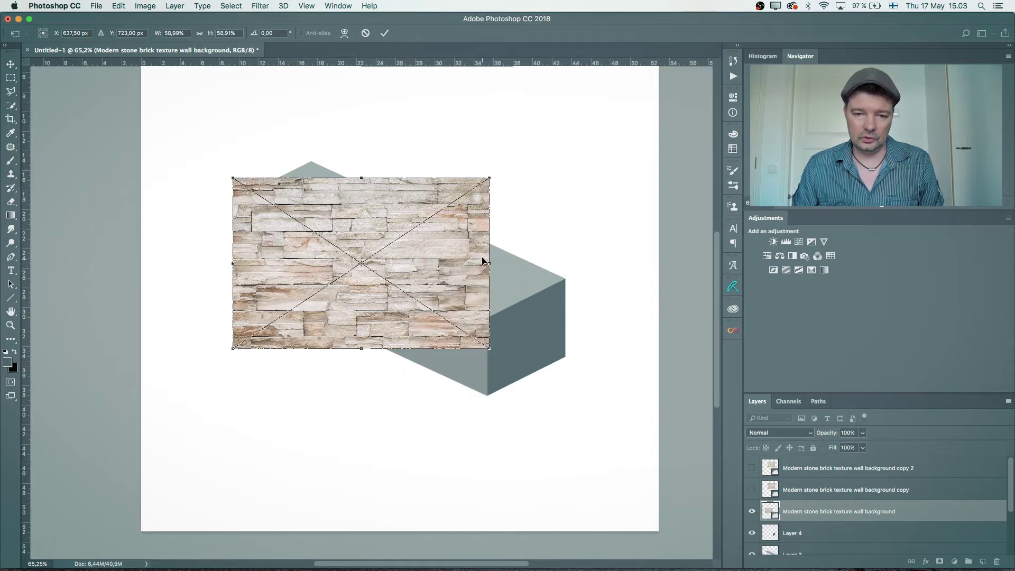
{"action": "left_click_drag", "start_coordinate": [490, 266], "coordinate": [476, 379]}
{"action": "left_click_drag", "start_coordinate": [367, 305], "coordinate": [350, 291]}
{"action": "left_click_drag", "start_coordinate": [487, 399], "coordinate": [487, 404]}
{"action": "left_click_drag", "start_coordinate": [353, 287], "coordinate": [352, 288]}
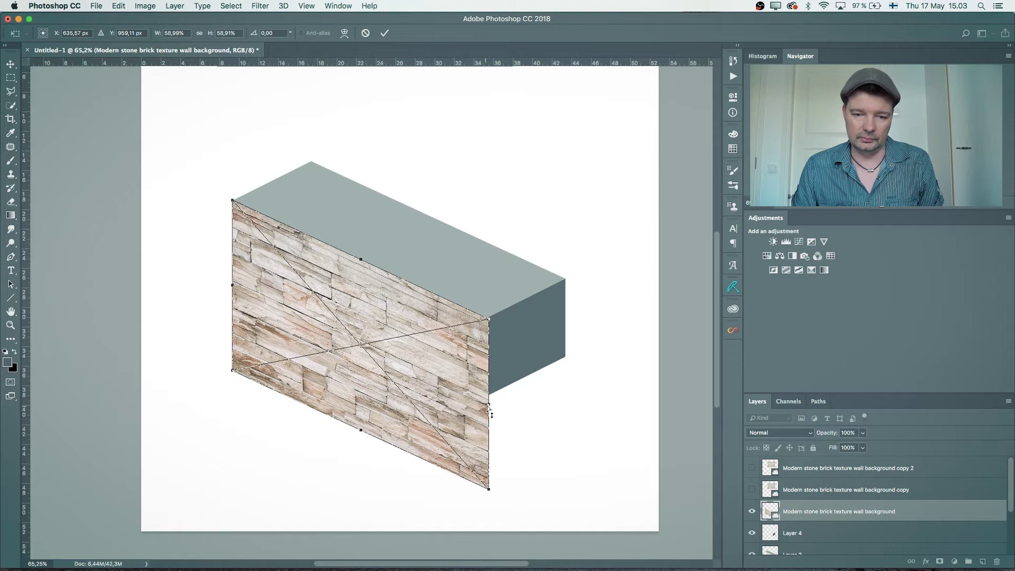
{"action": "left_click_drag", "start_coordinate": [486, 414], "coordinate": [487, 413]}
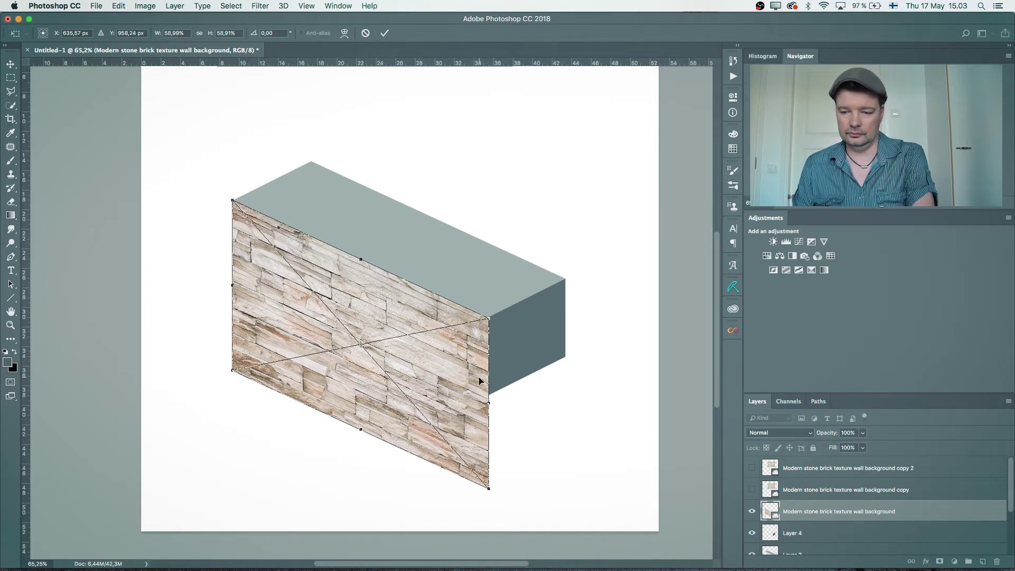
{"action": "key", "text": "Return"}
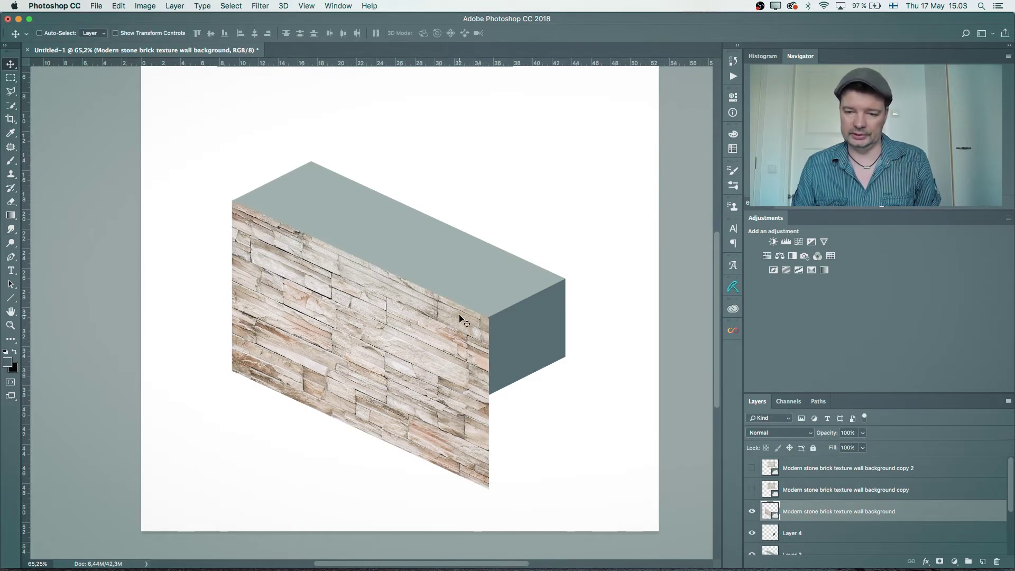
- Reorder the stone texture layer to sit directly above Layer 2, and toggle its visibility to check the placement
{"action": "scroll", "coordinate": [1010, 510], "scroll_direction": "down", "scroll_amount": 1}
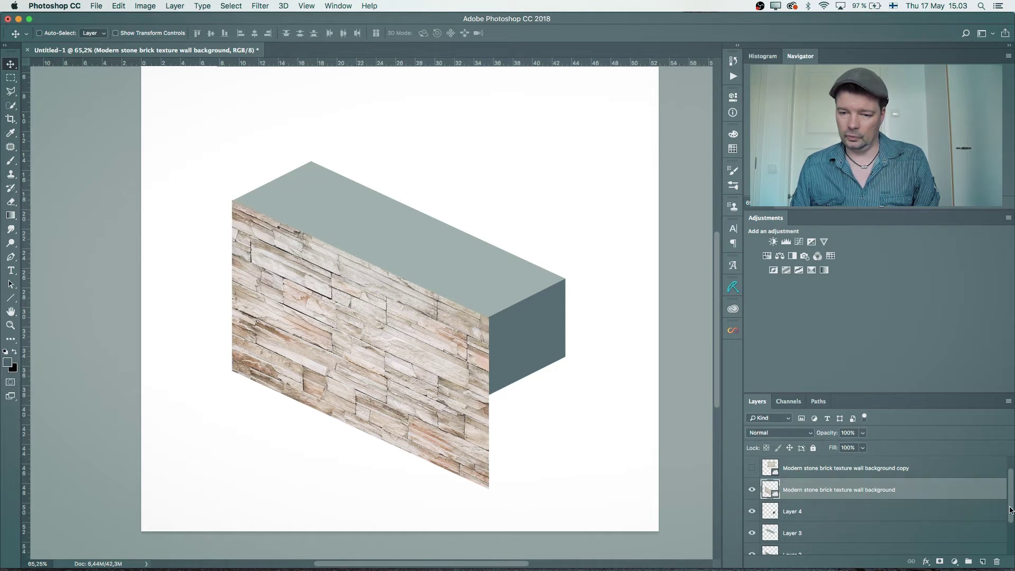
{"action": "left_click_drag", "start_coordinate": [836, 493], "coordinate": [849, 520]}
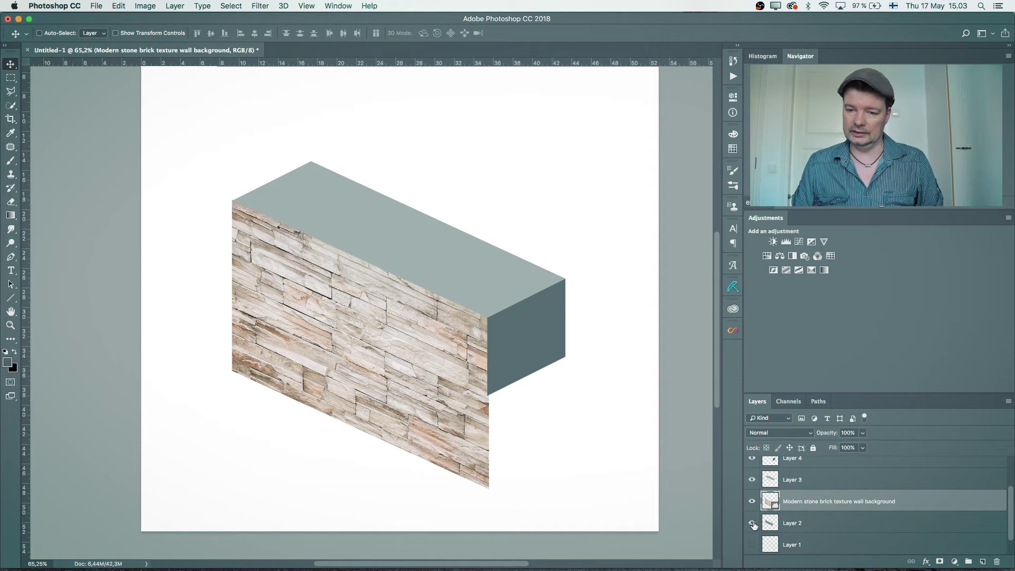
{"action": "left_click", "coordinate": [751, 501]}
{"action": "left_click", "coordinate": [751, 501]}
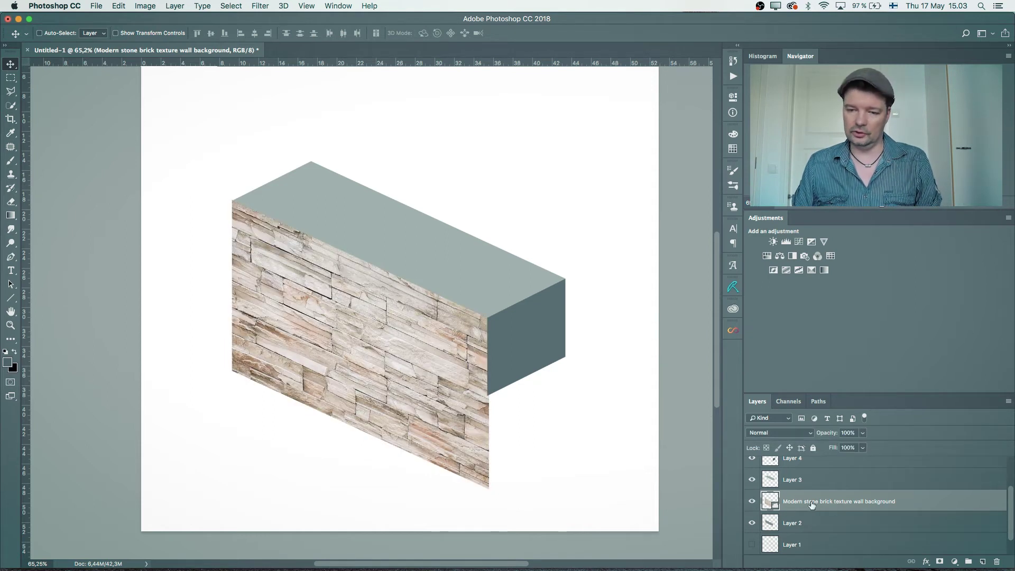
- Clip the original stone texture layer to Layer 2 with a clipping mask, and toggle its visibility to check the front face
{"action": "left_click", "coordinate": [845, 512], "text": "alt"}
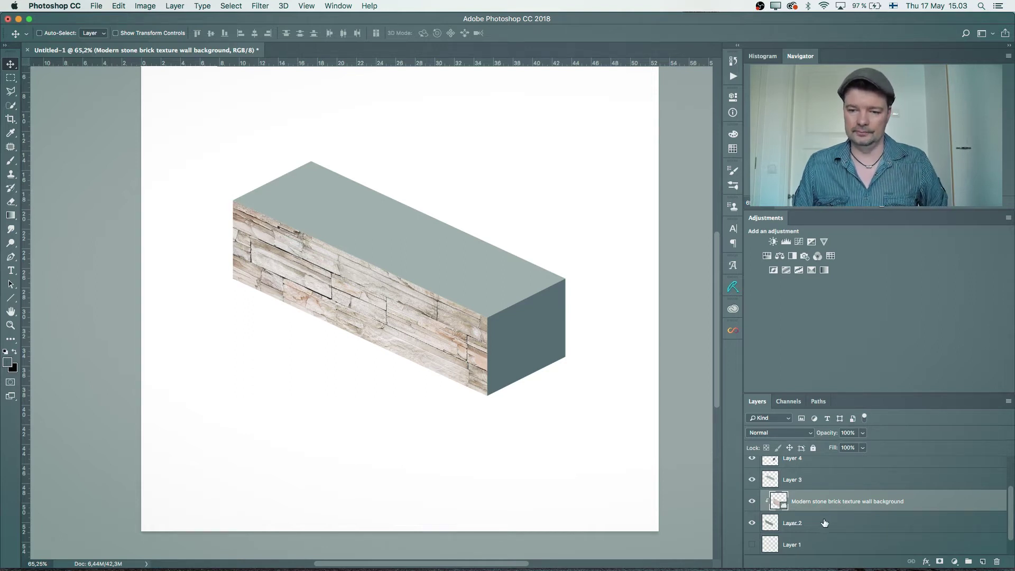
{"action": "left_click", "coordinate": [831, 511], "text": "alt"}
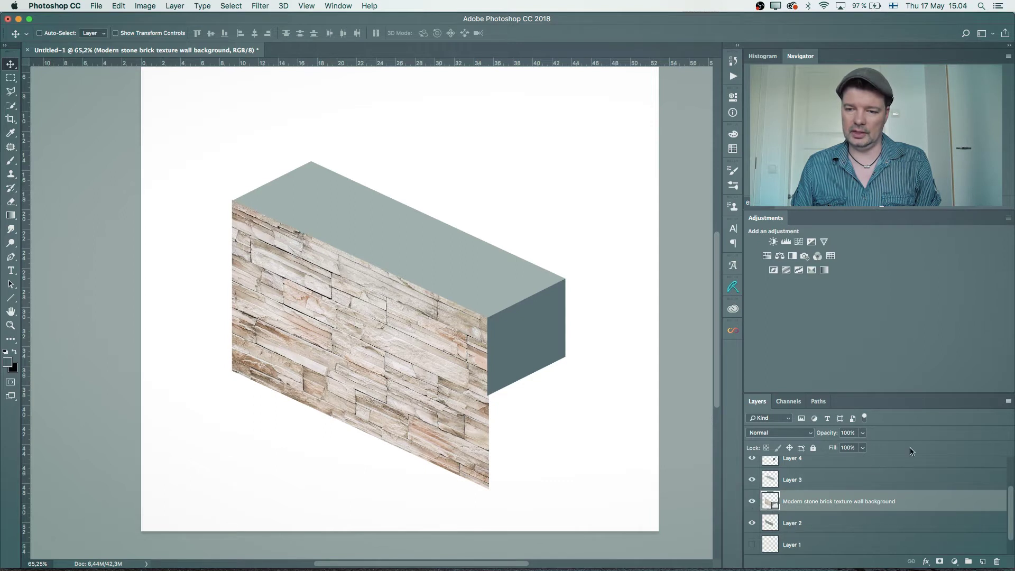
{"action": "left_click", "coordinate": [1008, 400]}
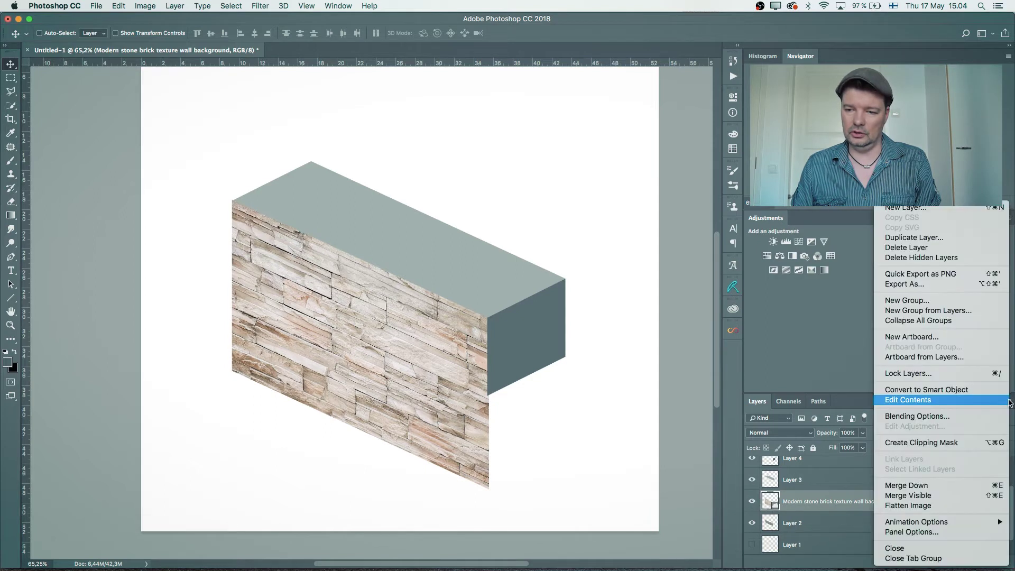
{"action": "left_click", "coordinate": [938, 441]}
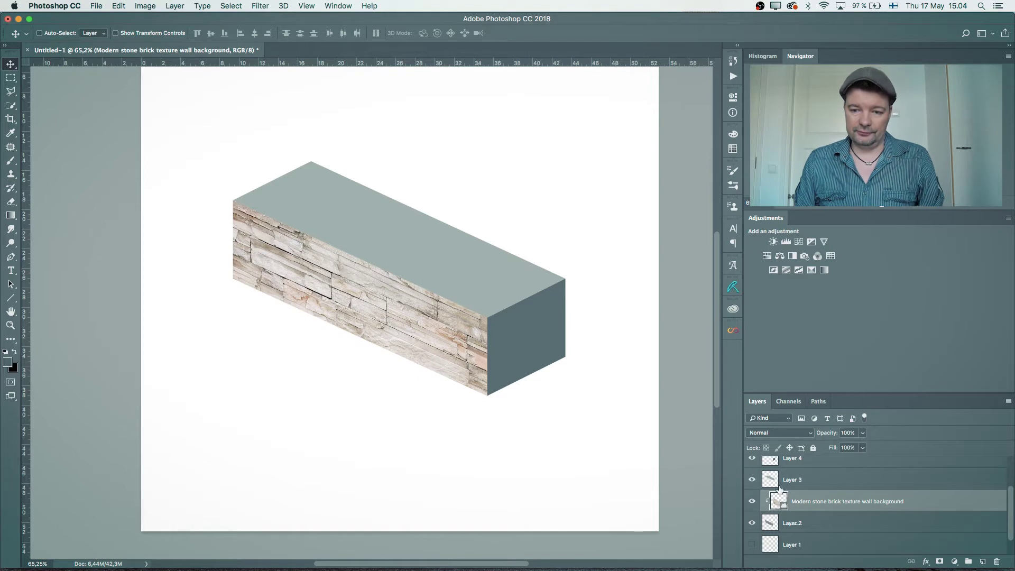
{"action": "left_click", "coordinate": [751, 501]}
{"action": "left_click", "coordinate": [752, 501]}
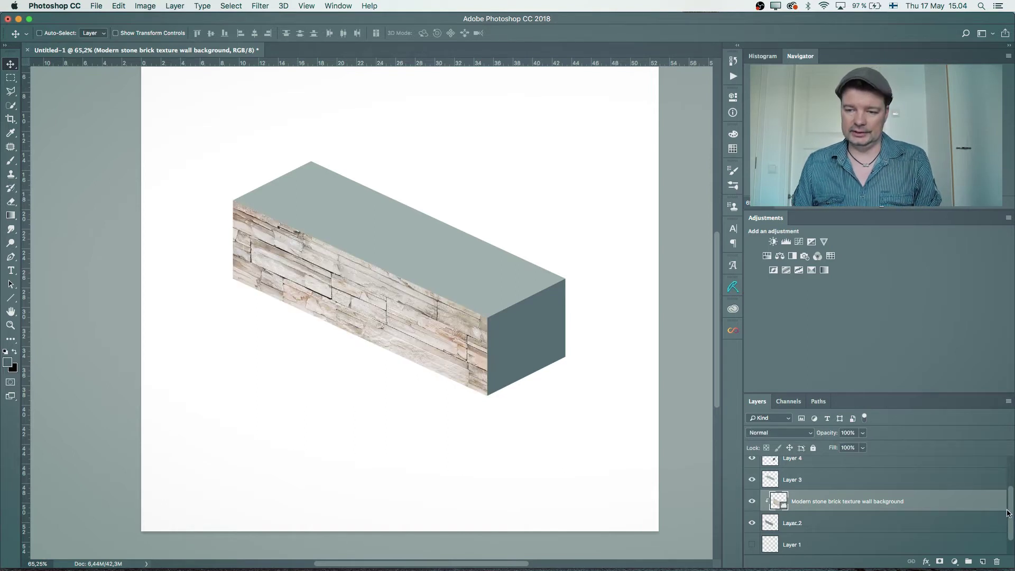
- Show the first stone texture copy, reorder it directly above Layer 3, and toggle neighbouring layers to check the order
{"action": "left_click_drag", "start_coordinate": [1007, 513], "coordinate": [1010, 499]}
{"action": "left_click", "coordinate": [810, 467]}
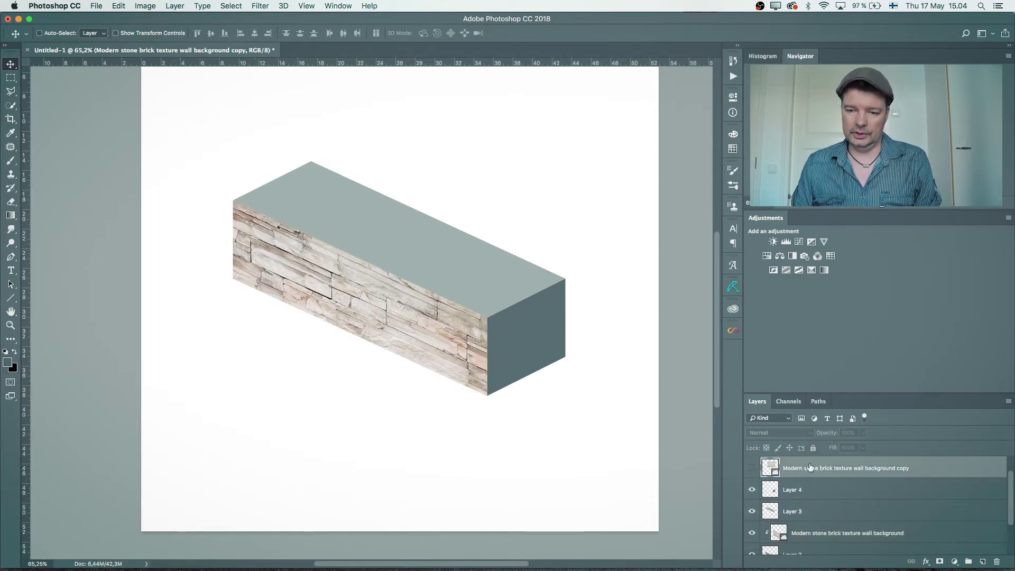
{"action": "left_click", "coordinate": [751, 468]}
{"action": "left_click_drag", "start_coordinate": [848, 469], "coordinate": [857, 498]}
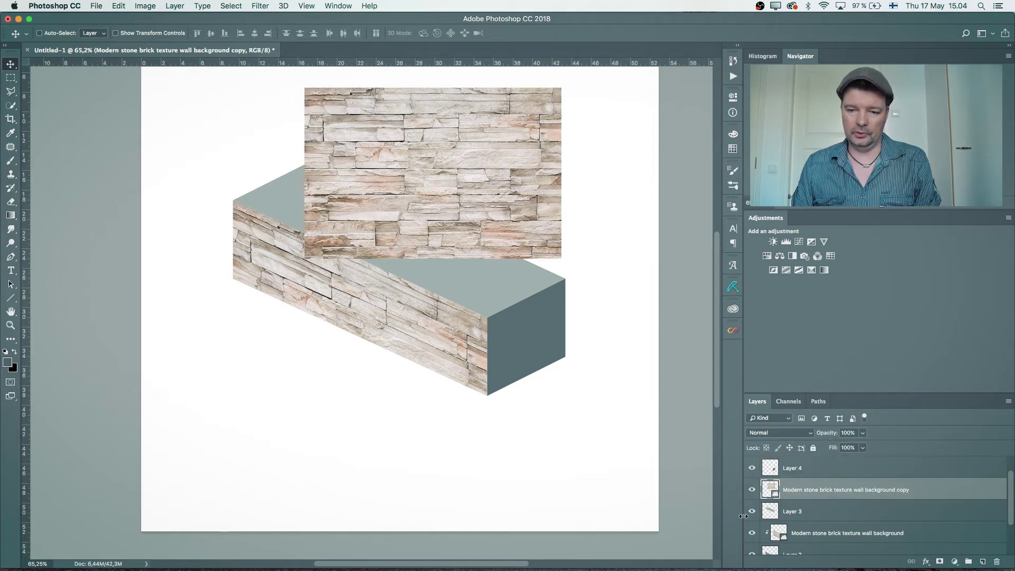
{"action": "left_click", "coordinate": [751, 468]}
{"action": "key", "text": "super+z"}
{"action": "left_click", "coordinate": [752, 511]}
{"action": "left_click", "coordinate": [751, 511]}
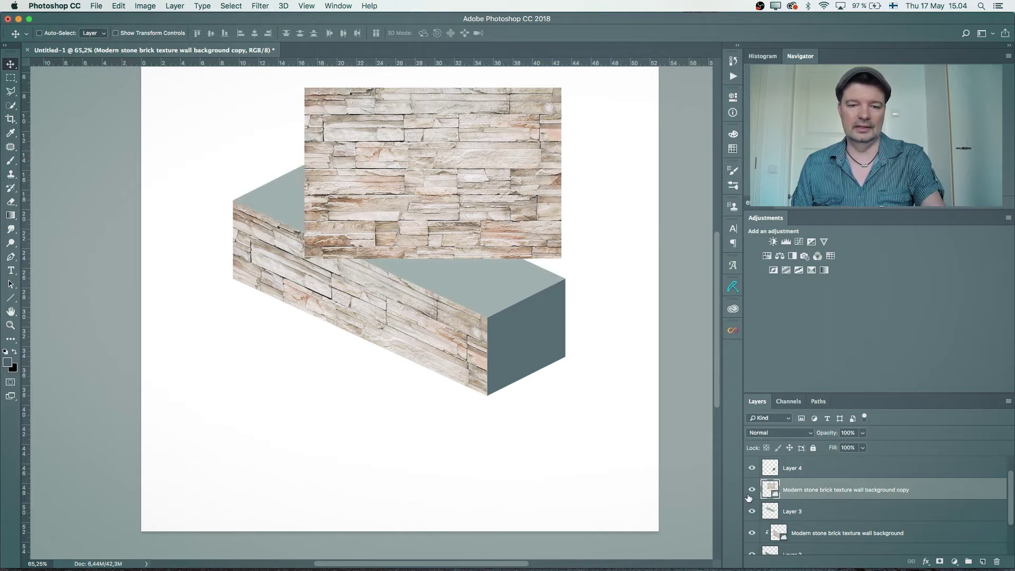
{"action": "left_click", "coordinate": [805, 516]}
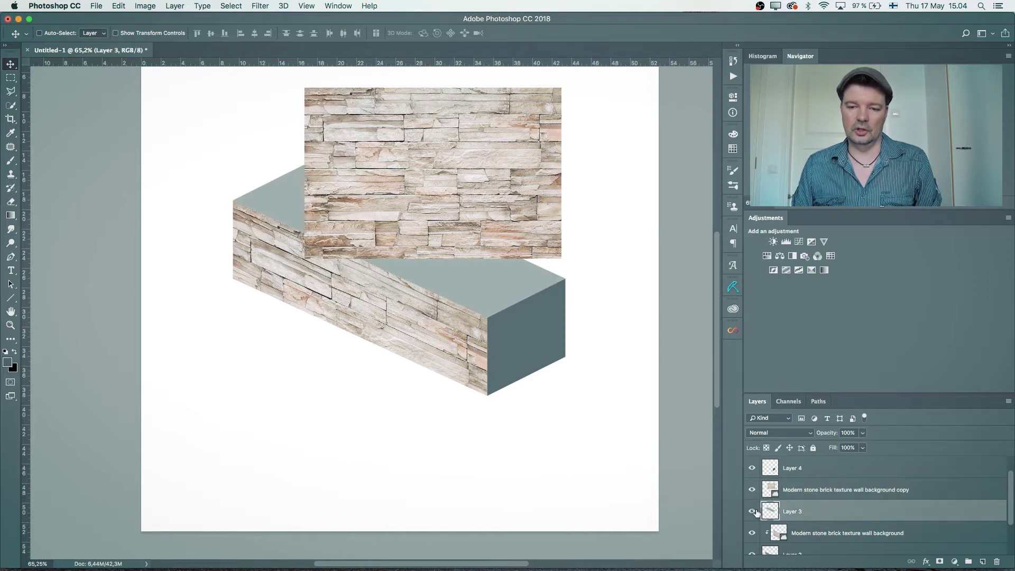
{"action": "left_click", "coordinate": [797, 494]}
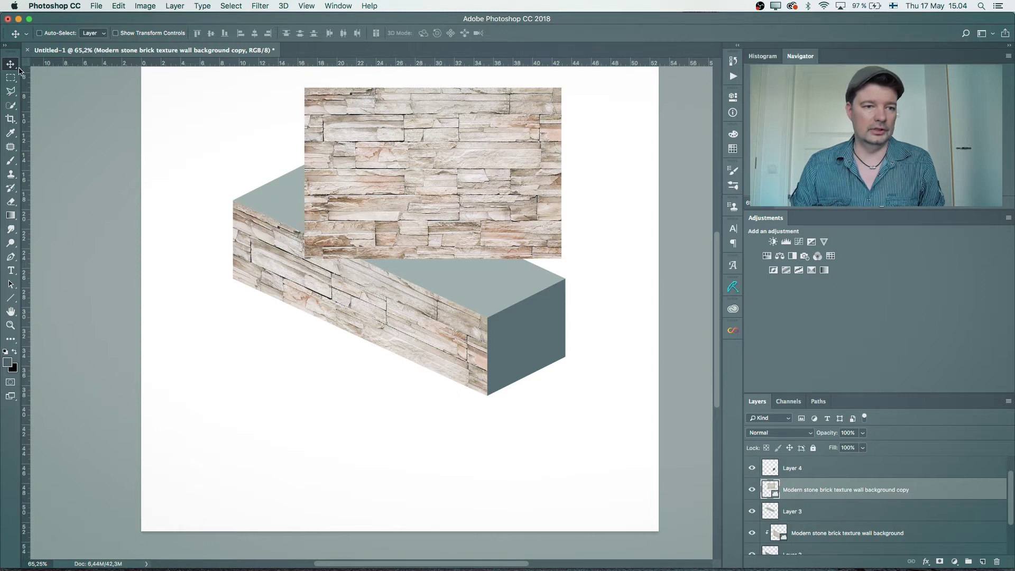
- Move the first texture copy over the top face and rotate it about 24.5° so its lower edge follows the face's long front edge
{"action": "left_click_drag", "start_coordinate": [423, 200], "coordinate": [442, 263]}
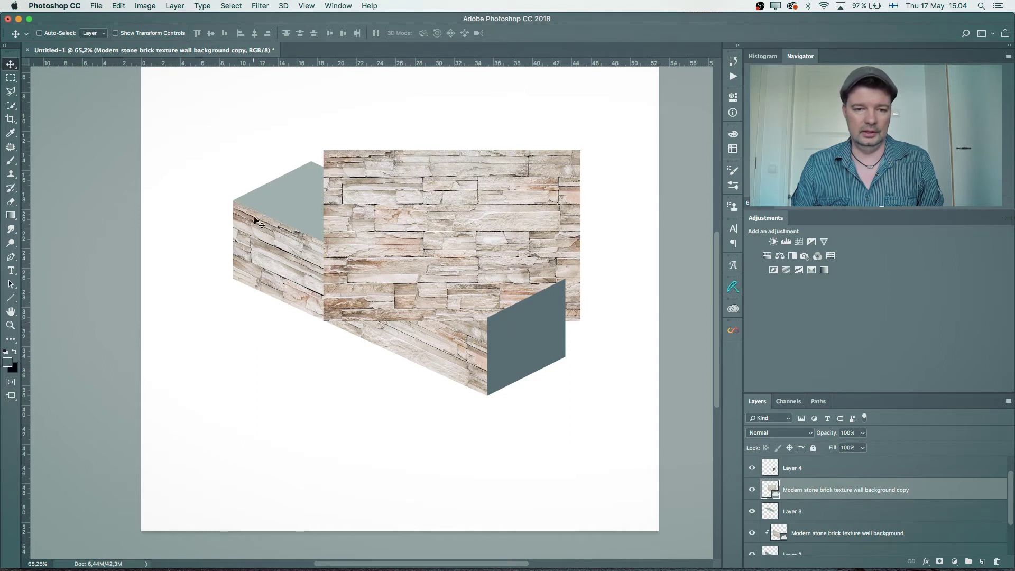
{"action": "left_click_drag", "start_coordinate": [466, 261], "coordinate": [427, 234]}
{"action": "key", "text": "super"}
{"action": "key", "text": "super+t"}
{"action": "left_click_drag", "start_coordinate": [557, 206], "coordinate": [544, 276]}
{"action": "left_click_drag", "start_coordinate": [465, 264], "coordinate": [457, 235]}
{"action": "left_click_drag", "start_coordinate": [553, 242], "coordinate": [557, 236]}
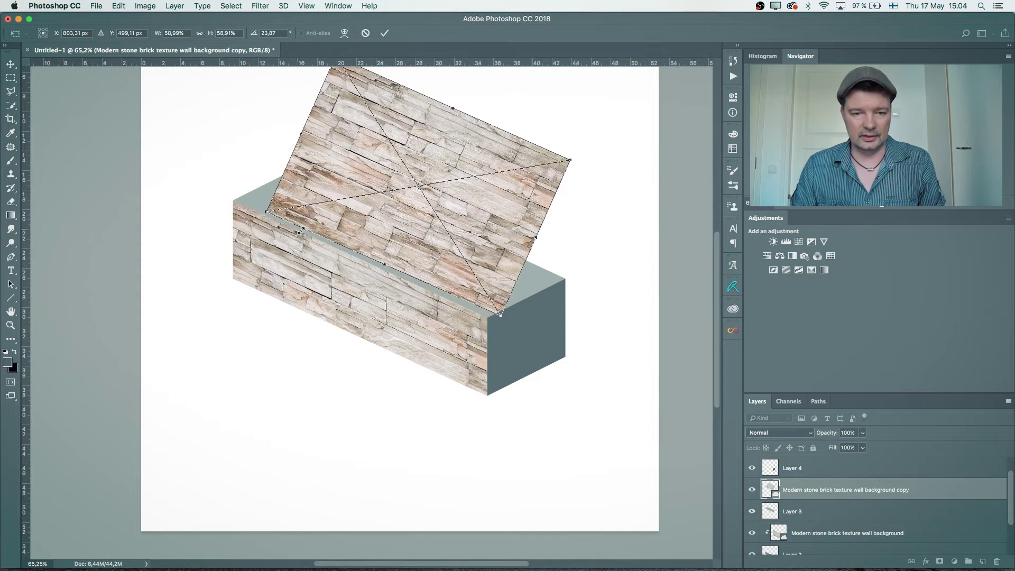
{"action": "left_click_drag", "start_coordinate": [485, 228], "coordinate": [479, 229]}
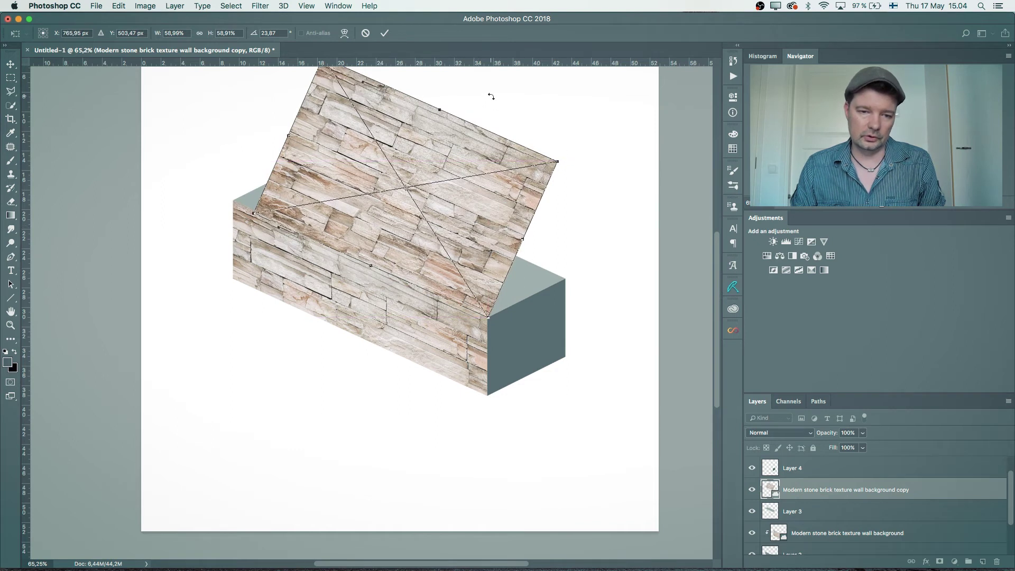
{"action": "left_click_drag", "start_coordinate": [491, 96], "coordinate": [503, 90]}
{"action": "left_click_drag", "start_coordinate": [407, 228], "coordinate": [404, 227]}
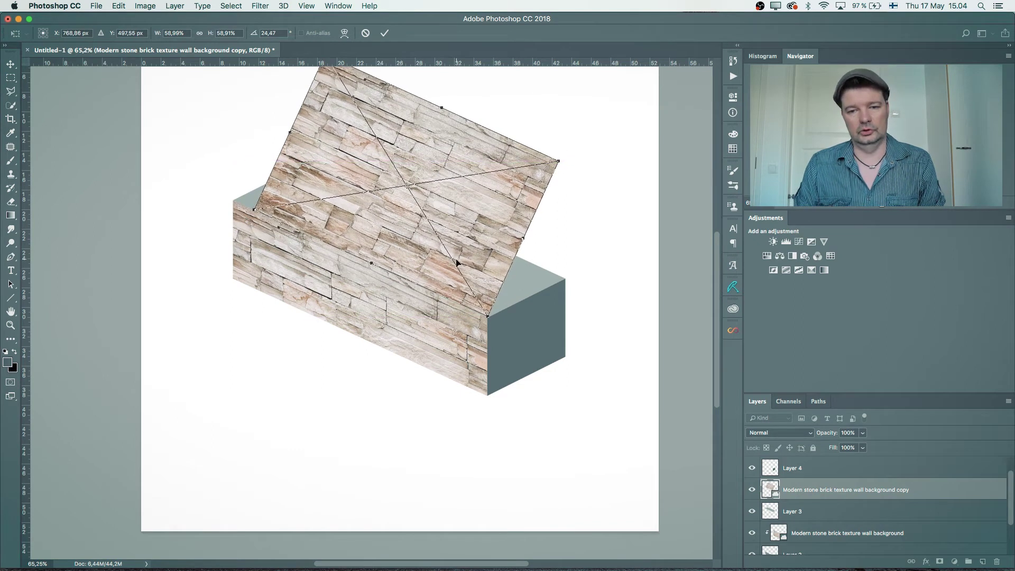
{"action": "key", "text": "Return"}
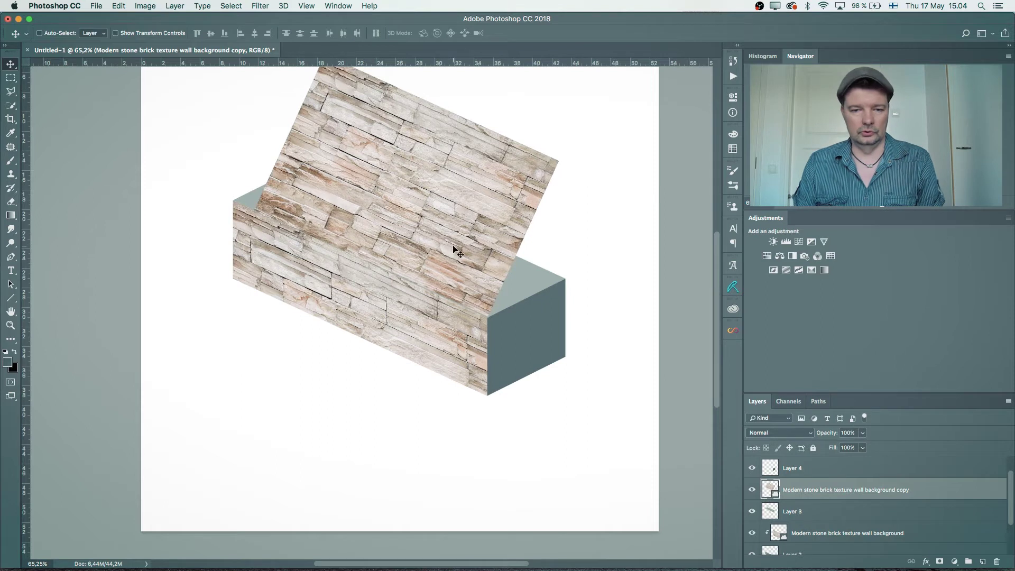
- Skew the first texture copy so its sides run parallel to the top face's short edges, and apply the transform
{"action": "key", "text": "super+t"}
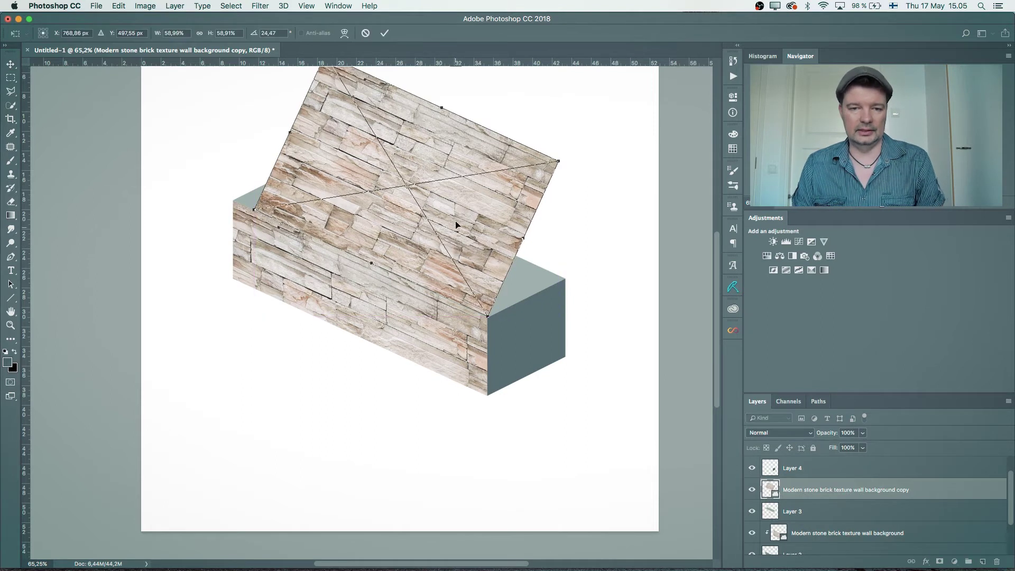
{"action": "right_click", "coordinate": [471, 215]}
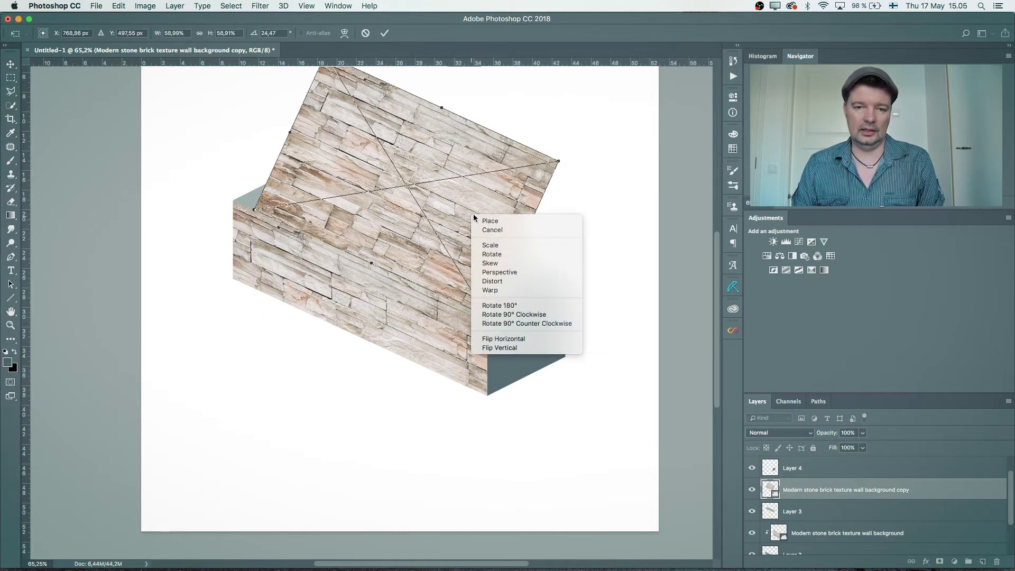
{"action": "left_click", "coordinate": [524, 263]}
{"action": "left_click_drag", "start_coordinate": [442, 110], "coordinate": [576, 161]}
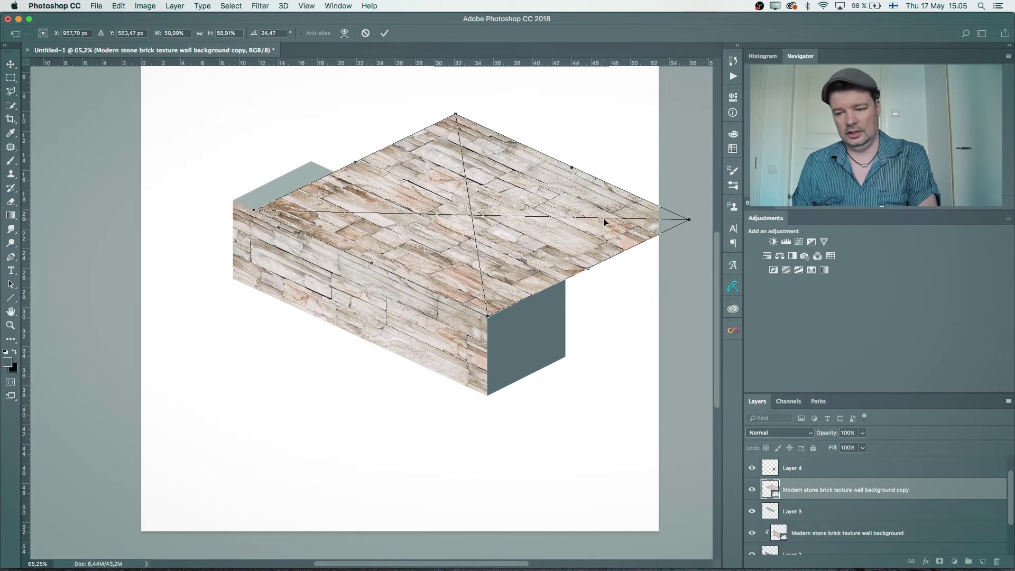
{"action": "key", "text": "Return"}
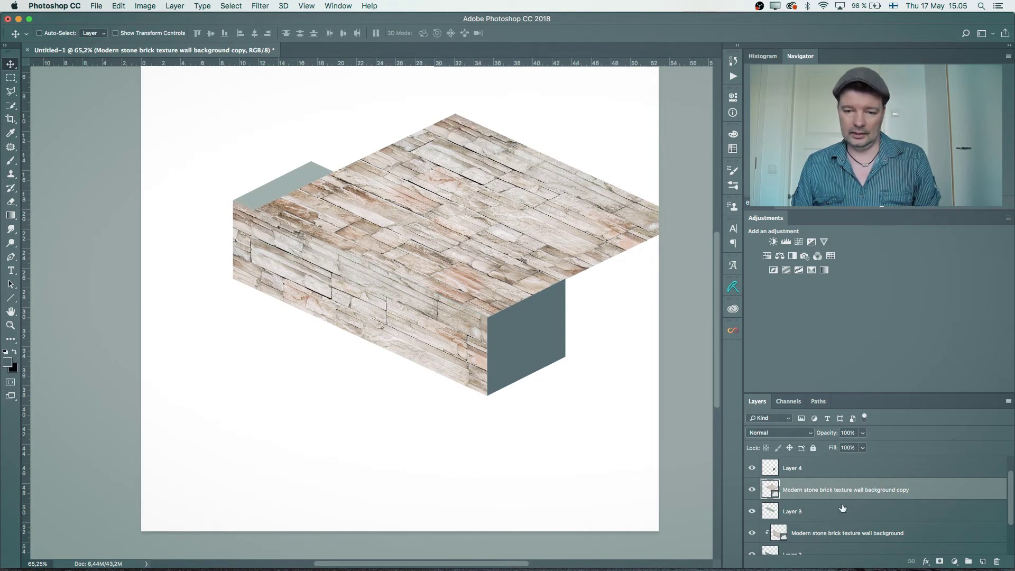
- Clip the first texture copy to Layer 3, and stretch its width to about 65.3% to reach the top face's far-left edge
{"action": "left_click_drag", "start_coordinate": [845, 510], "coordinate": [847, 497]}
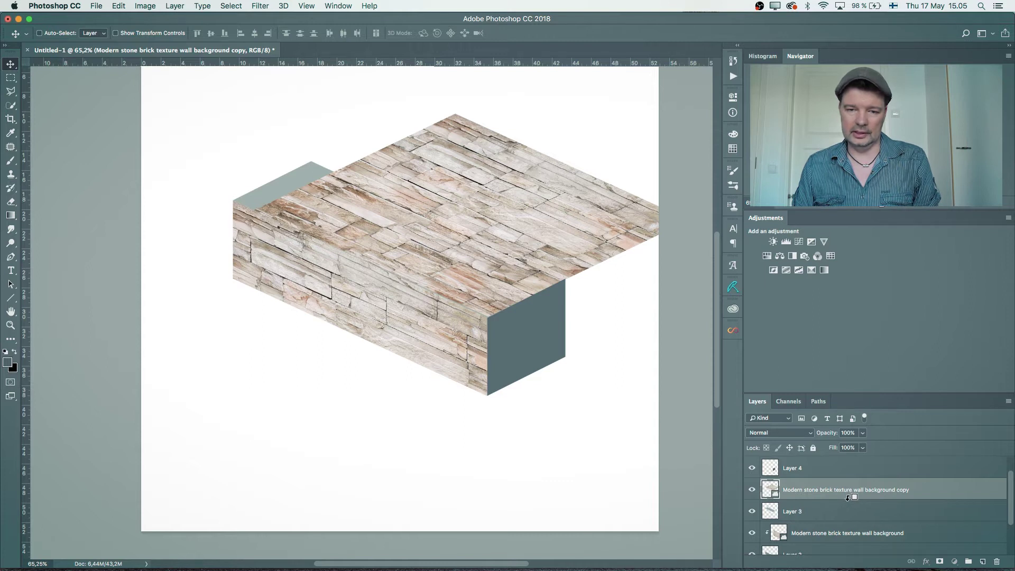
{"action": "left_click", "coordinate": [848, 497], "text": "alt"}
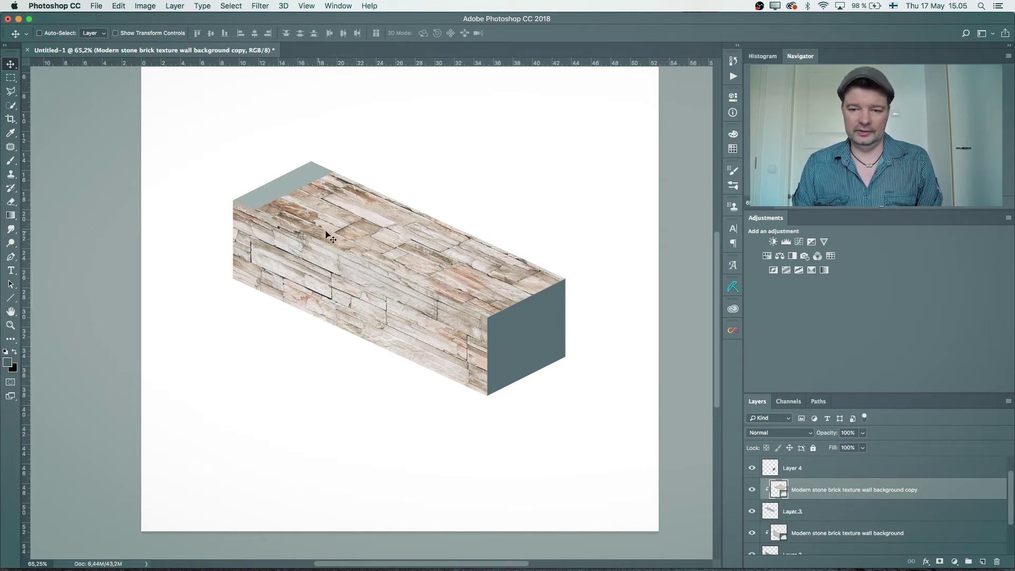
{"action": "key", "text": "ctrl+t"}
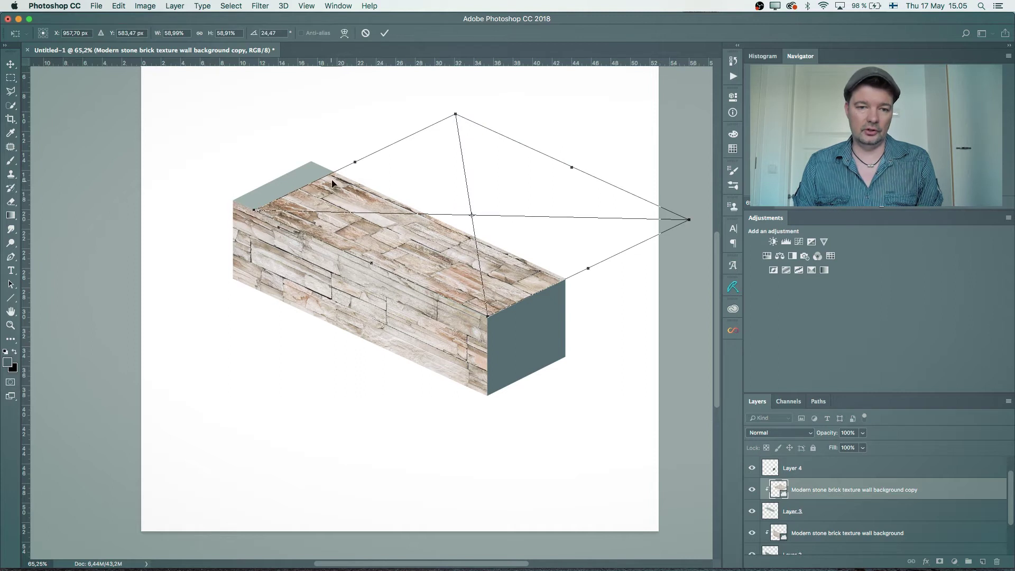
{"action": "left_click_drag", "start_coordinate": [354, 163], "coordinate": [330, 154]}
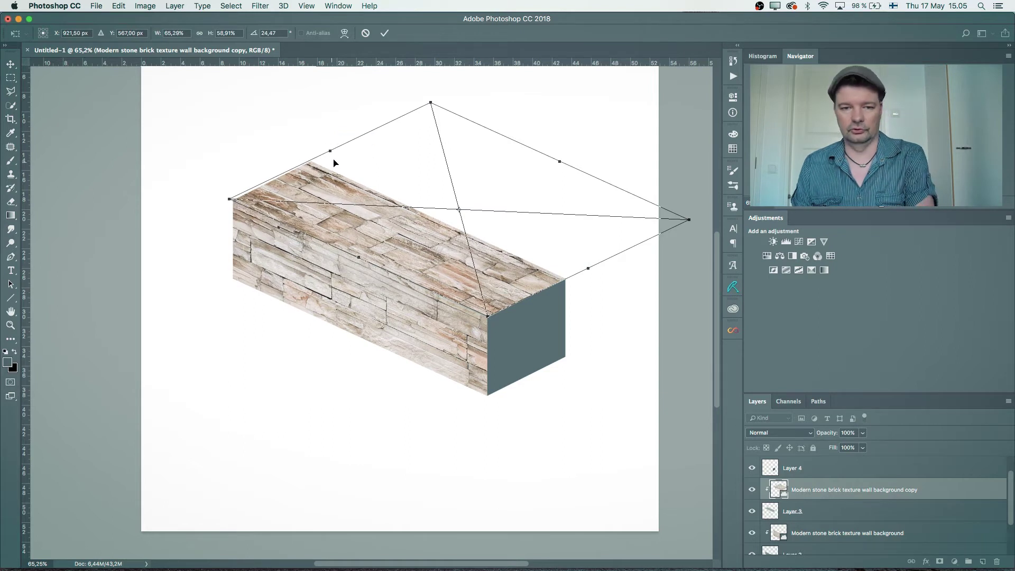
{"action": "key", "text": "Return"}
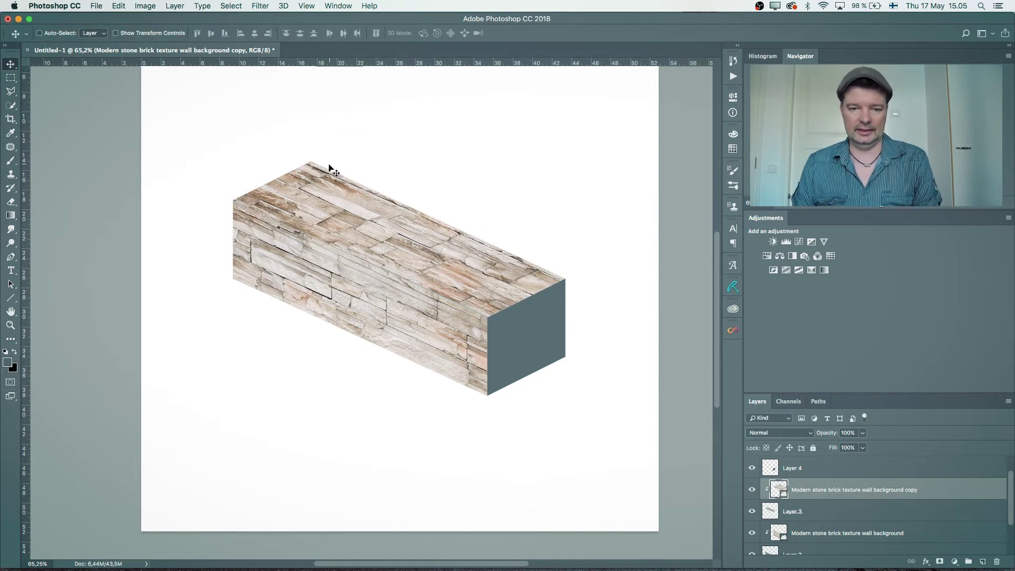
- Show the second stone texture copy and move it so its upper right corner meets the short side face's upper right corner
{"action": "scroll", "coordinate": [1013, 474], "scroll_direction": "up", "scroll_amount": 1}
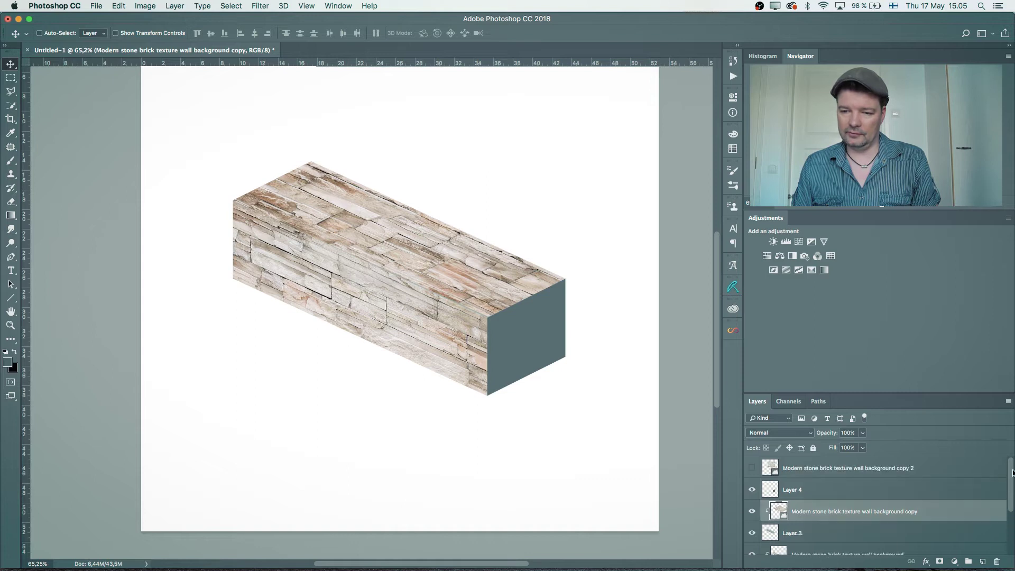
{"action": "left_click", "coordinate": [835, 468]}
{"action": "left_click", "coordinate": [753, 468]}
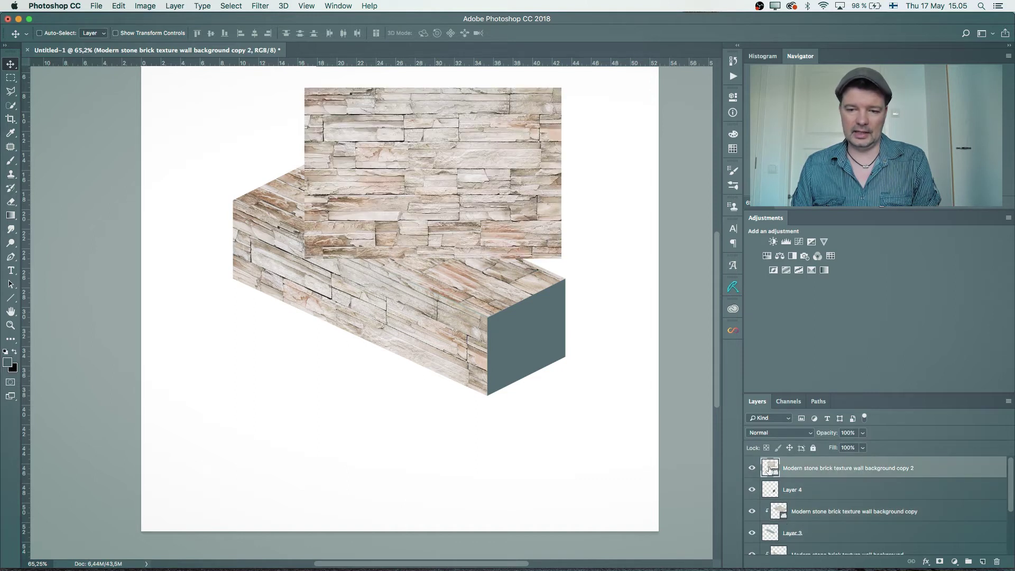
{"action": "left_click_drag", "start_coordinate": [378, 159], "coordinate": [424, 340]}
- Skew the second texture copy so its upper edge follows the short side face's upper edge, and clip it to Layer 4
{"action": "key", "text": "super+t"}
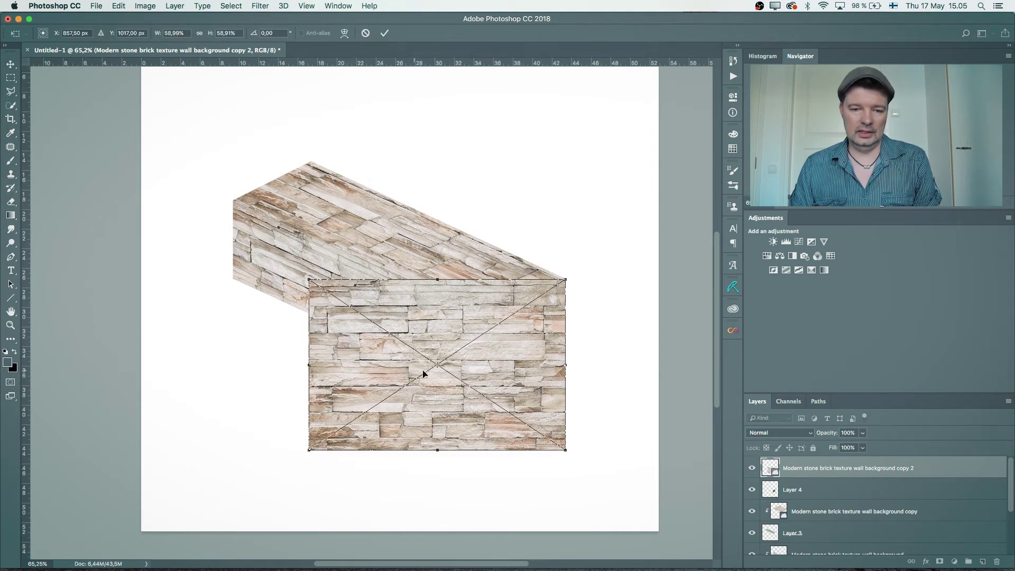
{"action": "right_click", "coordinate": [441, 370]}
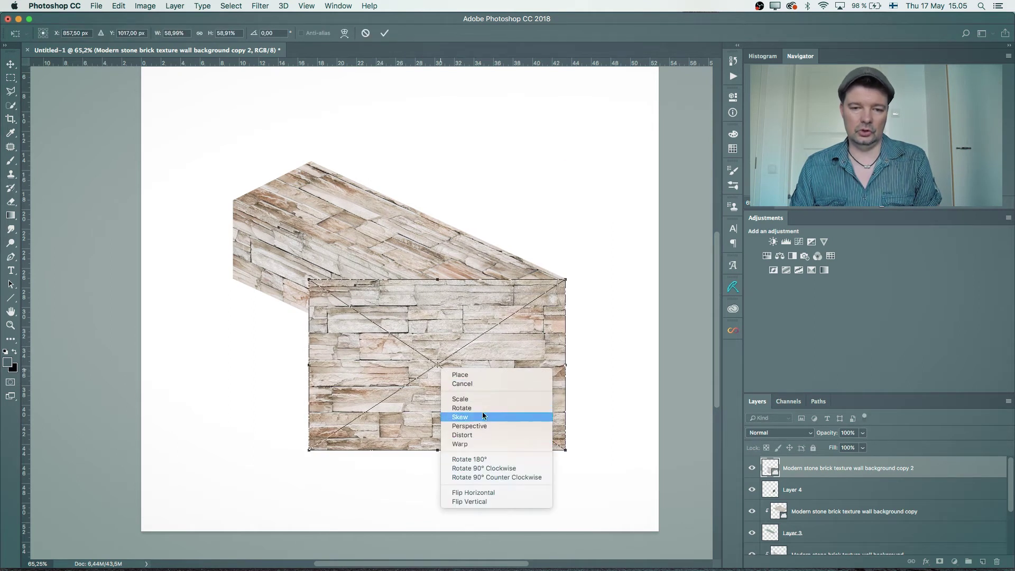
{"action": "left_click", "coordinate": [483, 409]}
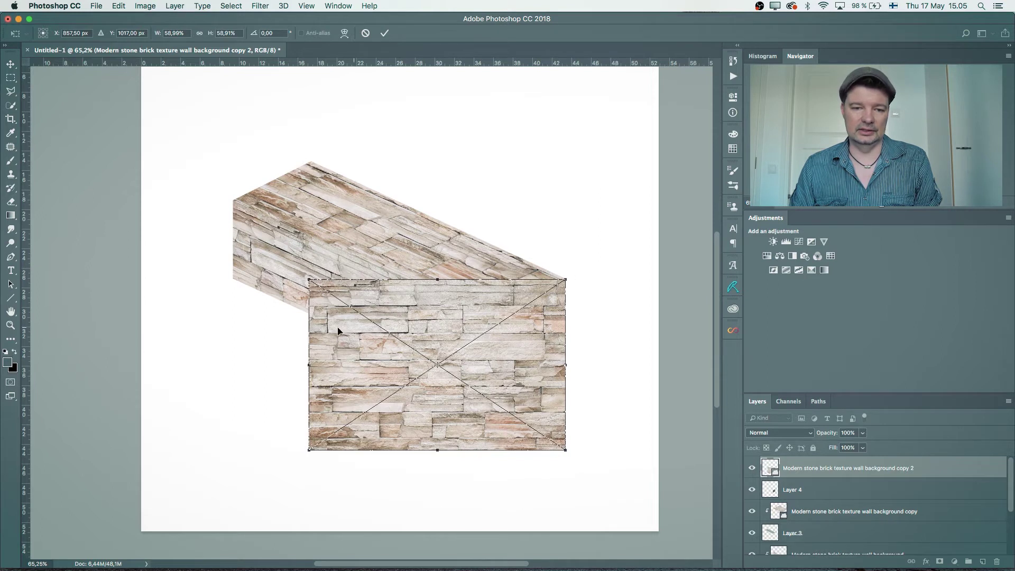
{"action": "left_click_drag", "start_coordinate": [314, 368], "coordinate": [348, 487]}
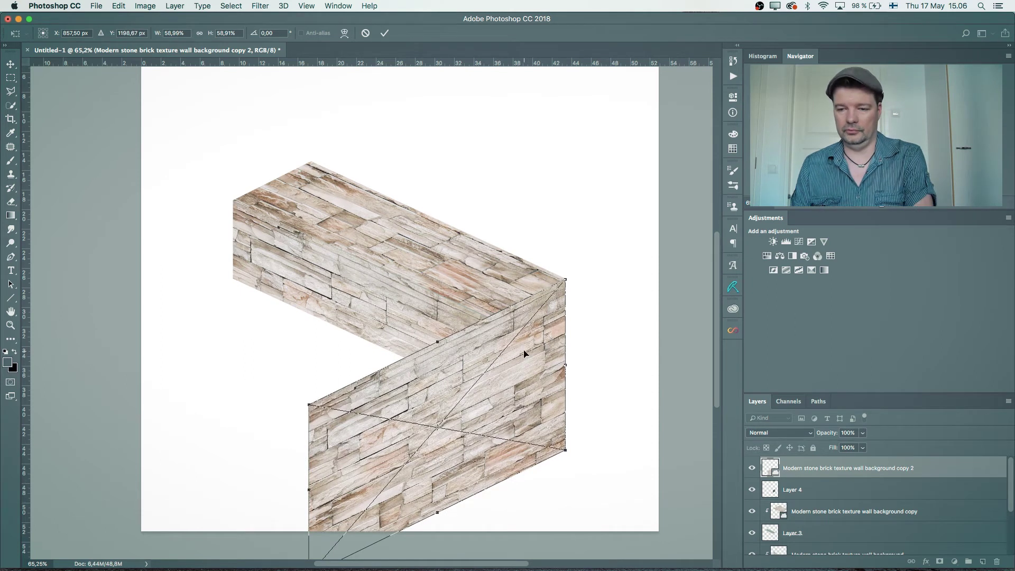
{"action": "key", "text": "Return"}
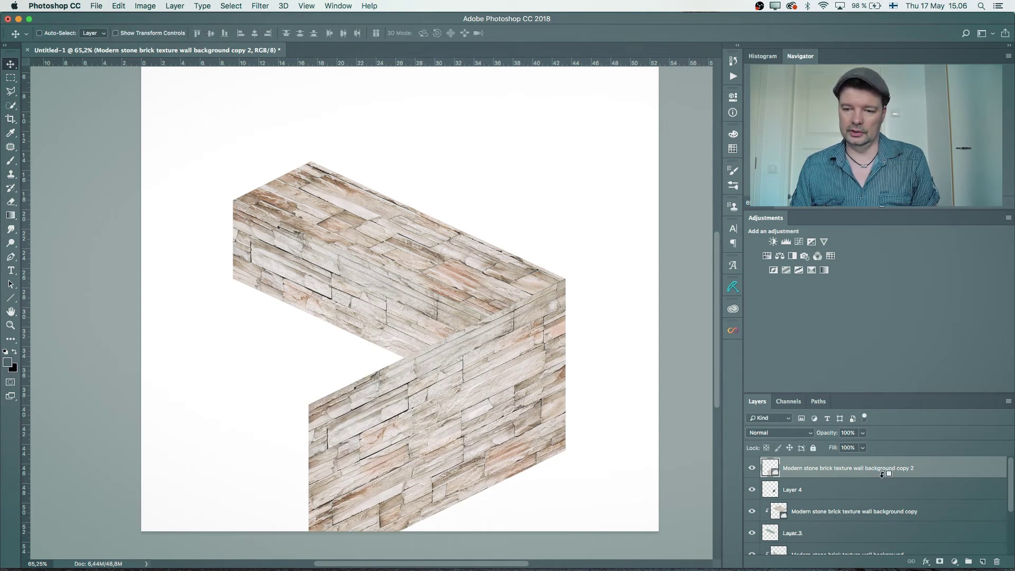
{"action": "left_click", "coordinate": [882, 474], "text": "alt"}
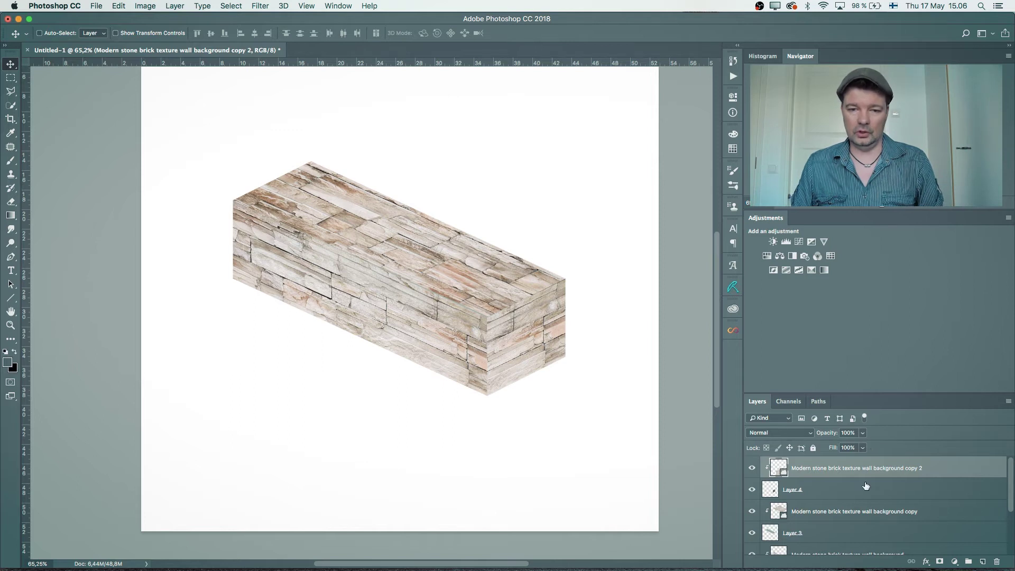
- Inspect the box's near corner up close for gaps along the face edges, toggling a texture layer's visibility to compare
{"action": "key", "text": "z"}
{"action": "left_click_drag", "start_coordinate": [566, 333], "coordinate": [561, 324]}
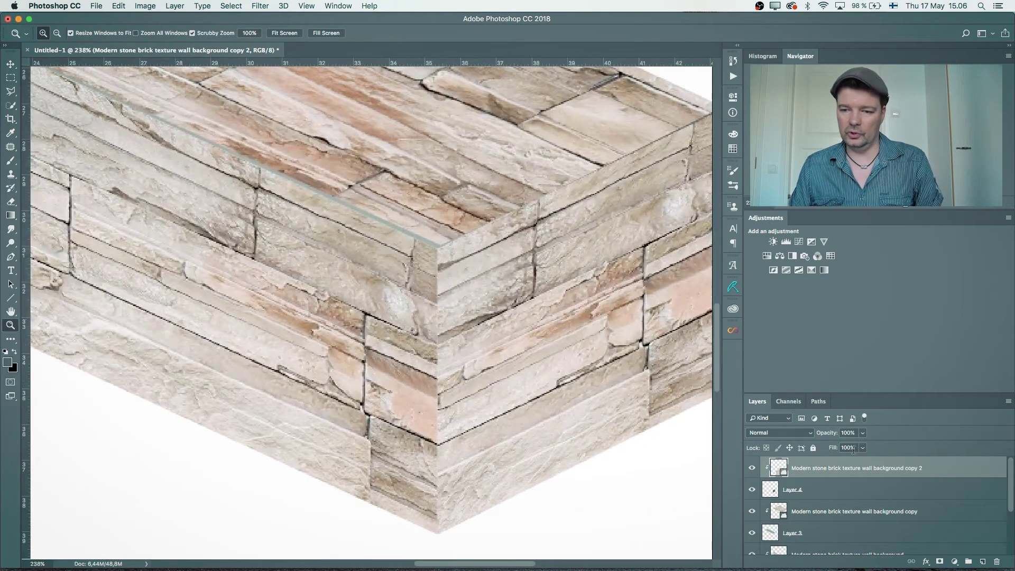
{"action": "scroll", "coordinate": [1012, 495], "scroll_direction": "down", "scroll_amount": 2}
{"action": "scroll", "coordinate": [1012, 491], "scroll_direction": "up", "scroll_amount": 2}
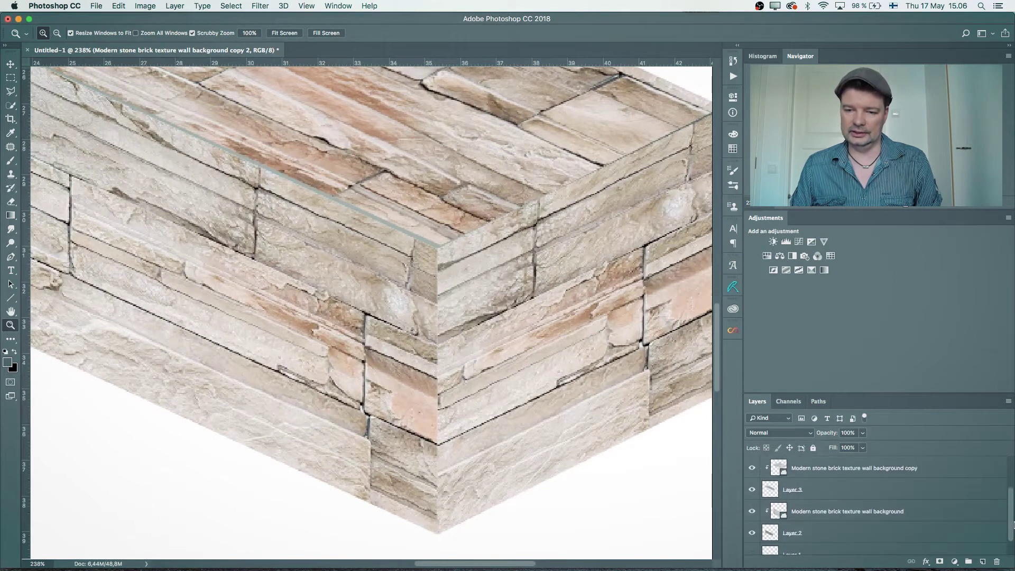
{"action": "left_click", "coordinate": [751, 467]}
{"action": "left_click", "coordinate": [751, 467]}
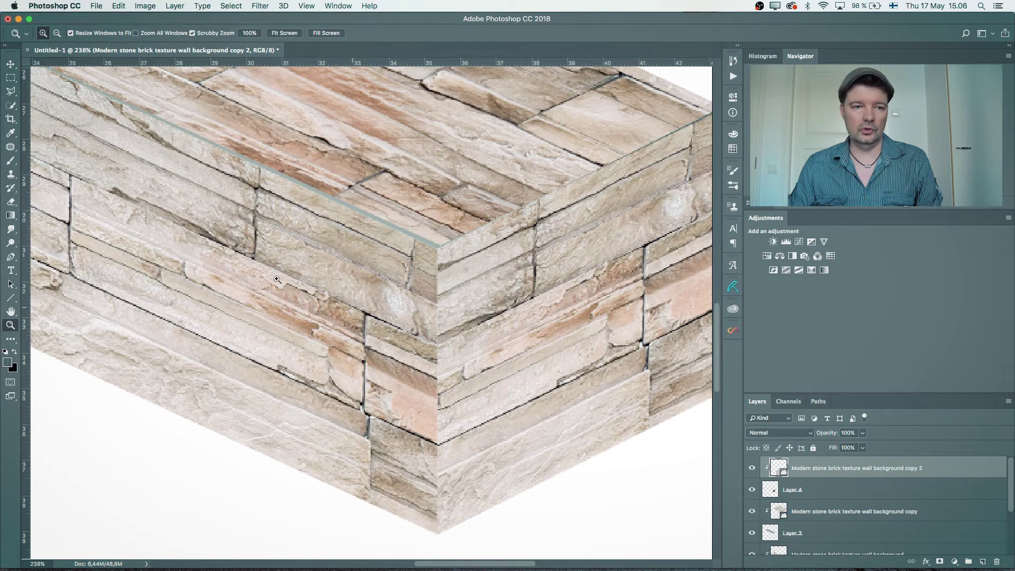
- Shift the second stone texture copy upward within the short side face so its brick joints fall at different heights
{"action": "key", "text": "v"}
{"action": "left_click_drag", "start_coordinate": [520, 313], "coordinate": [524, 218]}
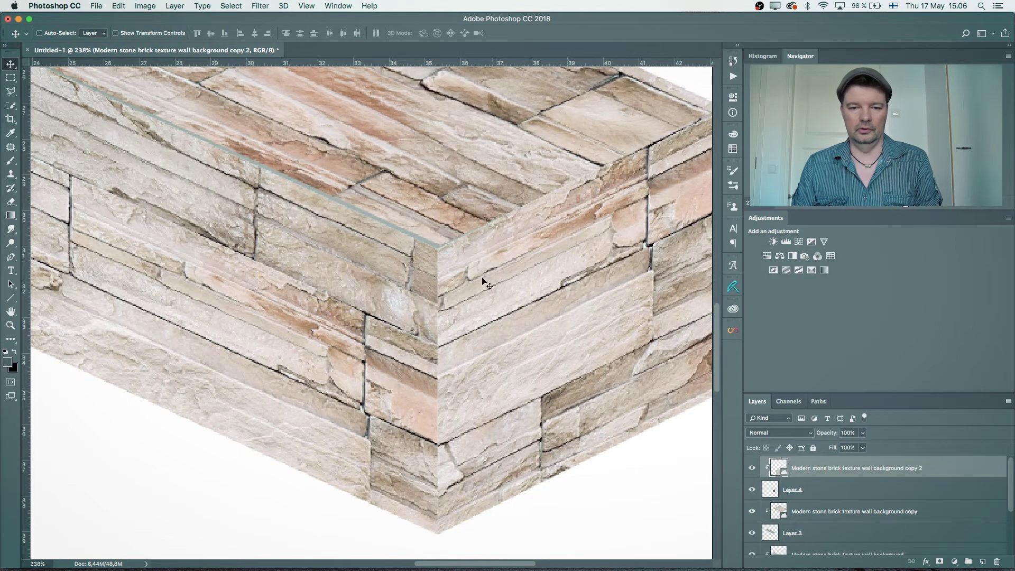
- Move the first stone texture copy so it covers the gaps along the top face's near long and short edges
{"action": "scroll", "coordinate": [423, 322], "scroll_direction": "up", "scroll_amount": 10}
{"action": "scroll", "coordinate": [423, 323], "scroll_direction": "left", "scroll_amount": 10}
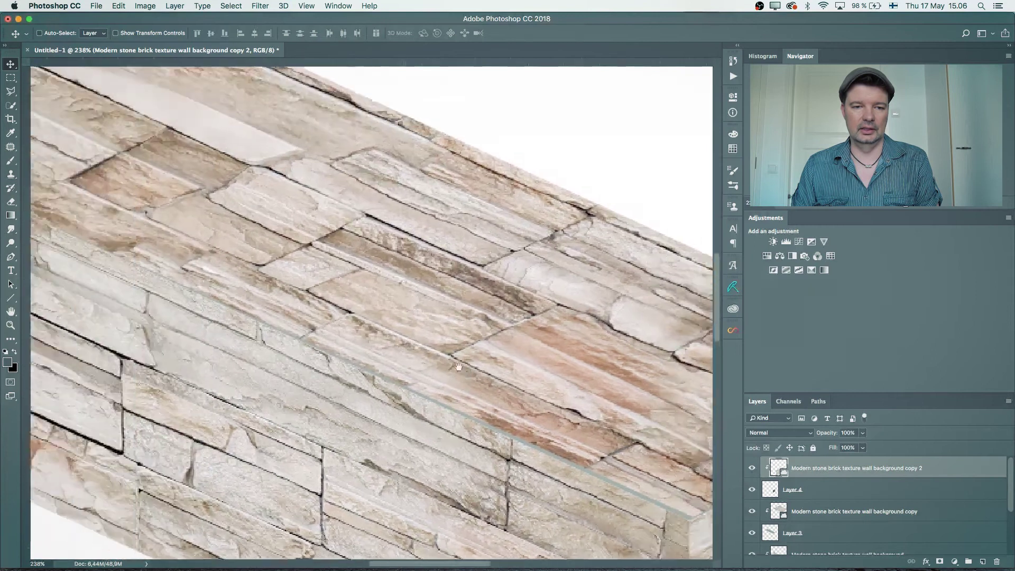
{"action": "key", "text": "super+minus"}
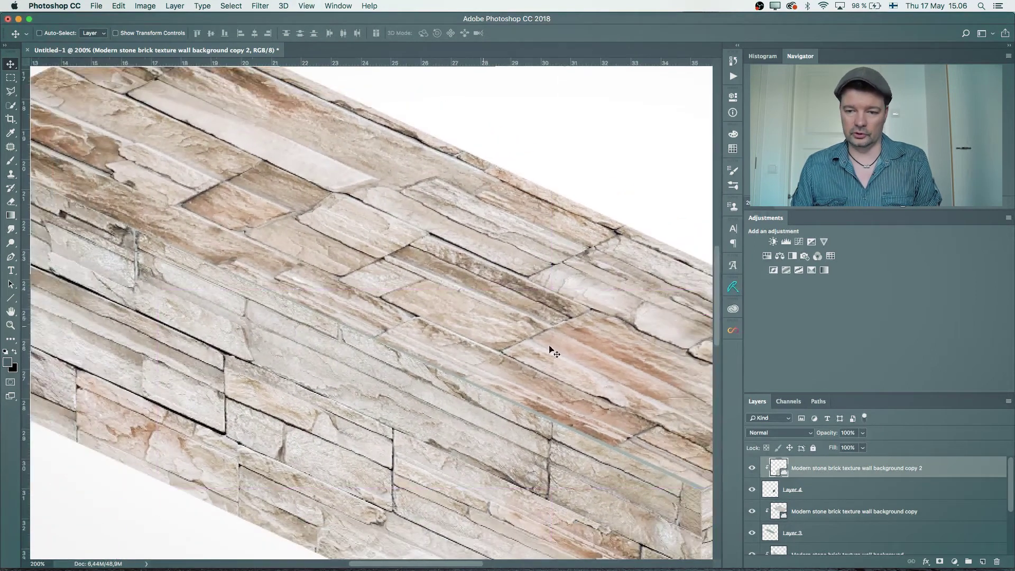
{"action": "left_click", "coordinate": [751, 512]}
{"action": "left_click", "coordinate": [751, 512]}
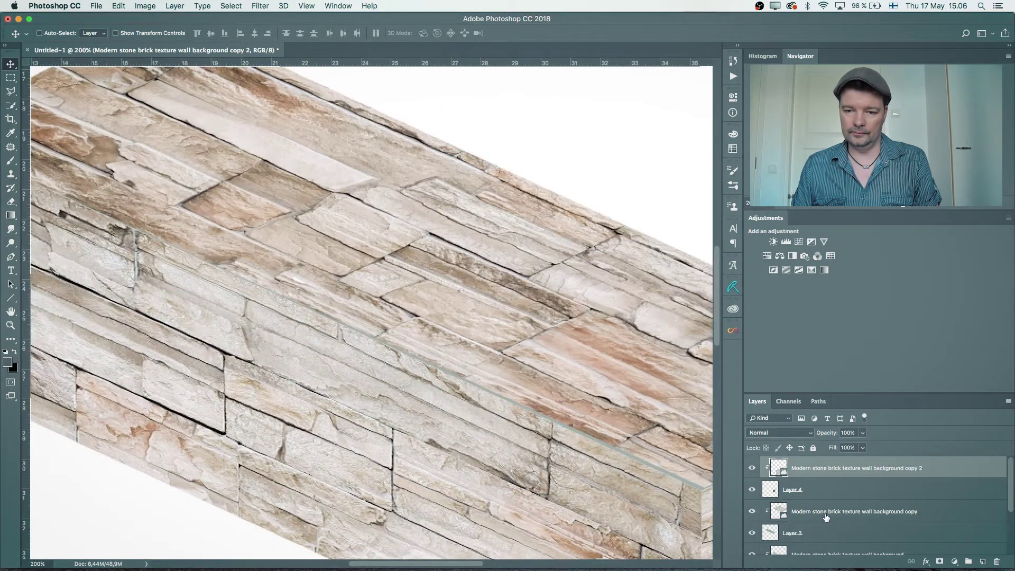
{"action": "left_click", "coordinate": [846, 511]}
{"action": "left_click_drag", "start_coordinate": [536, 332], "coordinate": [494, 341]}
{"action": "key", "text": "super+r"}
{"action": "left_click_drag", "start_coordinate": [515, 248], "coordinate": [544, 346]}
{"action": "scroll", "coordinate": [545, 346], "scroll_direction": "right", "scroll_amount": 10}
{"action": "key", "text": "super+r"}
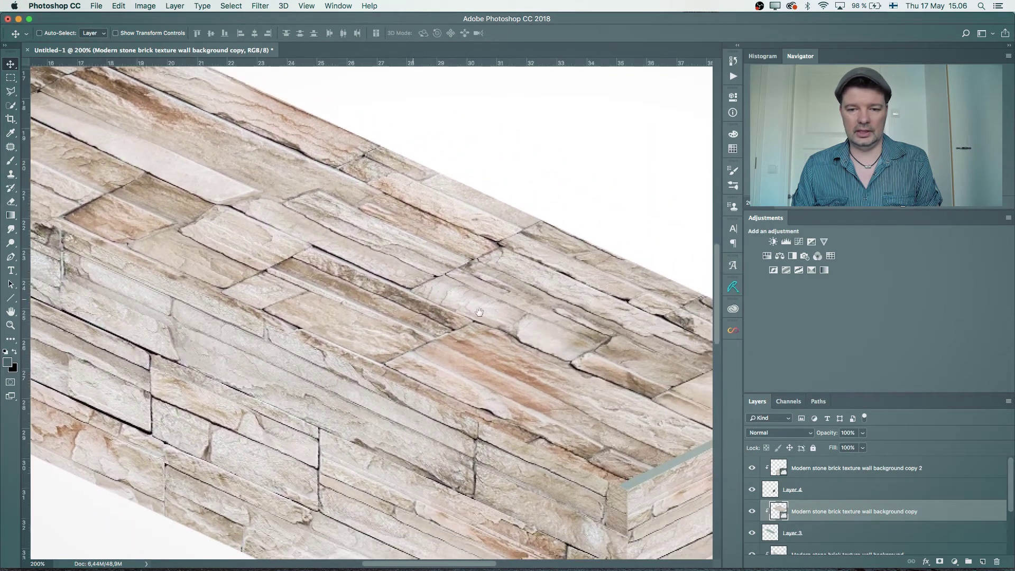
{"action": "scroll", "coordinate": [527, 341], "scroll_direction": "left", "scroll_amount": 10}
{"action": "scroll", "coordinate": [527, 341], "scroll_direction": "up", "scroll_amount": 4}
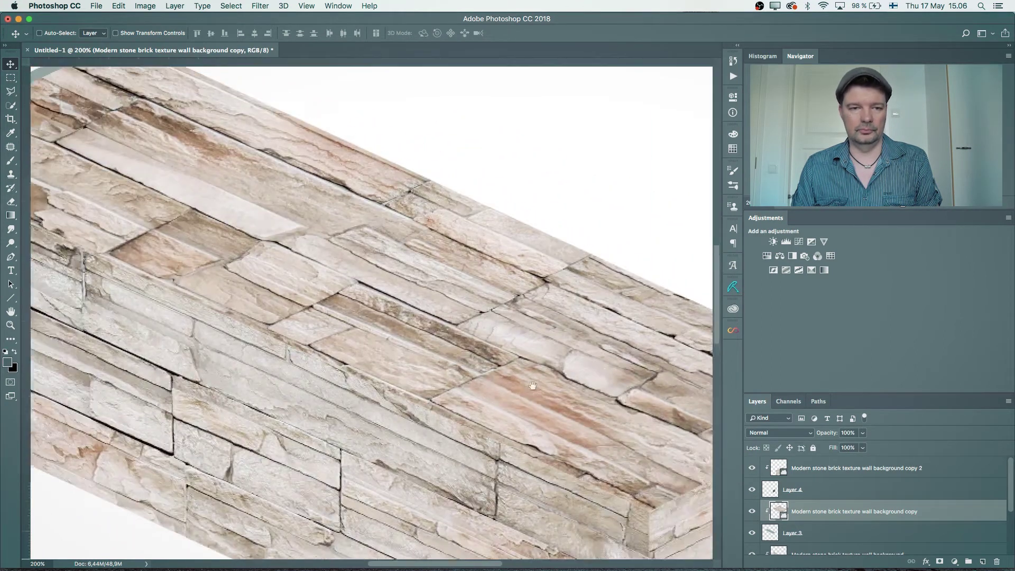
- Stretch the first texture copy's width to about 67.57% so it reaches the top face's far-left edge
{"action": "key", "text": "super+t"}
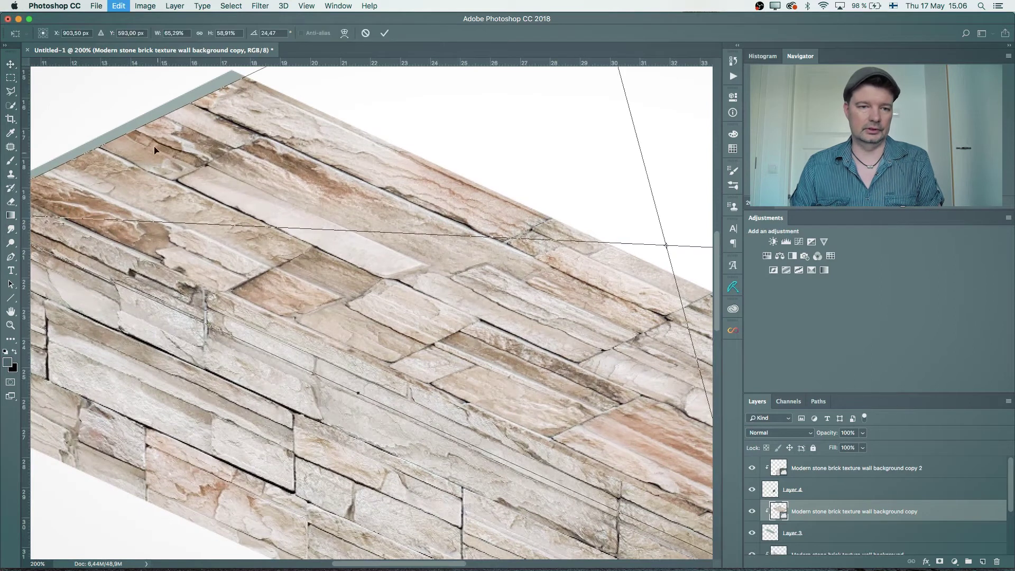
{"action": "key", "text": "super+minus"}
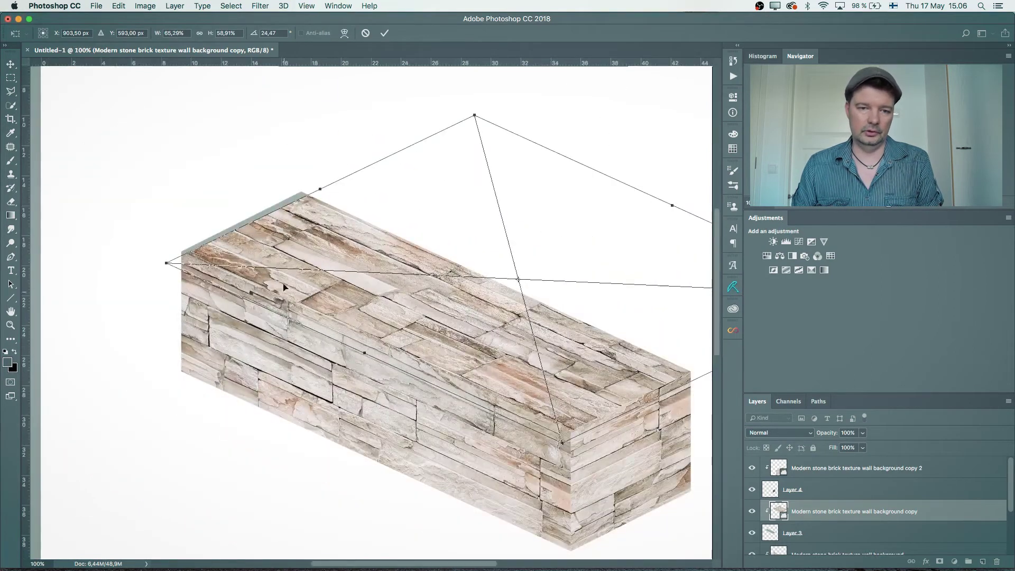
{"action": "mouse_move", "coordinate": [319, 189]}
{"action": "left_mouse_down"}
{"action": "mouse_move", "coordinate": [333, 172]}
{"action": "mouse_move", "coordinate": [333, 182]}
{"action": "left_mouse_up"}
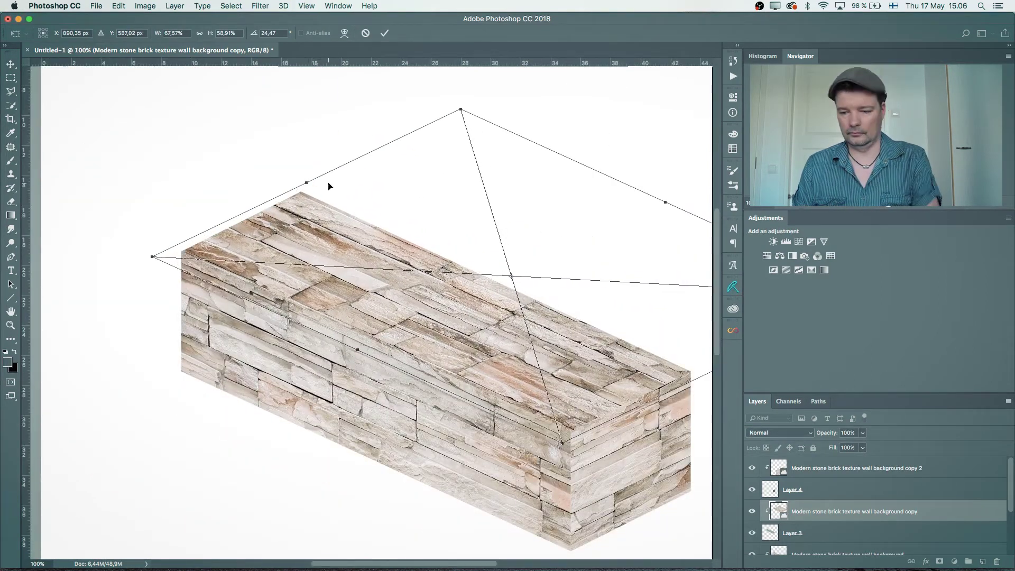
{"action": "key", "text": "Return"}
- Add a Levels adjustment above the long side face's original stone texture and clip it to that texture
{"action": "key", "text": "super+minus"}
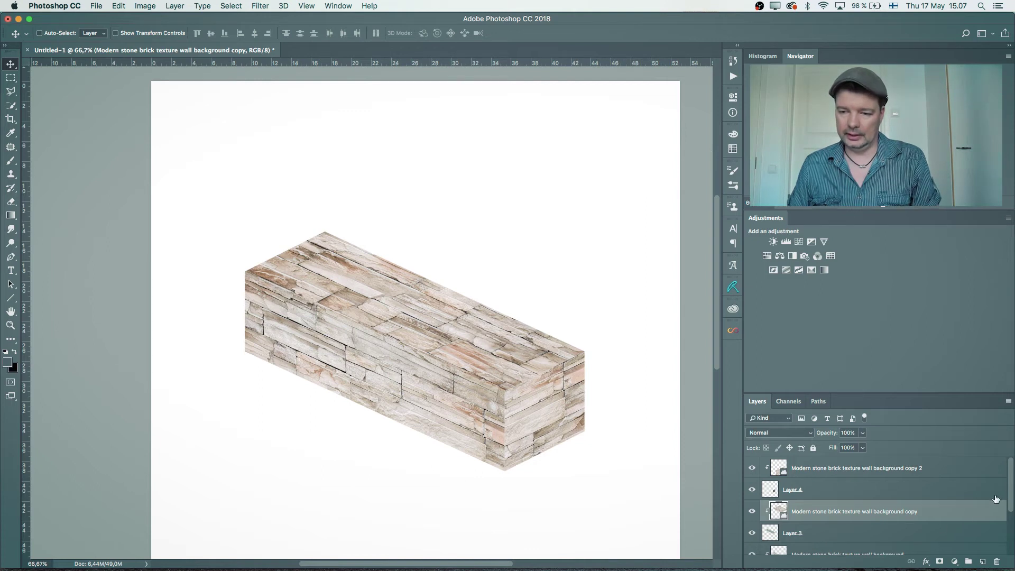
{"action": "left_click_drag", "start_coordinate": [1011, 505], "coordinate": [1012, 545]}
{"action": "left_click", "coordinate": [753, 511]}
{"action": "left_click", "coordinate": [753, 511]}
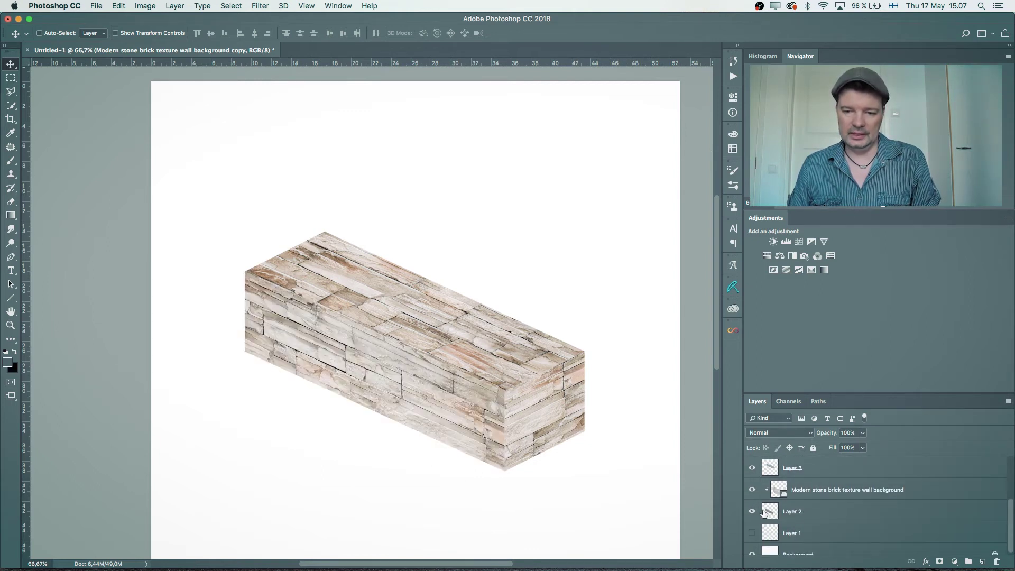
{"action": "left_click", "coordinate": [820, 493]}
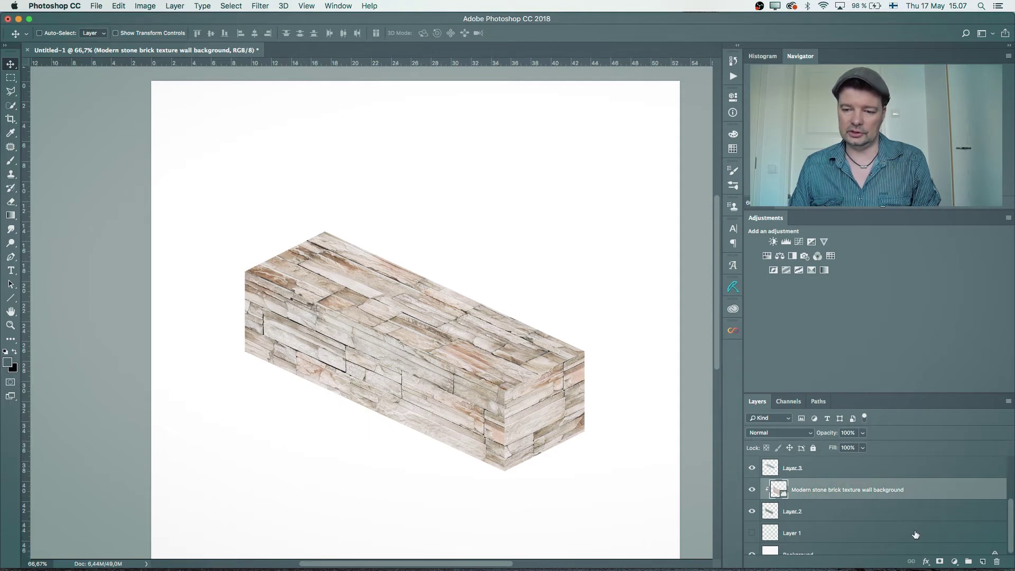
{"action": "left_click", "coordinate": [954, 562]}
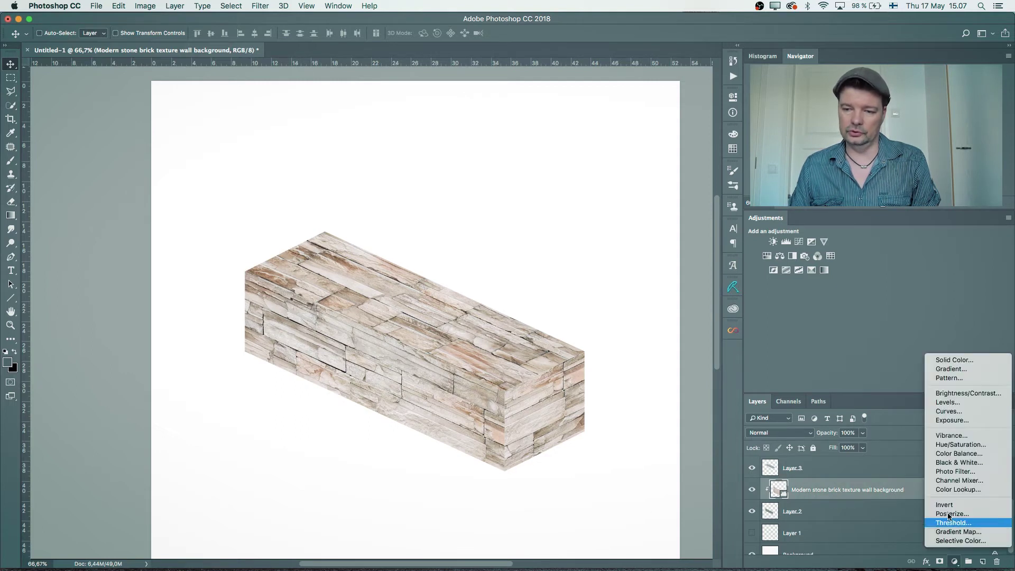
{"action": "left_click", "coordinate": [948, 403]}
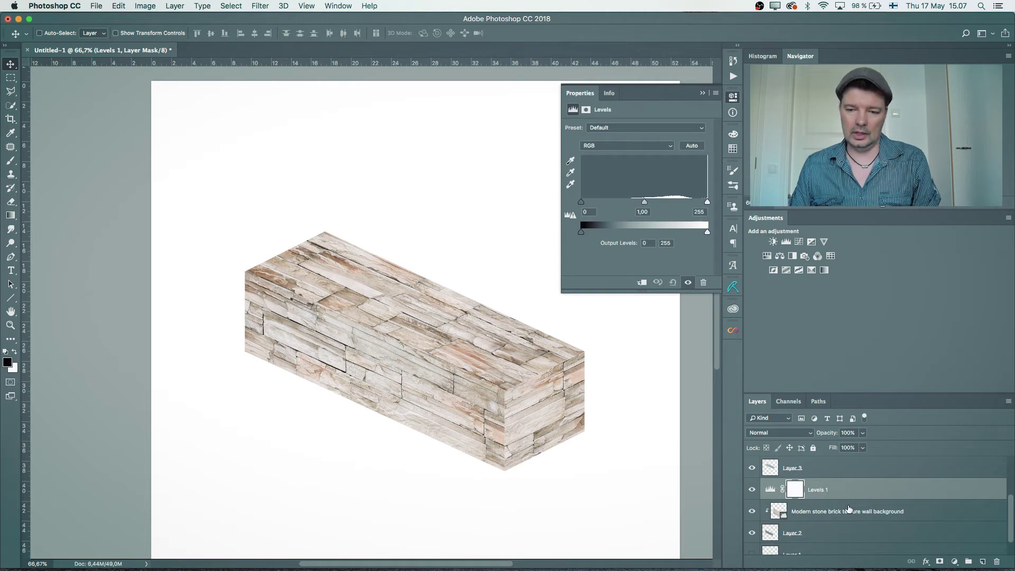
{"action": "left_click", "coordinate": [852, 496], "text": "alt"}
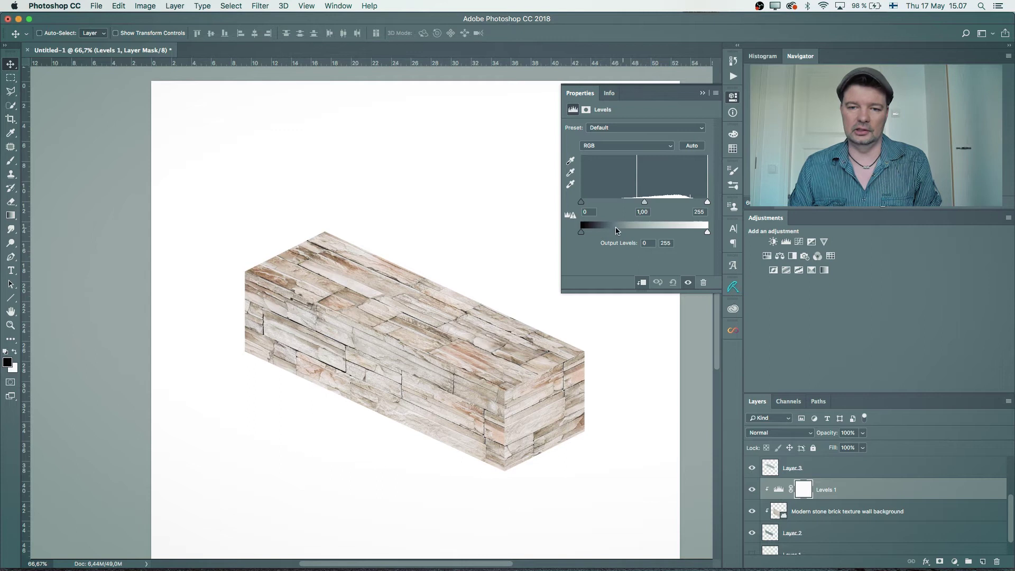
- Darken the long side face by setting the Levels input black to 74 and the output white to 150
{"action": "left_click_drag", "start_coordinate": [707, 232], "coordinate": [674, 233]}
{"action": "left_click_drag", "start_coordinate": [581, 203], "coordinate": [620, 205]}
{"action": "left_click_drag", "start_coordinate": [674, 235], "coordinate": [656, 237]}
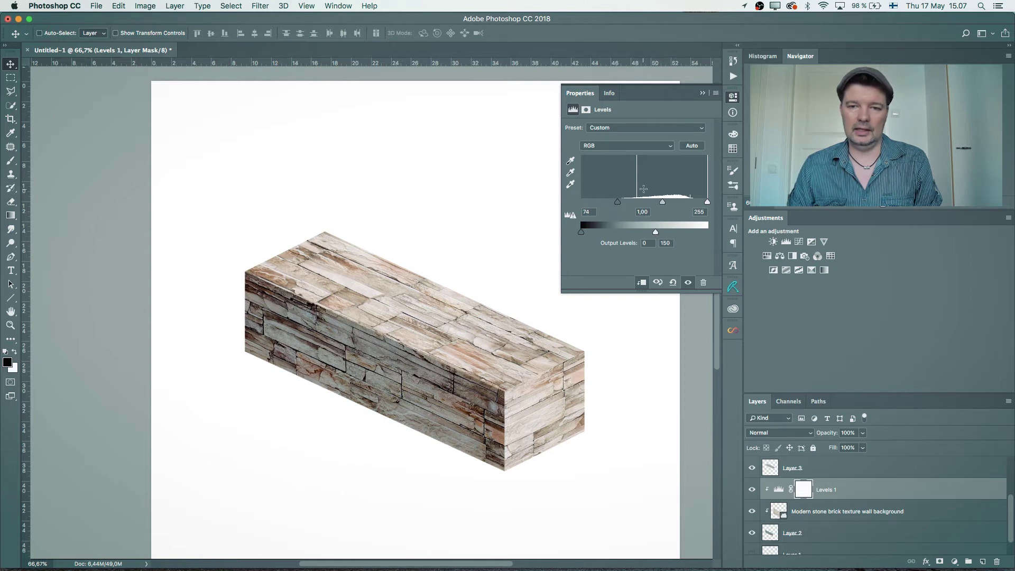
{"action": "left_click", "coordinate": [702, 93]}
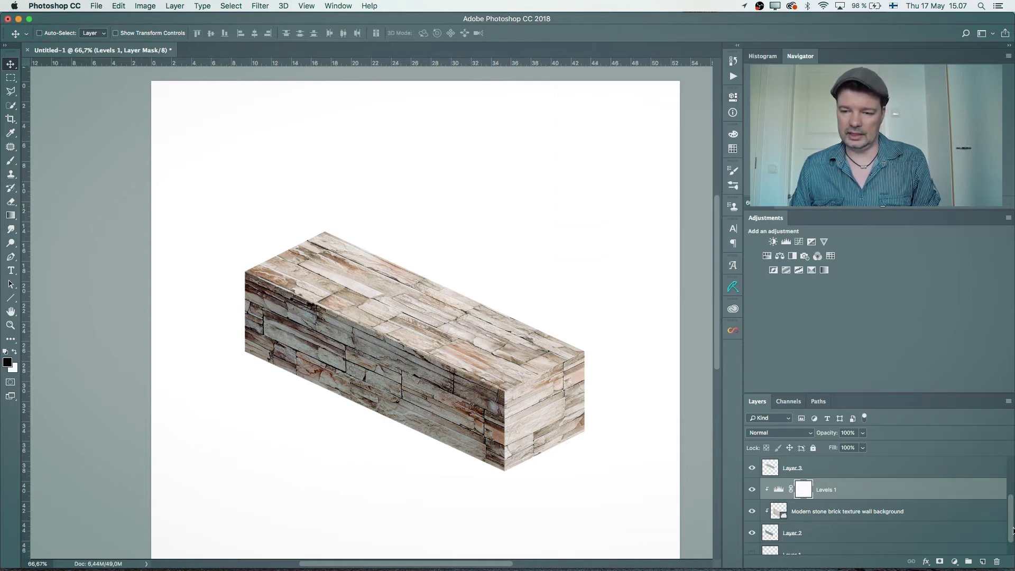
- Add a Levels adjustment above the short side face's second texture copy and clip it to that texture
{"action": "left_click_drag", "start_coordinate": [1009, 521], "coordinate": [1010, 510]}
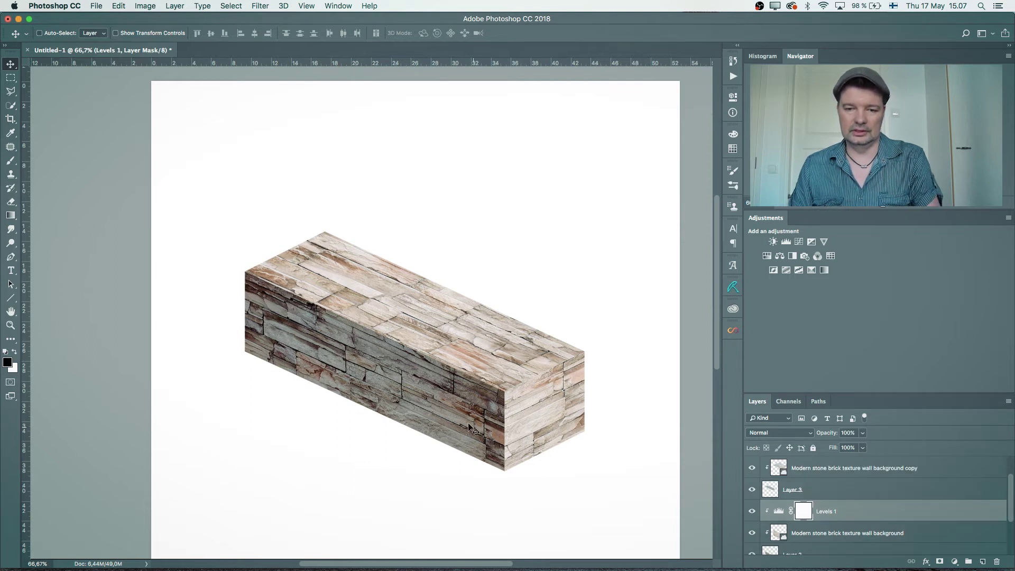
{"action": "left_click_drag", "start_coordinate": [1012, 494], "coordinate": [1013, 479]}
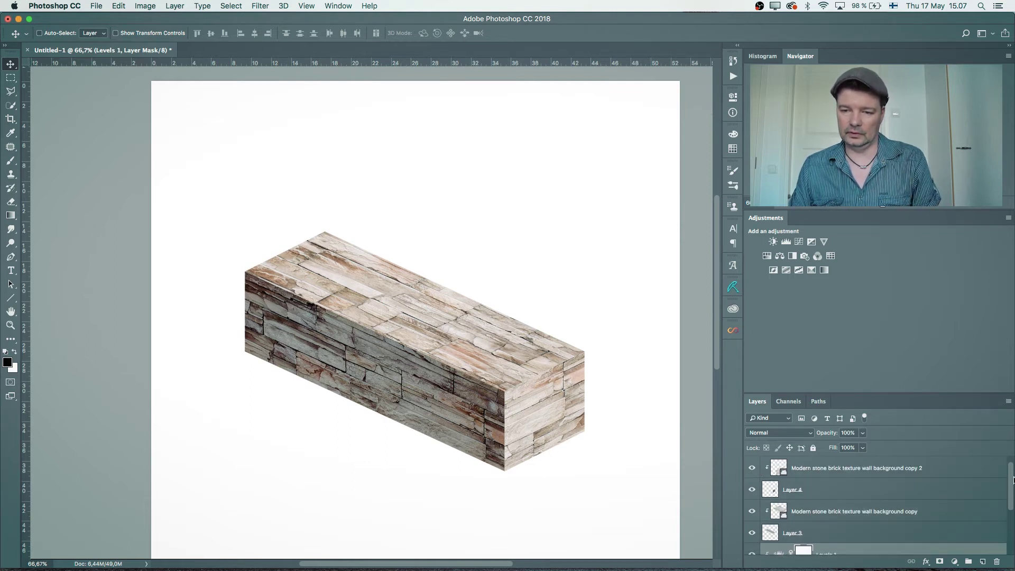
{"action": "left_click", "coordinate": [752, 489]}
{"action": "left_click", "coordinate": [754, 488]}
{"action": "left_click", "coordinate": [815, 474]}
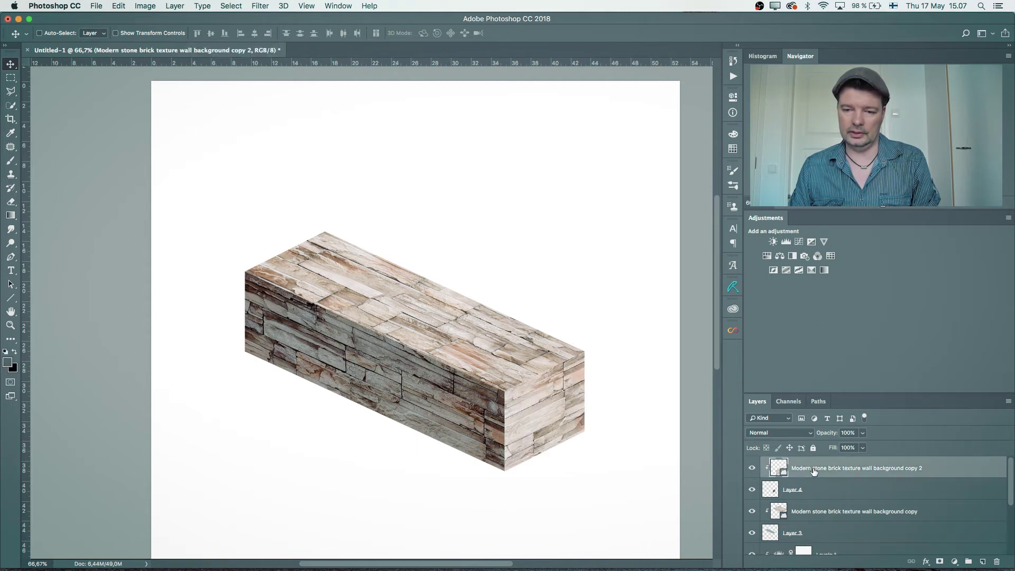
{"action": "left_click", "coordinate": [954, 562]}
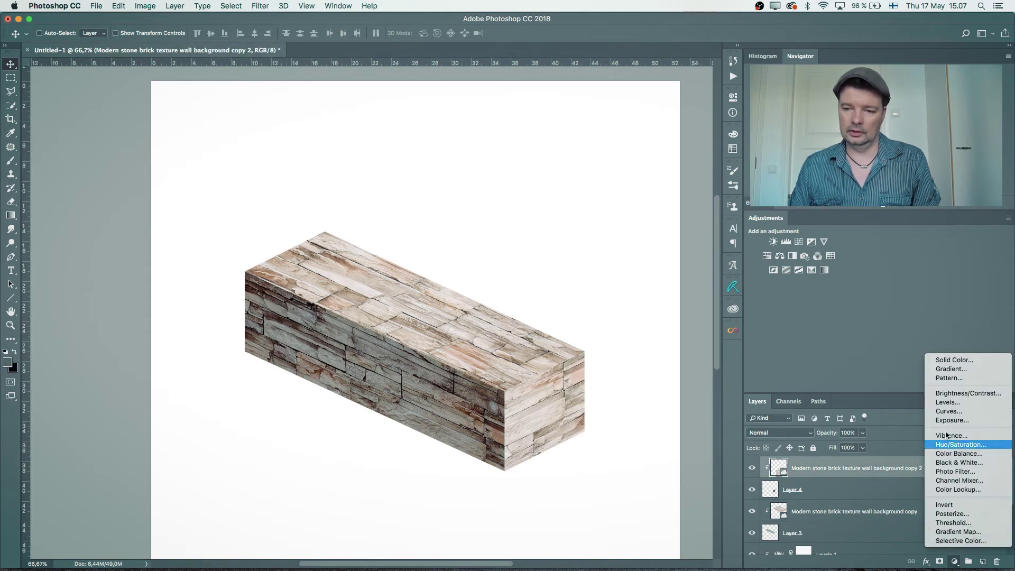
{"action": "left_click", "coordinate": [963, 404]}
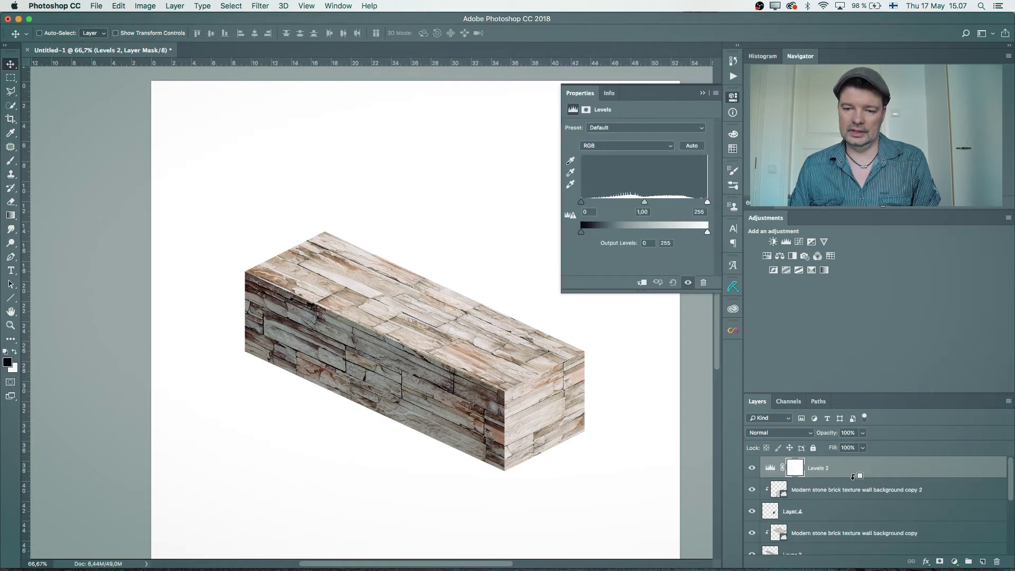
{"action": "left_click", "coordinate": [855, 477], "text": "alt"}
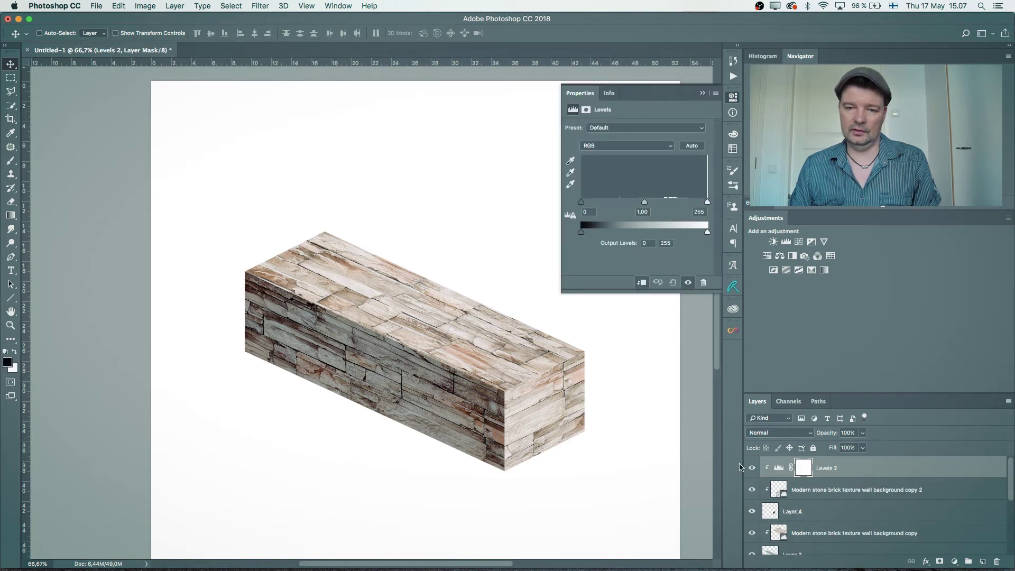
- Darken the short side face by setting the Levels midtone to 0.61 and lowering the output white level
{"action": "left_click_drag", "start_coordinate": [708, 235], "coordinate": [680, 235]}
{"action": "left_click_drag", "start_coordinate": [586, 235], "coordinate": [550, 245]}
{"action": "left_click_drag", "start_coordinate": [645, 202], "coordinate": [668, 241]}
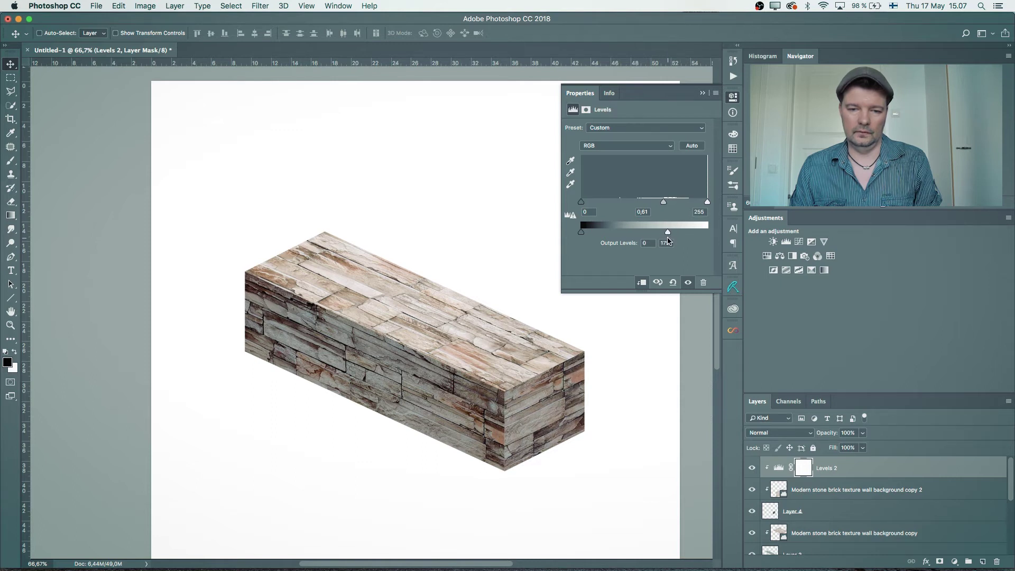
{"action": "left_click", "coordinate": [701, 92]}
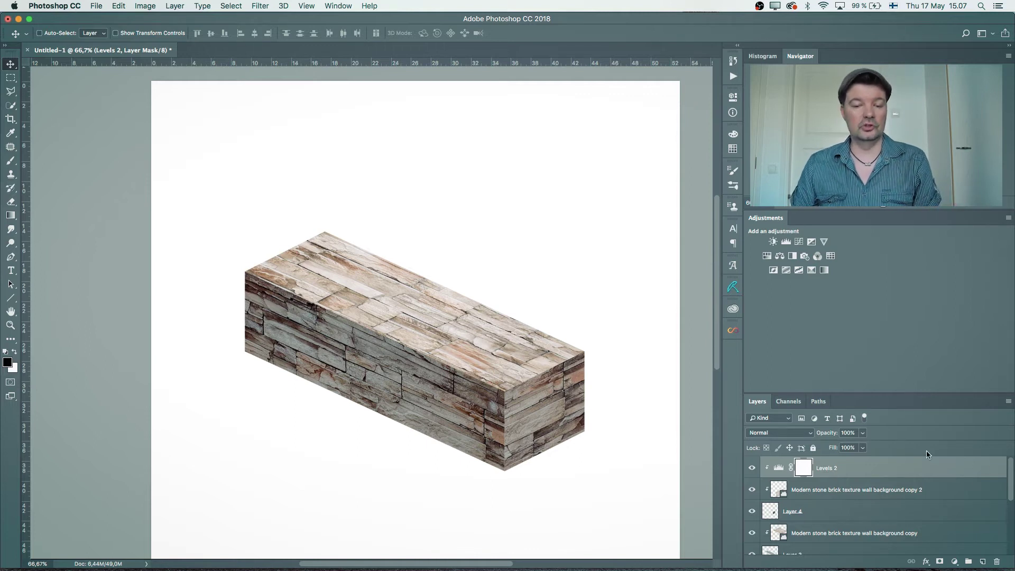
- Enlarge the layer list and group all box layers from Layer 2 up to the Levels 2 adjustment
{"action": "left_click", "coordinate": [10, 325]}
{"action": "left_click_drag", "start_coordinate": [262, 297], "coordinate": [293, 276]}
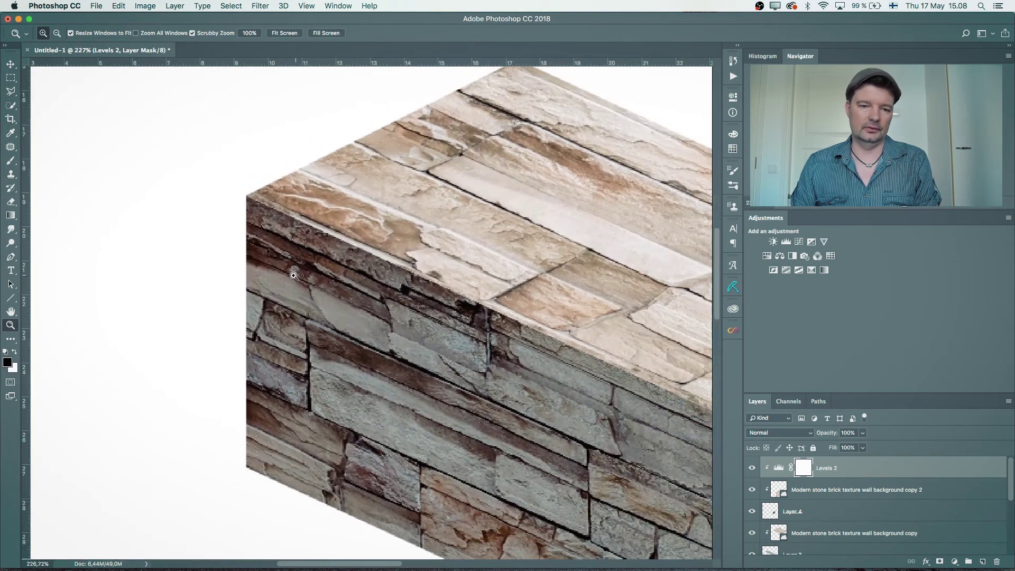
{"action": "left_click_drag", "start_coordinate": [486, 387], "coordinate": [266, 347]}
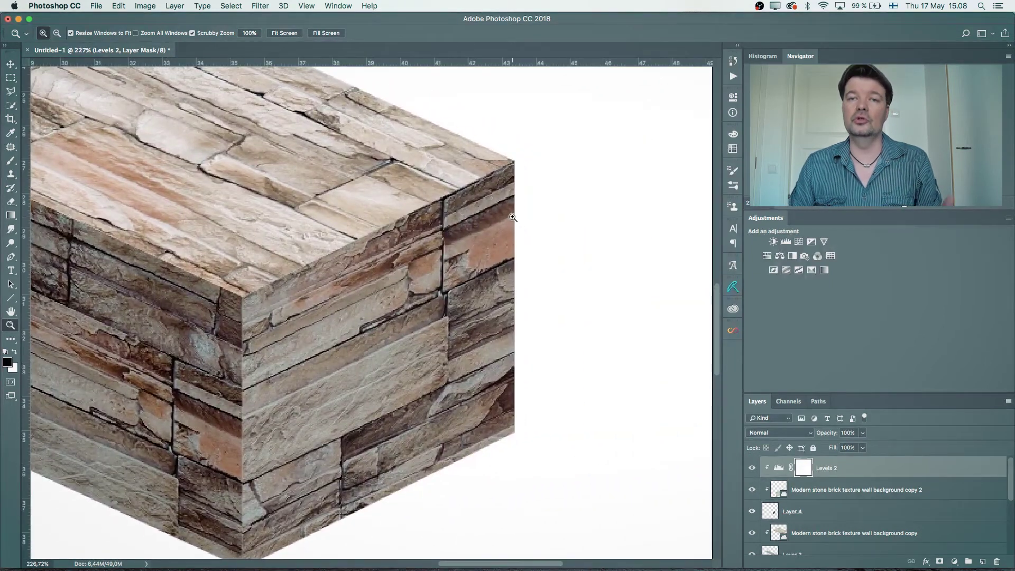
{"action": "scroll", "coordinate": [370, 233], "scroll_direction": "up", "scroll_amount": 6}
{"action": "scroll", "coordinate": [370, 233], "scroll_direction": "left", "scroll_amount": 10}
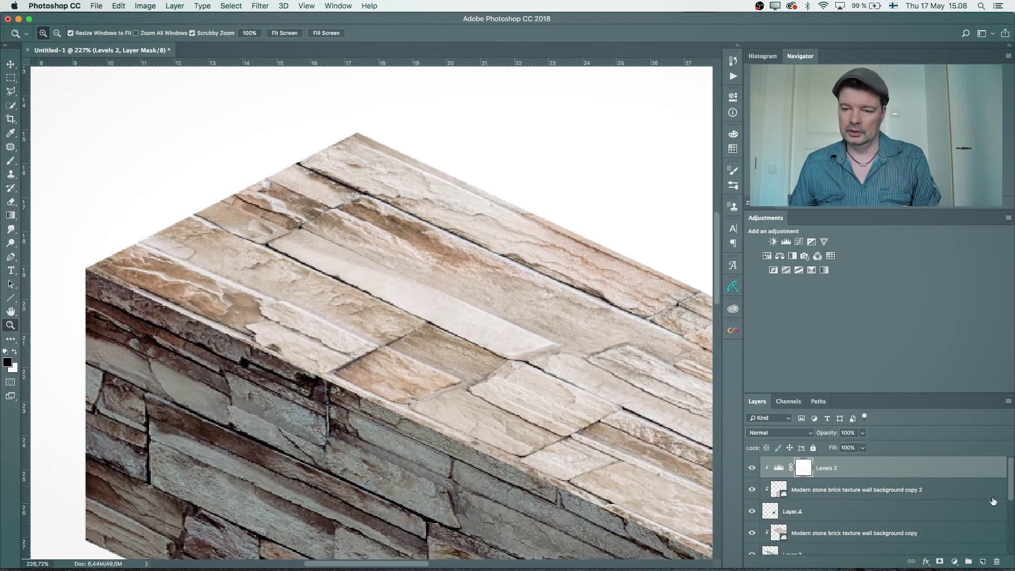
{"action": "left_click_drag", "start_coordinate": [1006, 485], "coordinate": [1012, 549]}
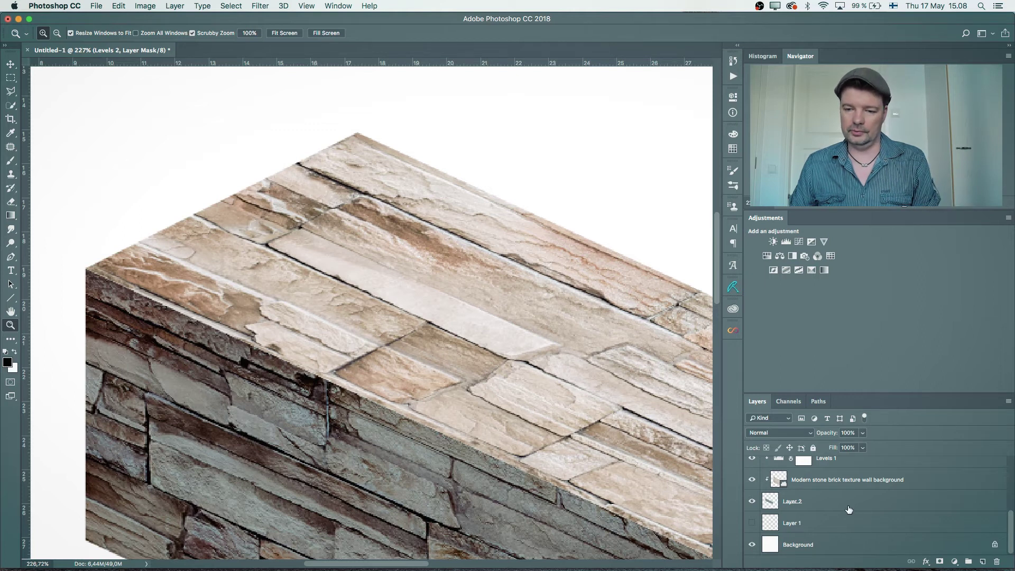
{"action": "left_click", "coordinate": [899, 508]}
{"action": "scroll", "coordinate": [1003, 541], "scroll_direction": "up", "scroll_amount": 5}
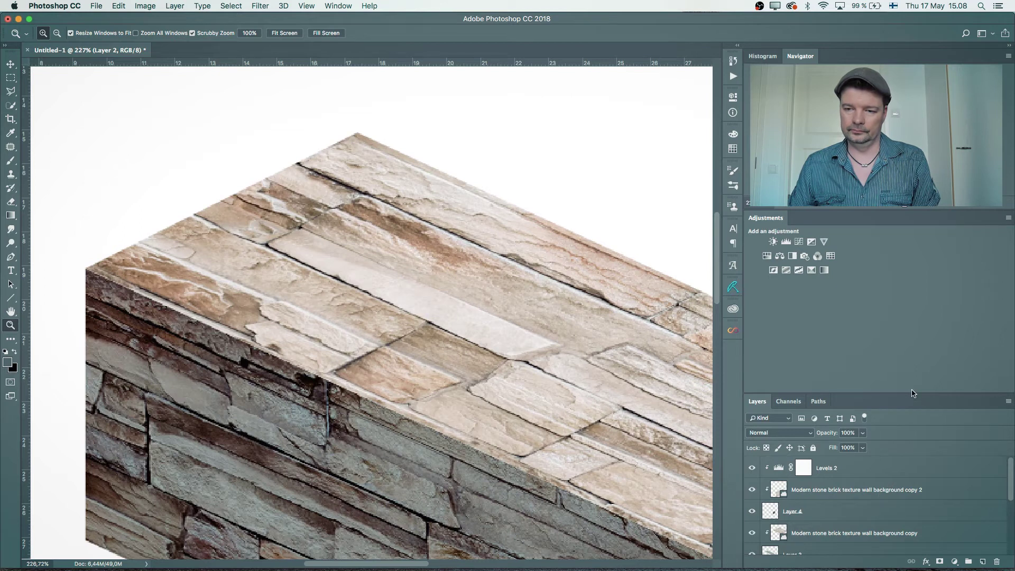
{"action": "left_click_drag", "start_coordinate": [913, 394], "coordinate": [907, 252]}
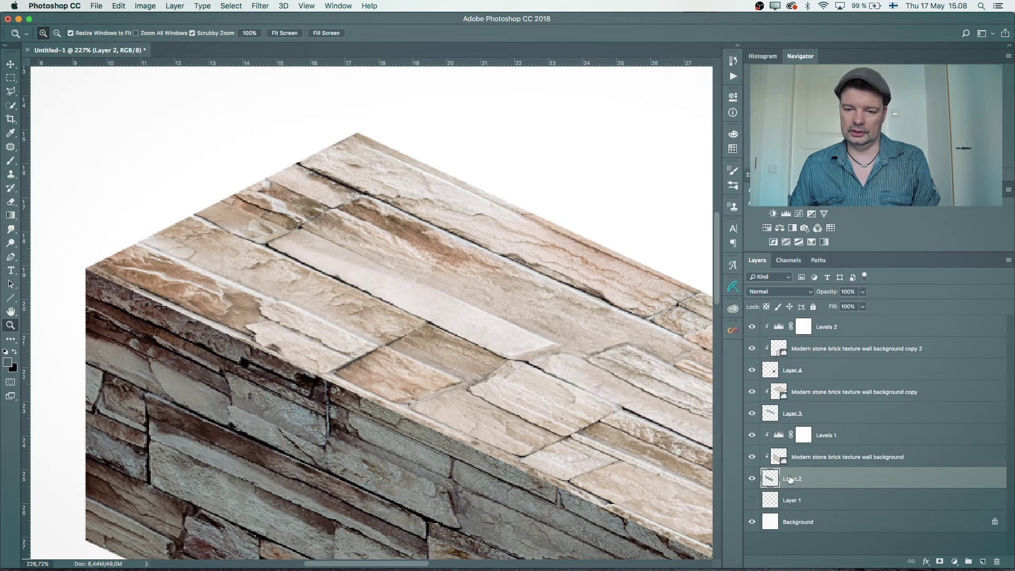
{"action": "left_click", "coordinate": [849, 329], "text": "shift"}
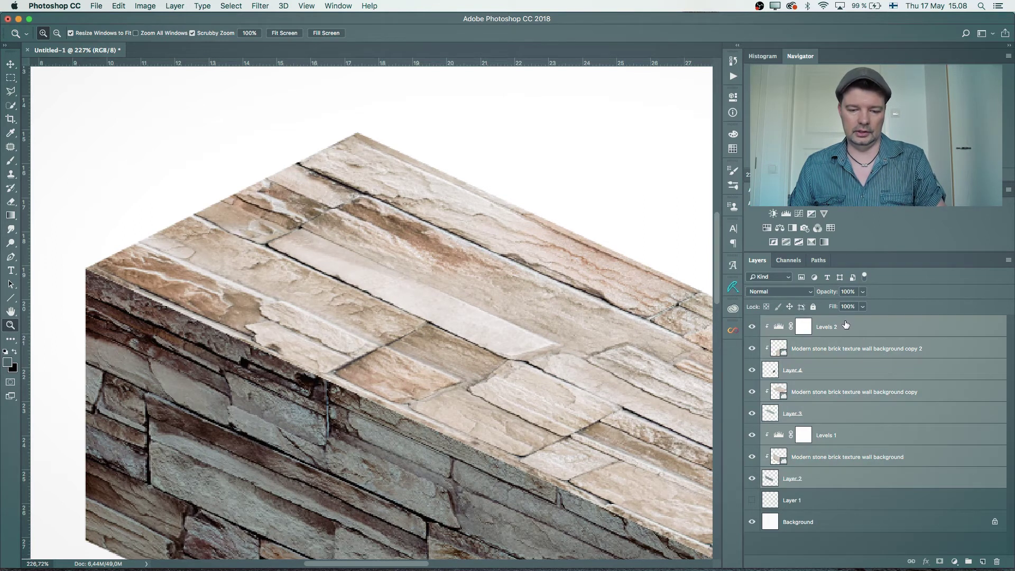
{"action": "key", "text": "super+g"}
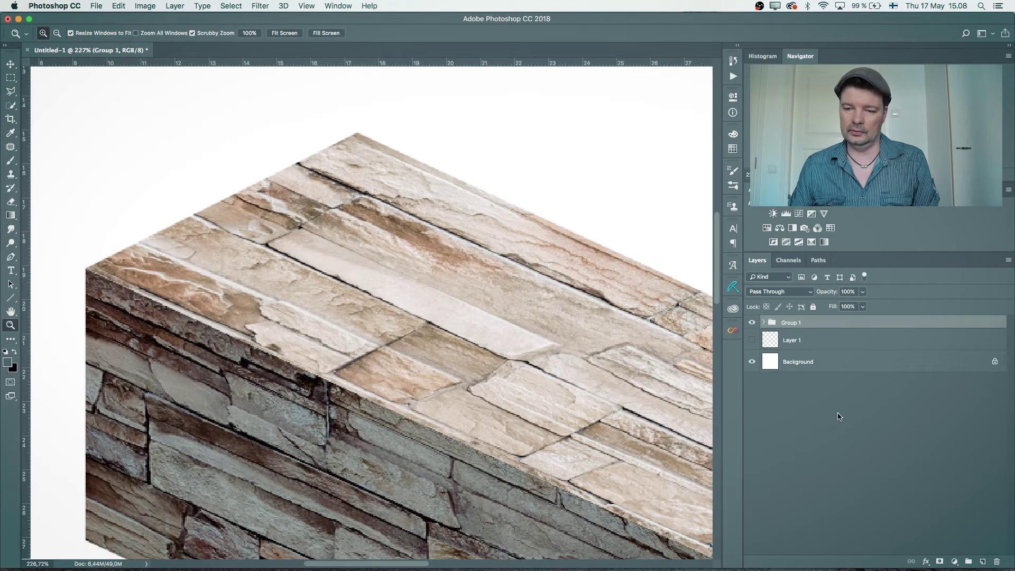
- Add a white layer mask to the box group and check the mask on its own
{"action": "left_click", "coordinate": [940, 561]}
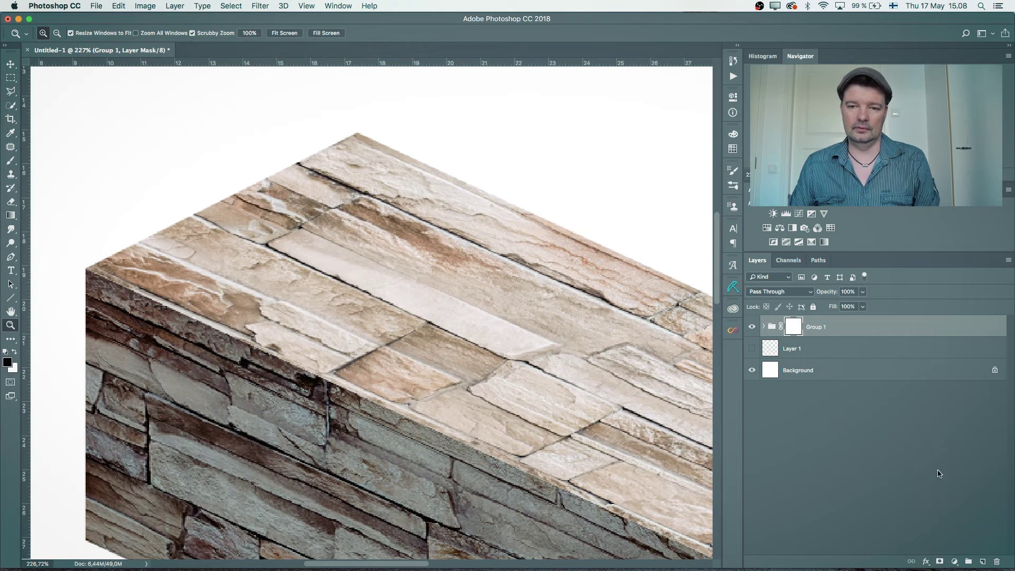
{"action": "left_click", "coordinate": [790, 327], "text": "alt"}
{"action": "left_click", "coordinate": [789, 328], "text": "alt"}
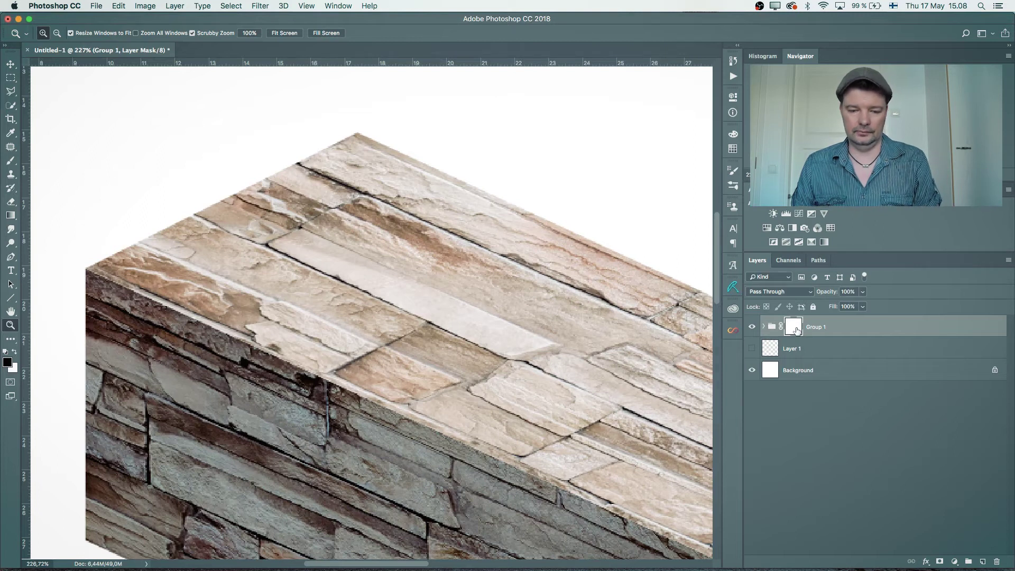
- Set up a hard 6 px brush with 100% hardness and 100% flow for painting on the box group's mask
{"action": "key", "text": "b"}
{"action": "key", "text": "bracketleft"}
{"action": "key", "text": "bracketleft"}
{"action": "key", "text": "bracketleft"}
{"action": "key", "text": "bracketleft"}
{"action": "key", "text": "bracketleft"}
{"action": "key", "text": "bracketleft"}
{"action": "key", "text": "bracketleft"}
{"action": "key", "text": "bracketleft"}
{"action": "key", "text": "bracketleft"}
{"action": "key", "text": "bracketleft"}
{"action": "key", "text": "bracketleft"}
{"action": "key", "text": "bracketleft"}
{"action": "key", "text": "bracketleft"}
{"action": "key", "text": "bracketleft"}
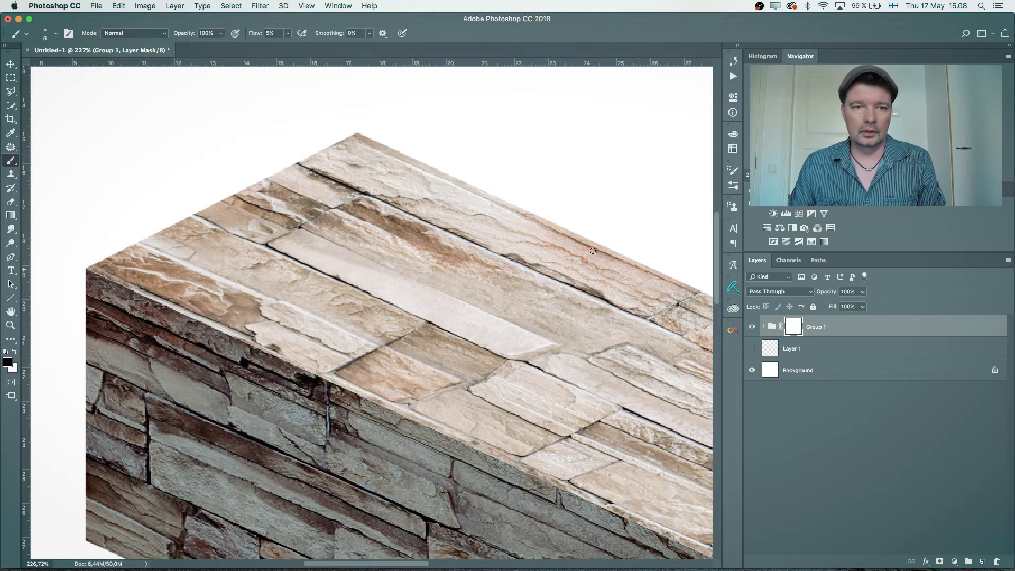
{"action": "key", "text": "shift+0"}
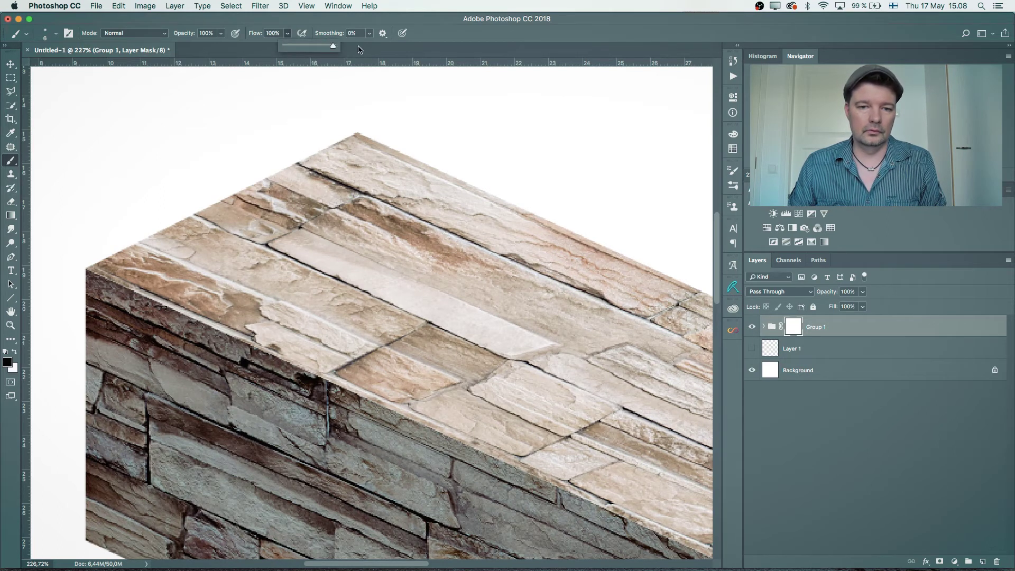
{"action": "right_click", "coordinate": [429, 230]}
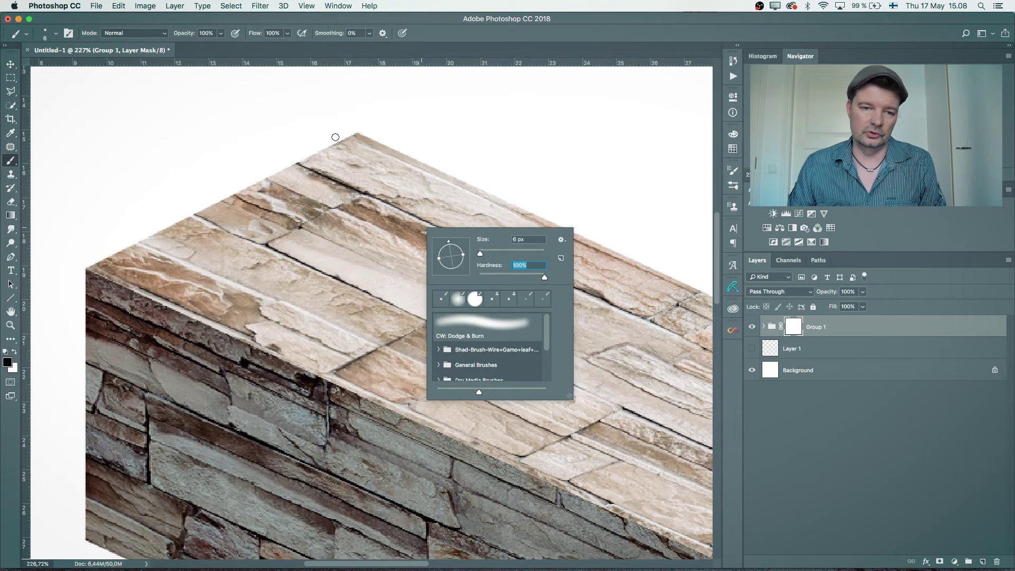
{"action": "key", "text": "Return"}
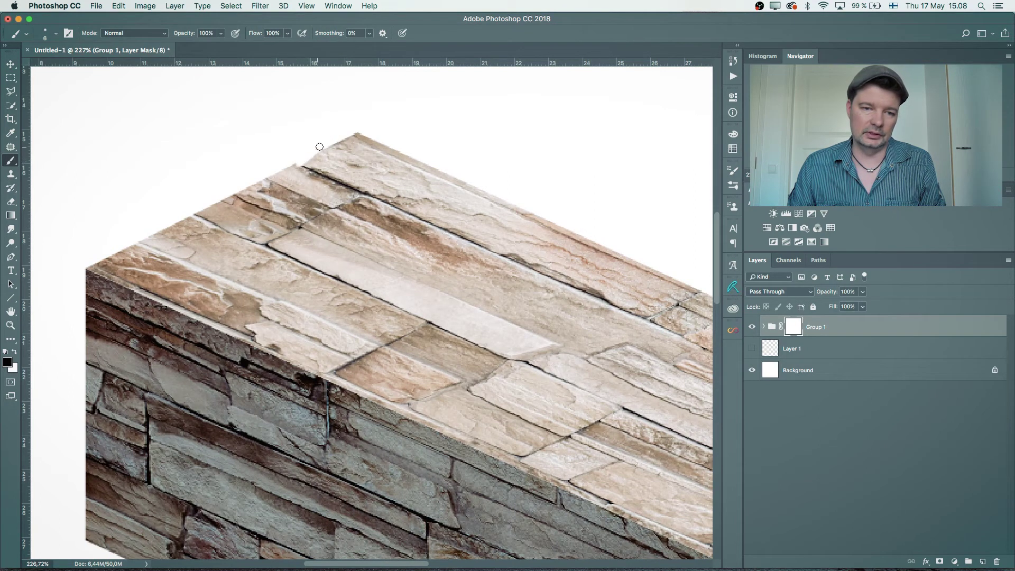
- Paint black on the mask to roughen the top face's short back edge and, with a 4 px brush, the long side's outer vertical edge
{"action": "left_click_drag", "start_coordinate": [348, 133], "coordinate": [367, 130]}
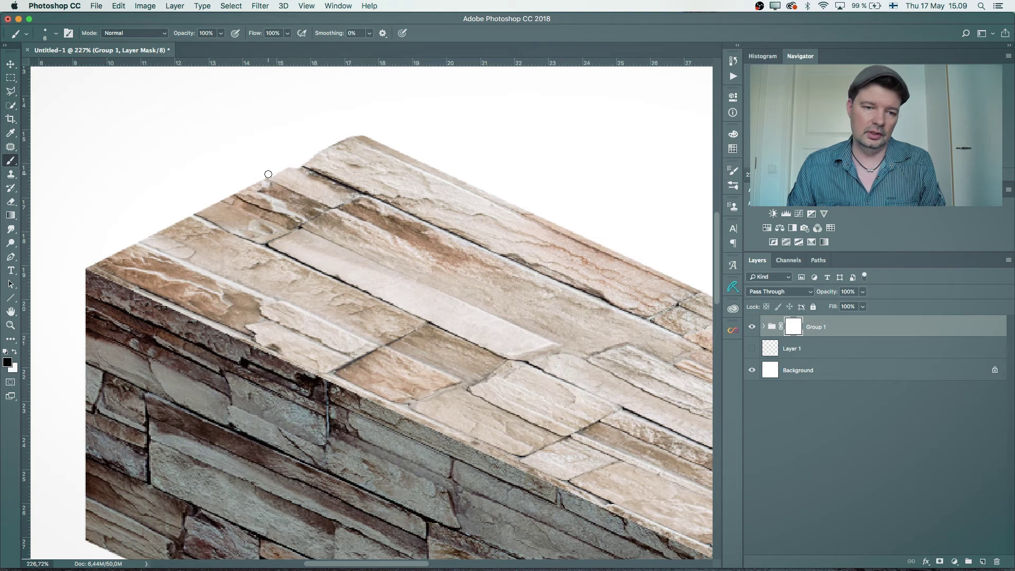
{"action": "left_click_drag", "start_coordinate": [243, 189], "coordinate": [81, 278]}
{"action": "scroll", "coordinate": [218, 253], "scroll_direction": "left", "scroll_amount": 5}
{"action": "scroll", "coordinate": [218, 253], "scroll_direction": "down", "scroll_amount": 3}
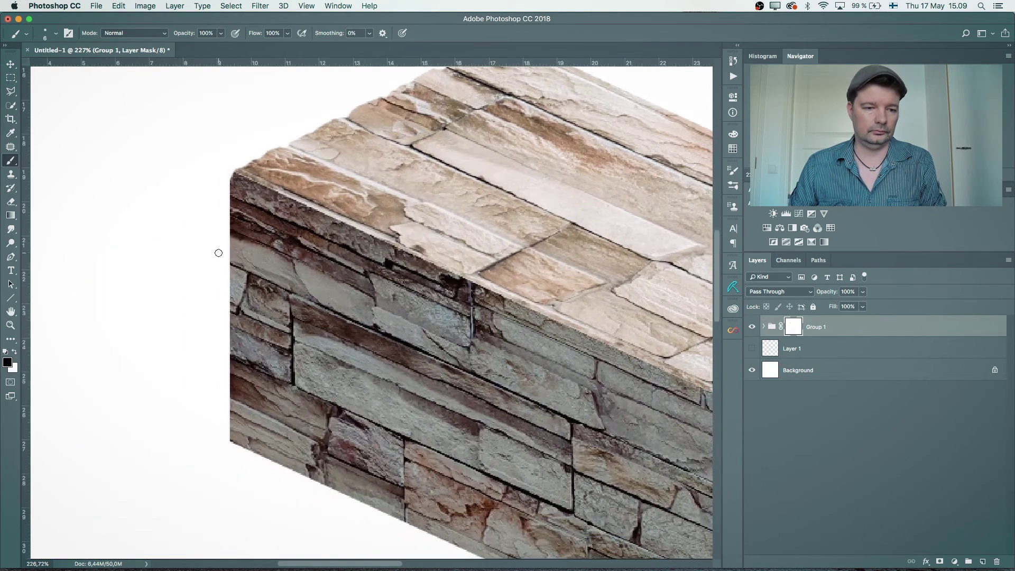
{"action": "key", "text": "z"}
{"action": "mouse_move", "coordinate": [231, 209]}
{"action": "left_mouse_down"}
{"action": "mouse_move", "coordinate": [280, 208]}
{"action": "mouse_move", "coordinate": [258, 208]}
{"action": "left_mouse_up"}
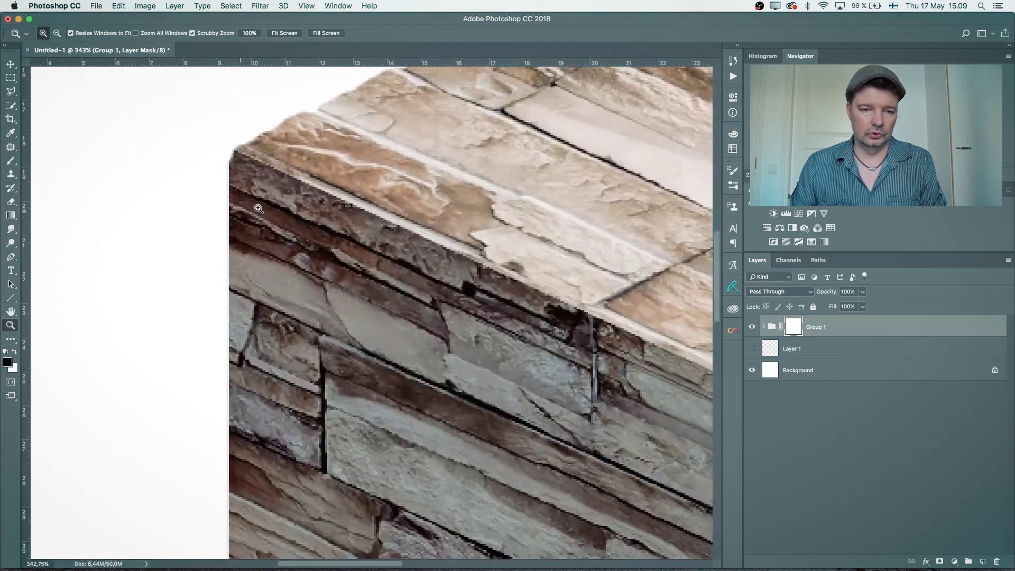
{"action": "key", "text": "b"}
{"action": "key", "text": "bracketleft"}
{"action": "mouse_move", "coordinate": [224, 151]}
{"action": "left_mouse_down"}
{"action": "mouse_move", "coordinate": [234, 357]}
{"action": "mouse_move", "coordinate": [224, 359]}
{"action": "mouse_move", "coordinate": [281, 359]}
{"action": "mouse_move", "coordinate": [267, 212]}
{"action": "mouse_move", "coordinate": [227, 208]}
{"action": "mouse_move", "coordinate": [233, 415]}
{"action": "left_mouse_up"}
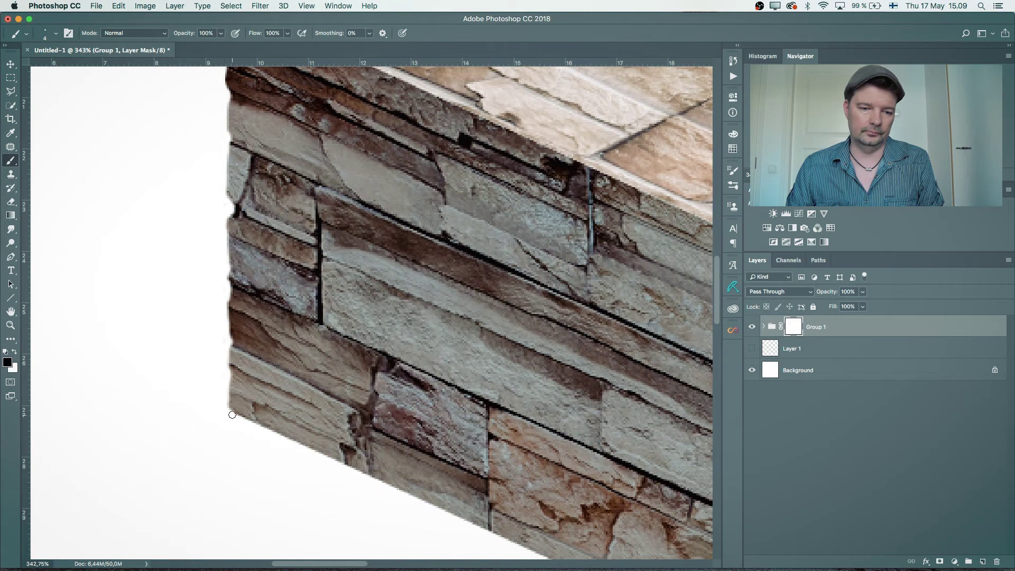
- Chip the outer half of the long side face's lower edge at the stone joints by painting black on the mask
{"action": "mouse_move", "coordinate": [317, 460]}
{"action": "left_mouse_down"}
{"action": "mouse_move", "coordinate": [302, 324]}
{"action": "mouse_move", "coordinate": [311, 333]}
{"action": "left_mouse_up"}
{"action": "scroll", "coordinate": [386, 357], "scroll_direction": "right", "scroll_amount": 3}
{"action": "scroll", "coordinate": [387, 357], "scroll_direction": "down", "scroll_amount": 2}
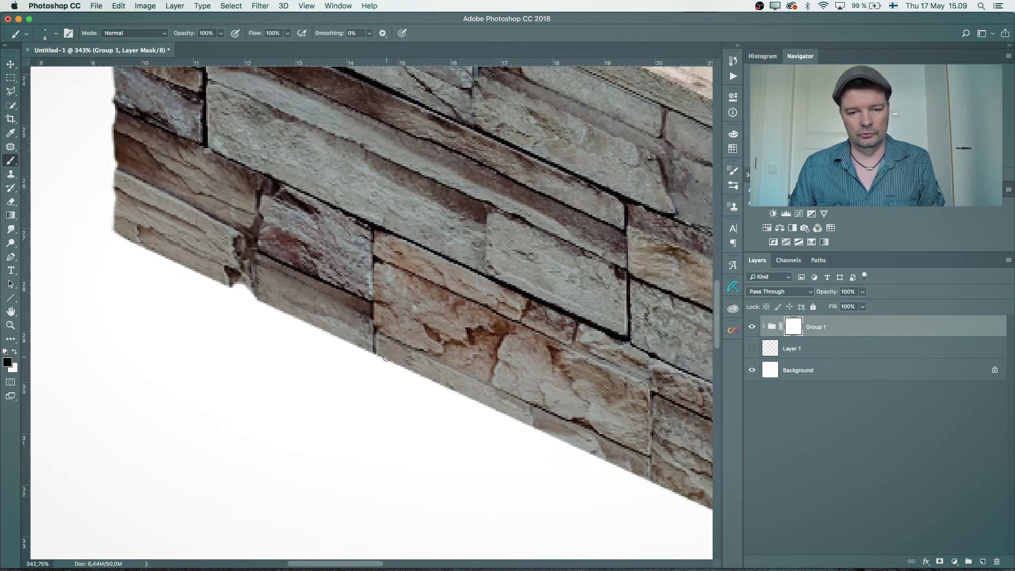
{"action": "left_click_drag", "start_coordinate": [372, 352], "coordinate": [398, 371]}
{"action": "scroll", "coordinate": [480, 414], "scroll_direction": "right", "scroll_amount": 6}
{"action": "scroll", "coordinate": [481, 414], "scroll_direction": "down", "scroll_amount": 4}
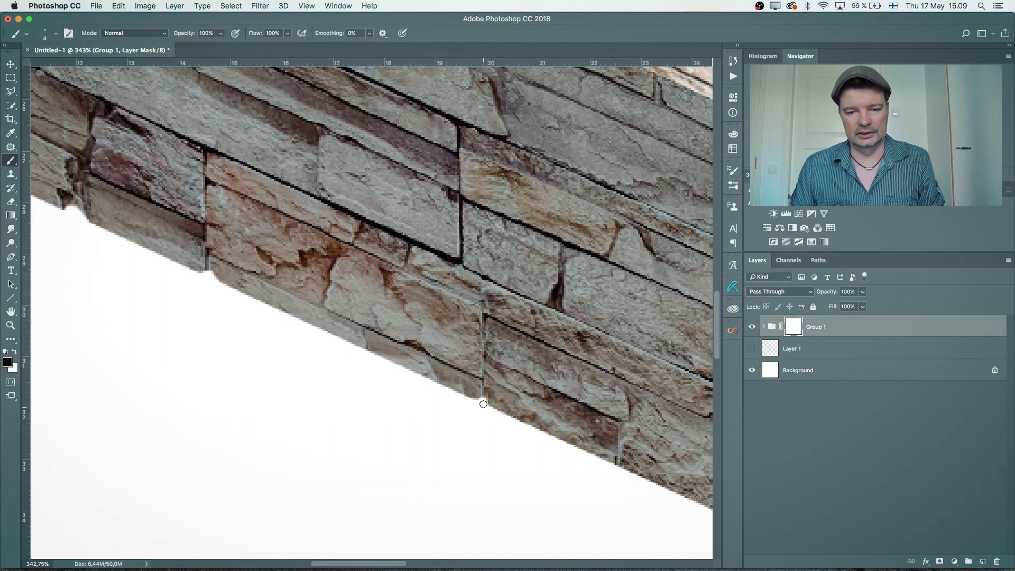
{"action": "scroll", "coordinate": [503, 428], "scroll_direction": "right", "scroll_amount": 5}
{"action": "scroll", "coordinate": [504, 427], "scroll_direction": "down", "scroll_amount": 4}
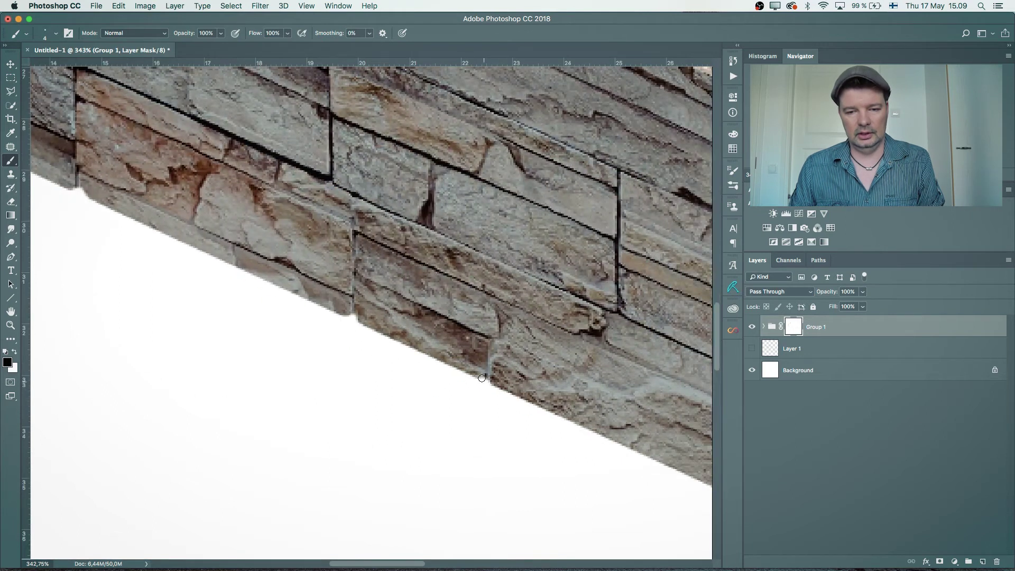
- Roughen the rest of the long side's lower edge up to the front and round off the bottom front corner
{"action": "scroll", "coordinate": [442, 378], "scroll_direction": "right", "scroll_amount": 4}
{"action": "scroll", "coordinate": [442, 378], "scroll_direction": "down", "scroll_amount": 3}
{"action": "mouse_move", "coordinate": [383, 320]}
{"action": "left_mouse_down"}
{"action": "mouse_move", "coordinate": [502, 381]}
{"action": "mouse_move", "coordinate": [582, 400]}
{"action": "left_mouse_up"}
{"action": "scroll", "coordinate": [422, 343], "scroll_direction": "right", "scroll_amount": 6}
{"action": "scroll", "coordinate": [422, 344], "scroll_direction": "down", "scroll_amount": 3}
{"action": "left_click_drag", "start_coordinate": [420, 332], "coordinate": [559, 396]}
{"action": "scroll", "coordinate": [566, 414], "scroll_direction": "right", "scroll_amount": 6}
{"action": "scroll", "coordinate": [565, 414], "scroll_direction": "down", "scroll_amount": 3}
{"action": "mouse_move", "coordinate": [422, 327]}
{"action": "left_mouse_down"}
{"action": "mouse_move", "coordinate": [503, 359]}
{"action": "mouse_move", "coordinate": [453, 350]}
{"action": "mouse_move", "coordinate": [448, 337]}
{"action": "mouse_move", "coordinate": [517, 354]}
{"action": "mouse_move", "coordinate": [462, 332]}
{"action": "left_mouse_up"}
{"action": "scroll", "coordinate": [454, 349], "scroll_direction": "right", "scroll_amount": 4}
{"action": "scroll", "coordinate": [453, 350], "scroll_direction": "down", "scroll_amount": 2}
{"action": "scroll", "coordinate": [434, 344], "scroll_direction": "right", "scroll_amount": 4}
{"action": "scroll", "coordinate": [434, 344], "scroll_direction": "down", "scroll_amount": 1}
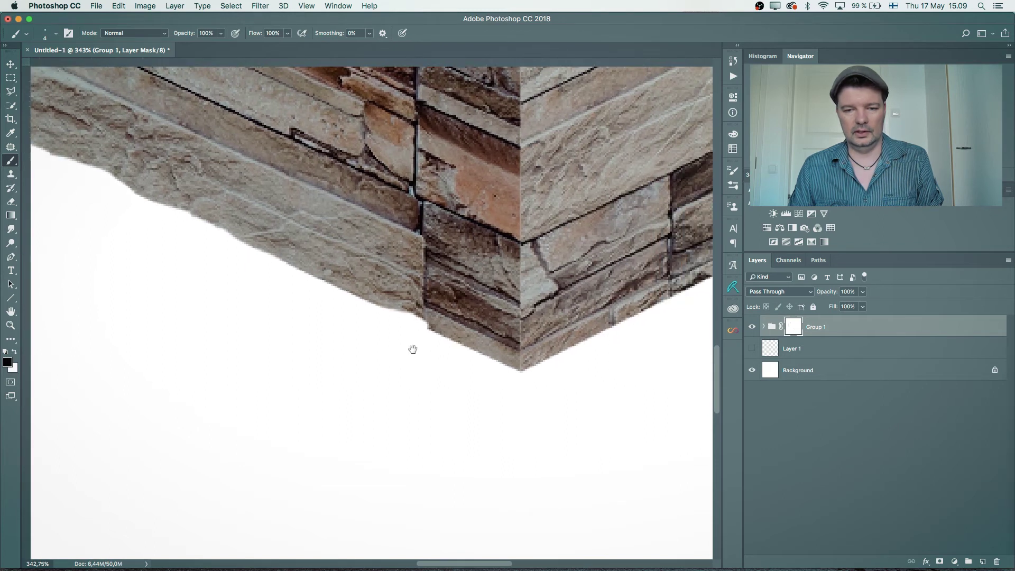
{"action": "left_click_drag", "start_coordinate": [485, 365], "coordinate": [526, 367]}
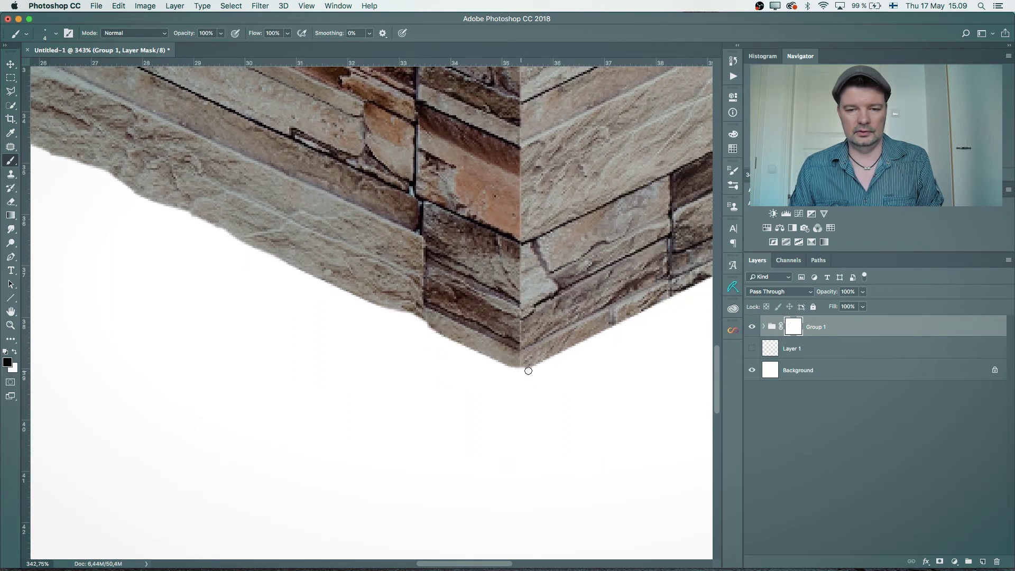
- Roughen the short side face's lower edge from the front corner to its outer end on the group mask
{"action": "scroll", "coordinate": [465, 315], "scroll_direction": "right", "scroll_amount": 6}
{"action": "scroll", "coordinate": [466, 314], "scroll_direction": "down", "scroll_amount": 1}
{"action": "mouse_move", "coordinate": [470, 305]}
{"action": "left_mouse_down"}
{"action": "mouse_move", "coordinate": [564, 254]}
{"action": "mouse_move", "coordinate": [550, 224]}
{"action": "mouse_move", "coordinate": [647, 181]}
{"action": "mouse_move", "coordinate": [643, 136]}
{"action": "mouse_move", "coordinate": [634, 159]}
{"action": "left_mouse_up"}
- Roughen the short side face's outer vertical edge from the bottom up to the top corner on the mask
{"action": "scroll", "coordinate": [500, 276], "scroll_direction": "right", "scroll_amount": 5}
{"action": "scroll", "coordinate": [500, 276], "scroll_direction": "up", "scroll_amount": 1}
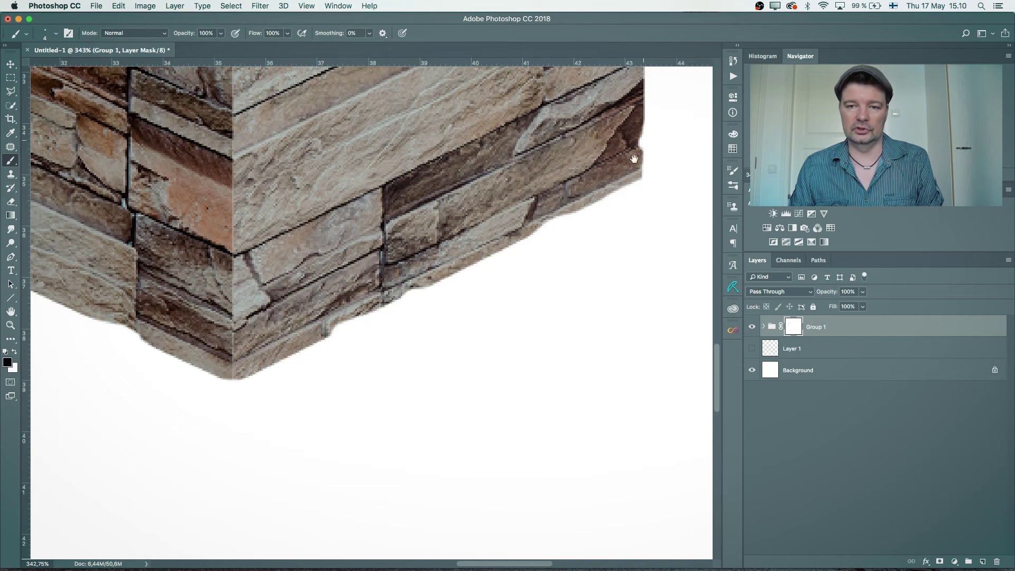
{"action": "scroll", "coordinate": [538, 290], "scroll_direction": "up", "scroll_amount": 5}
{"action": "scroll", "coordinate": [537, 290], "scroll_direction": "right", "scroll_amount": 3}
{"action": "mouse_move", "coordinate": [537, 290]}
{"action": "left_mouse_down"}
{"action": "mouse_move", "coordinate": [546, 297]}
{"action": "mouse_move", "coordinate": [542, 116]}
{"action": "left_mouse_up"}
{"action": "scroll", "coordinate": [543, 116], "scroll_direction": "up", "scroll_amount": 5}
{"action": "scroll", "coordinate": [542, 117], "scroll_direction": "right", "scroll_amount": 1}
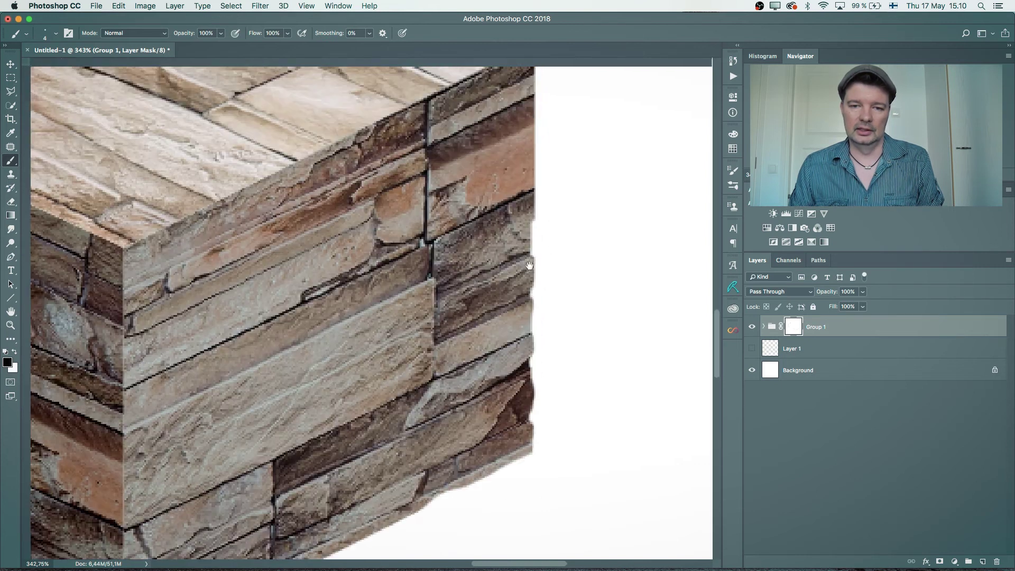
{"action": "left_click_drag", "start_coordinate": [534, 261], "coordinate": [533, 173]}
{"action": "scroll", "coordinate": [535, 198], "scroll_direction": "up", "scroll_amount": 3}
{"action": "mouse_move", "coordinate": [529, 209]}
{"action": "left_mouse_down"}
{"action": "mouse_move", "coordinate": [530, 150]}
{"action": "mouse_move", "coordinate": [518, 142]}
{"action": "left_mouse_up"}
- Roughen the top face's long back edge along its whole length by painting black on the group mask
{"action": "scroll", "coordinate": [536, 218], "scroll_direction": "up", "scroll_amount": 5}
{"action": "scroll", "coordinate": [537, 219], "scroll_direction": "left", "scroll_amount": 2}
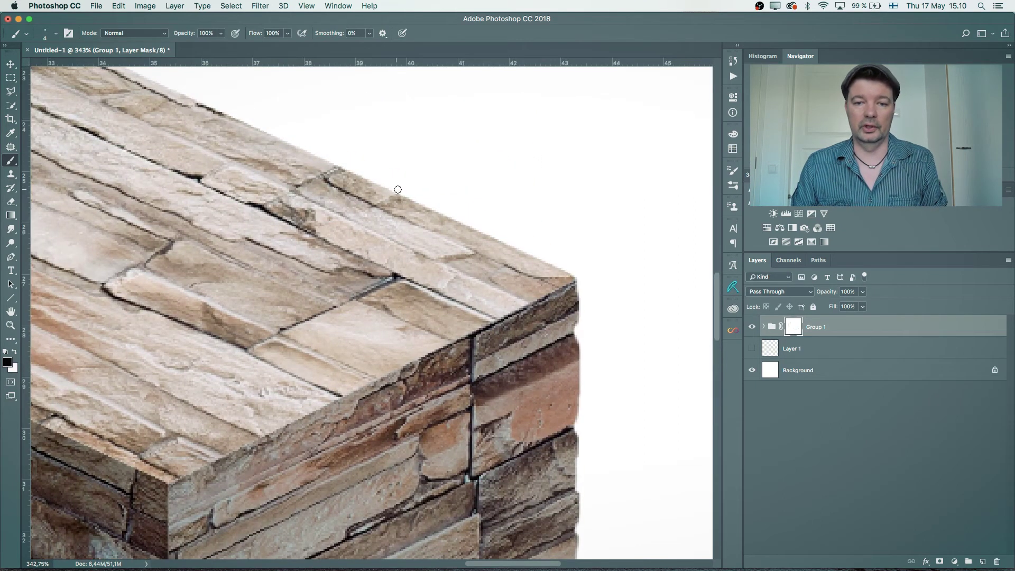
{"action": "mouse_move", "coordinate": [528, 245]}
{"action": "left_mouse_down"}
{"action": "mouse_move", "coordinate": [336, 168]}
{"action": "mouse_move", "coordinate": [430, 173]}
{"action": "mouse_move", "coordinate": [377, 168]}
{"action": "mouse_move", "coordinate": [312, 138]}
{"action": "left_mouse_up"}
{"action": "scroll", "coordinate": [312, 138], "scroll_direction": "up", "scroll_amount": 3}
{"action": "scroll", "coordinate": [312, 139], "scroll_direction": "left", "scroll_amount": 5}
{"action": "mouse_move", "coordinate": [385, 162]}
{"action": "left_mouse_down"}
{"action": "mouse_move", "coordinate": [309, 134]}
{"action": "mouse_move", "coordinate": [414, 185]}
{"action": "left_mouse_up"}
{"action": "left_click_drag", "start_coordinate": [309, 157], "coordinate": [242, 125]}
{"action": "scroll", "coordinate": [308, 159], "scroll_direction": "up", "scroll_amount": 3}
{"action": "scroll", "coordinate": [309, 159], "scroll_direction": "left", "scroll_amount": 5}
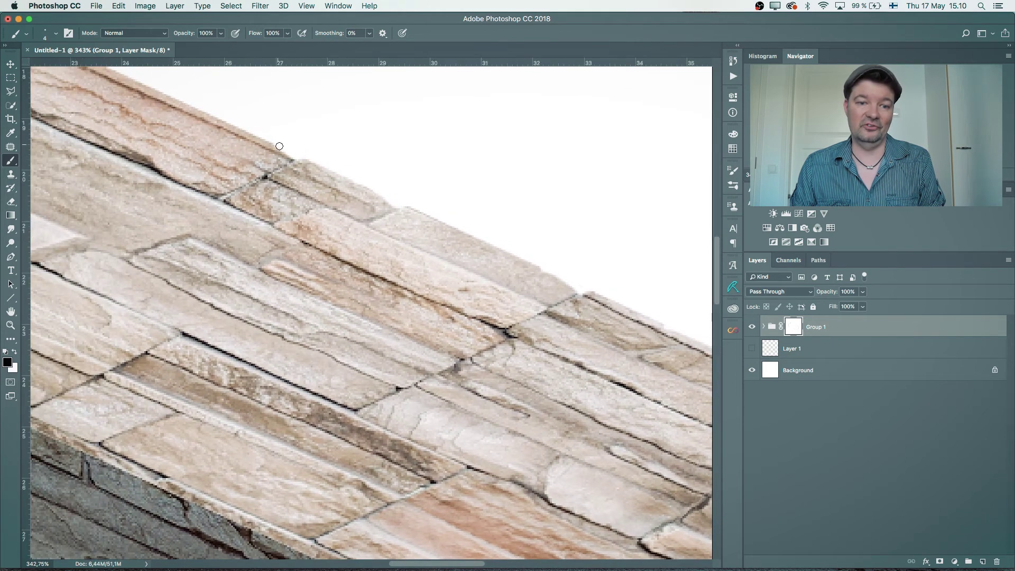
{"action": "scroll", "coordinate": [322, 163], "scroll_direction": "up", "scroll_amount": 3}
{"action": "scroll", "coordinate": [322, 163], "scroll_direction": "left", "scroll_amount": 5}
{"action": "mouse_move", "coordinate": [369, 200]}
{"action": "left_mouse_down"}
{"action": "mouse_move", "coordinate": [263, 150]}
{"action": "mouse_move", "coordinate": [439, 195]}
{"action": "mouse_move", "coordinate": [407, 204]}
{"action": "mouse_move", "coordinate": [286, 136]}
{"action": "mouse_move", "coordinate": [434, 190]}
{"action": "left_mouse_up"}
{"action": "mouse_move", "coordinate": [475, 218]}
{"action": "left_mouse_down"}
{"action": "mouse_move", "coordinate": [258, 124]}
{"action": "mouse_move", "coordinate": [280, 123]}
{"action": "mouse_move", "coordinate": [297, 135]}
{"action": "left_mouse_up"}
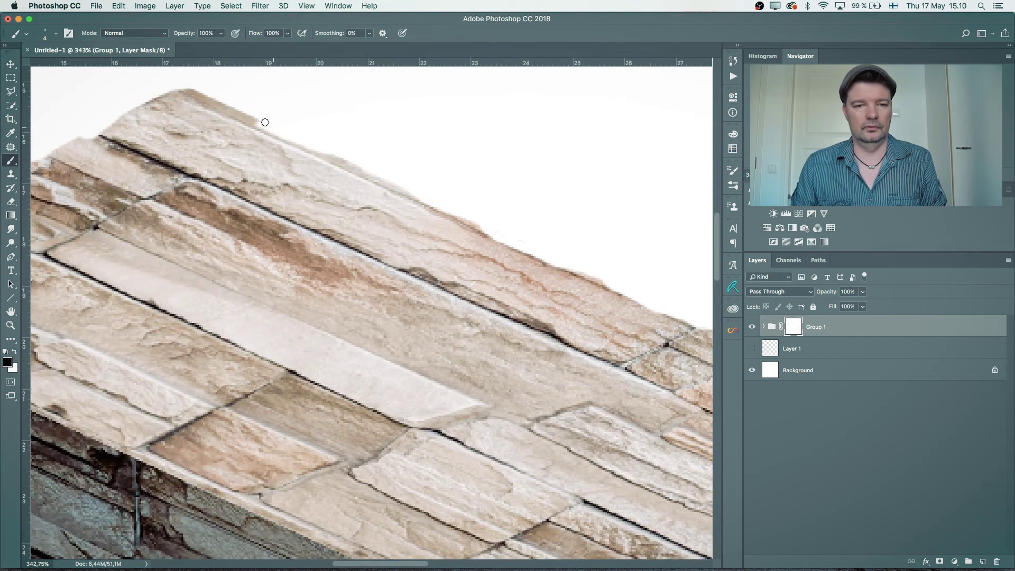
- Check the whole box's roughened outline, and examine the seam along the front vertical edge up close
{"action": "key", "text": "super+minus"}
{"action": "key", "text": "super+minus"}
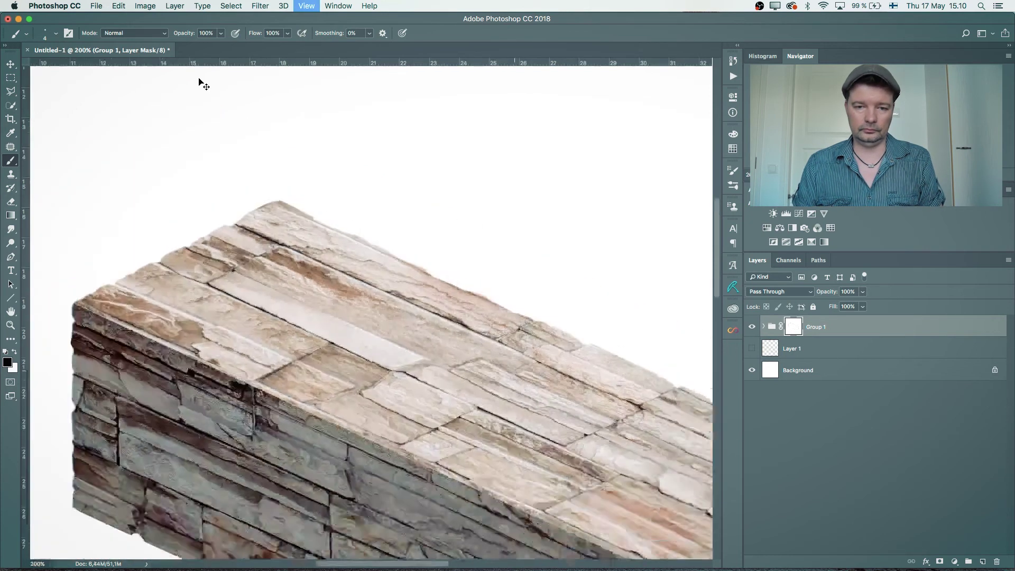
{"action": "key", "text": "super+minus"}
{"action": "scroll", "coordinate": [385, 238], "scroll_direction": "down", "scroll_amount": 3}
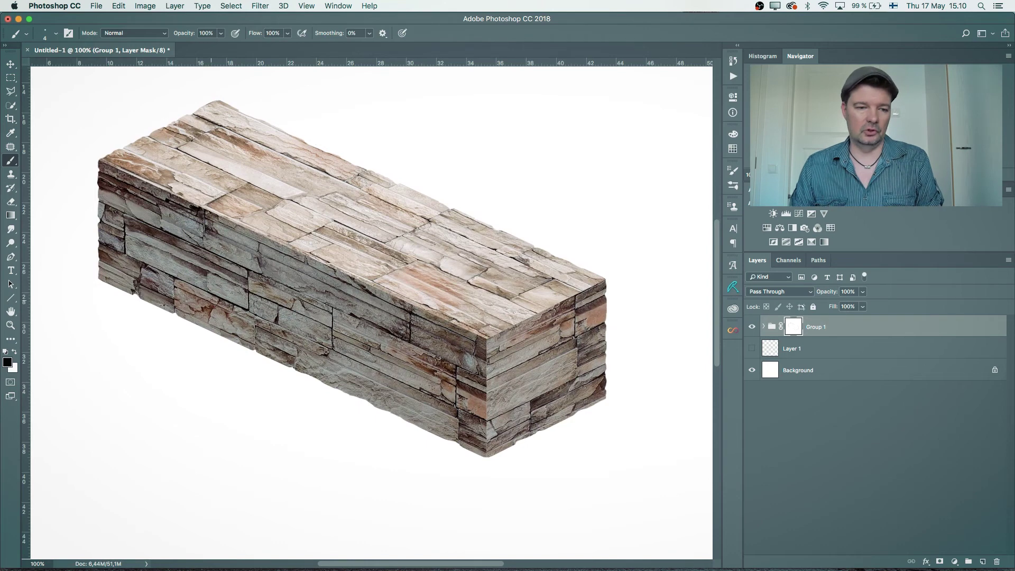
{"action": "left_click", "coordinate": [11, 326]}
{"action": "left_click_drag", "start_coordinate": [526, 362], "coordinate": [582, 362]}
{"action": "left_click_drag", "start_coordinate": [523, 417], "coordinate": [526, 269]}
{"action": "key", "text": "super+r"}
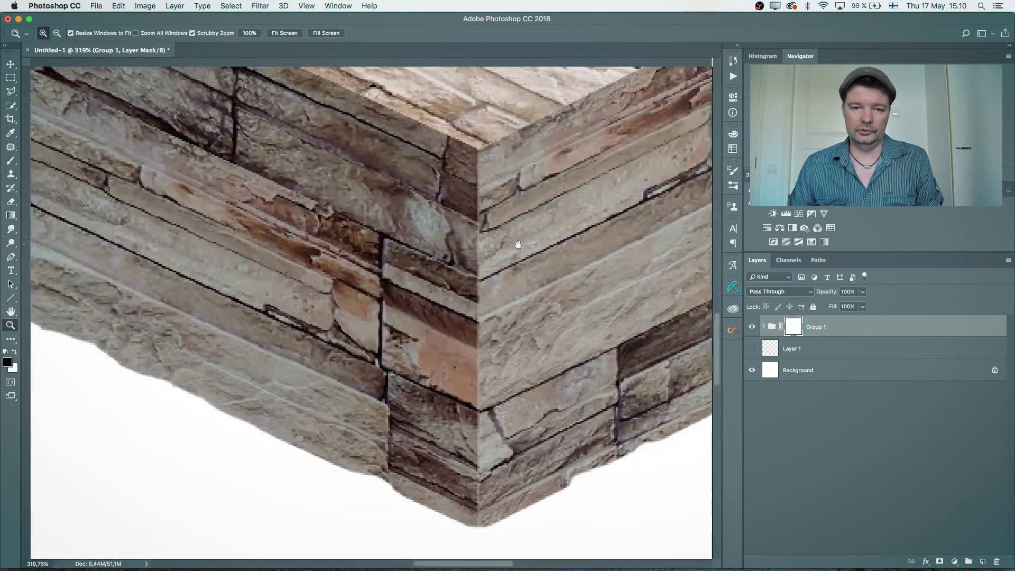
{"action": "mouse_move", "coordinate": [486, 196]}
{"action": "left_mouse_down"}
{"action": "mouse_move", "coordinate": [534, 197]}
{"action": "mouse_move", "coordinate": [497, 197]}
{"action": "left_mouse_up"}
{"action": "scroll", "coordinate": [497, 196], "scroll_direction": "right", "scroll_amount": 5}
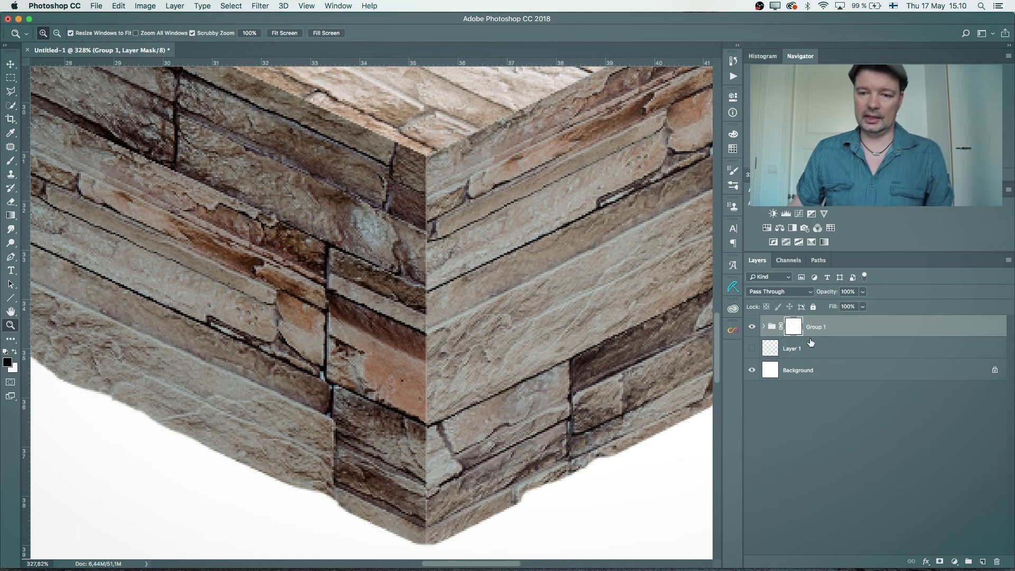
- Add an empty layer above the box group and prepare the Clone Stamp with a hard 3 px brush
{"action": "left_click", "coordinate": [983, 561]}
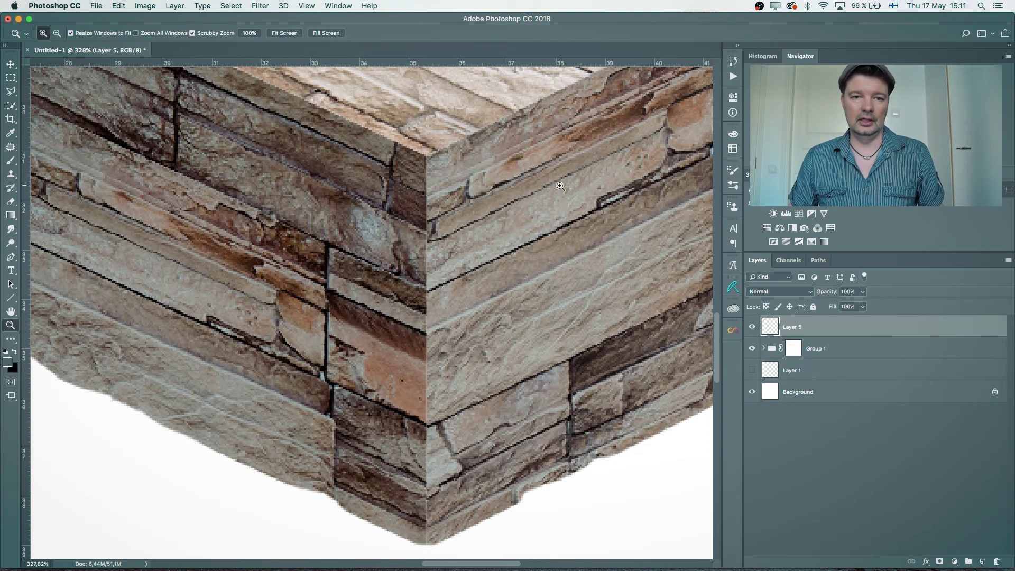
{"action": "key", "text": "s"}
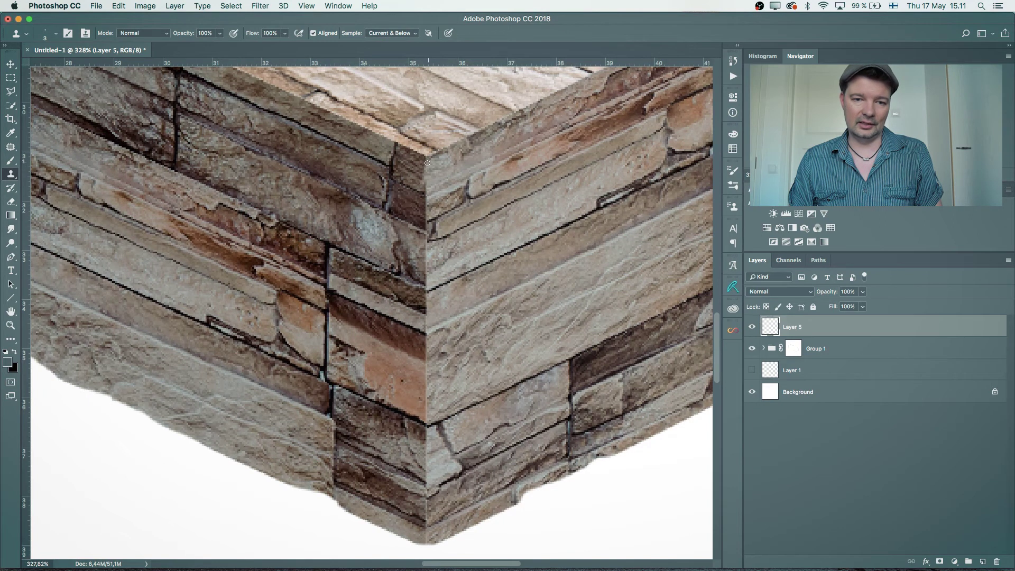
{"action": "right_click", "coordinate": [444, 208]}
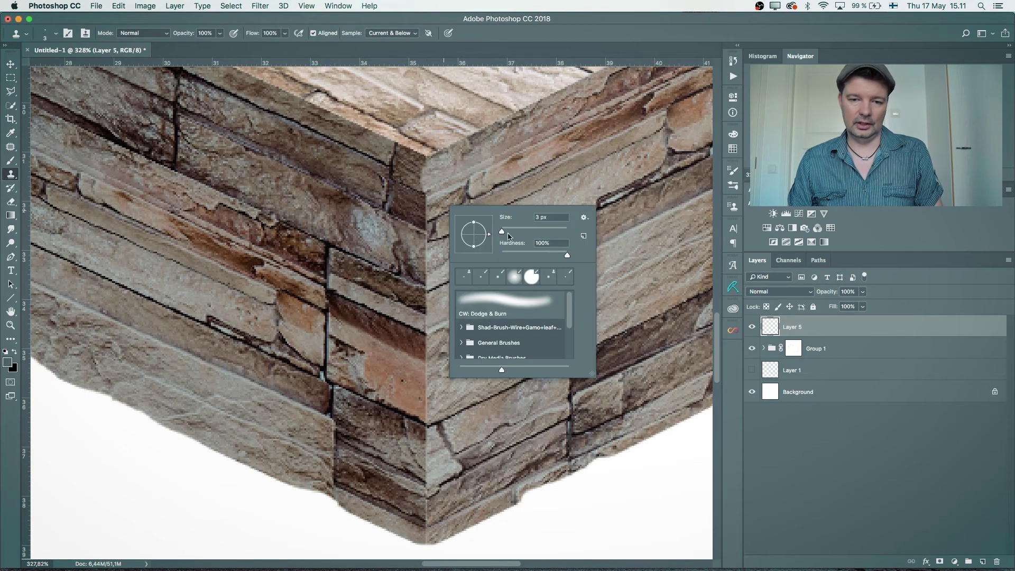
{"action": "left_click", "coordinate": [448, 173]}
- Clone stone texture over the straight front vertical seam between the two side faces, down to the bottom corner
{"action": "left_click_drag", "start_coordinate": [427, 205], "coordinate": [426, 218]}
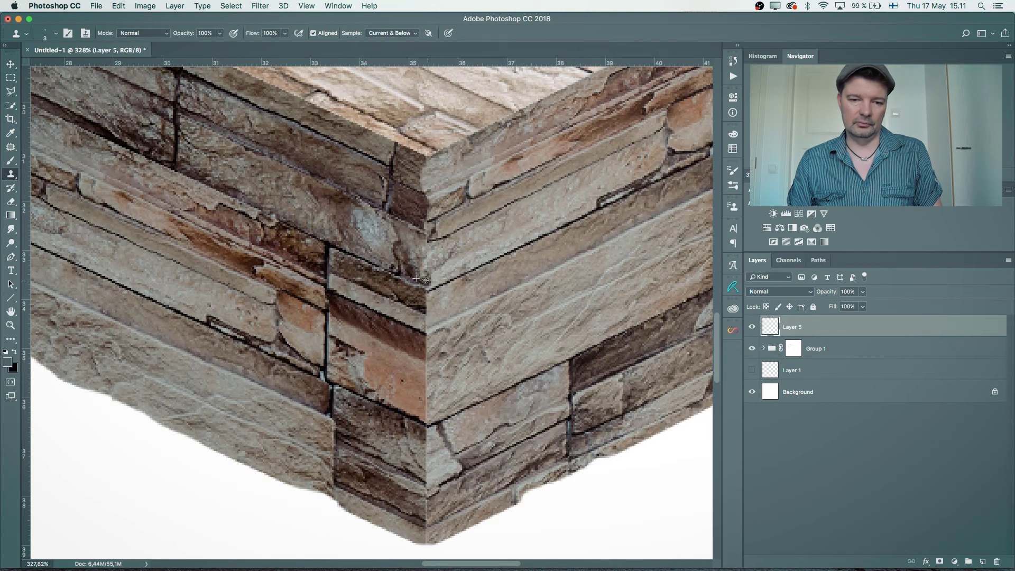
{"action": "scroll", "coordinate": [450, 203], "scroll_direction": "down", "scroll_amount": 4}
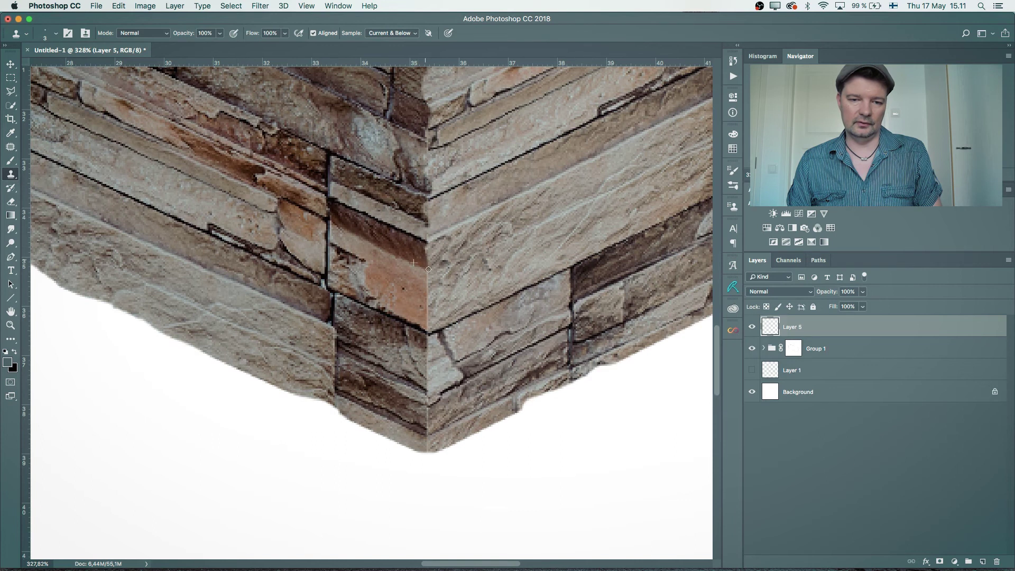
{"action": "left_click_drag", "start_coordinate": [422, 292], "coordinate": [424, 293]}
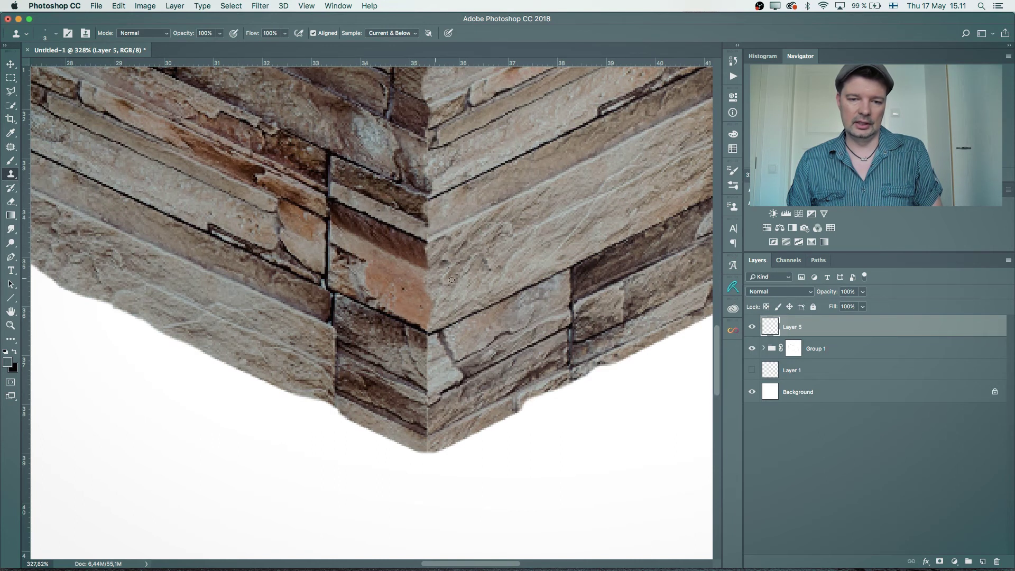
{"action": "scroll", "coordinate": [451, 280], "scroll_direction": "down", "scroll_amount": 3}
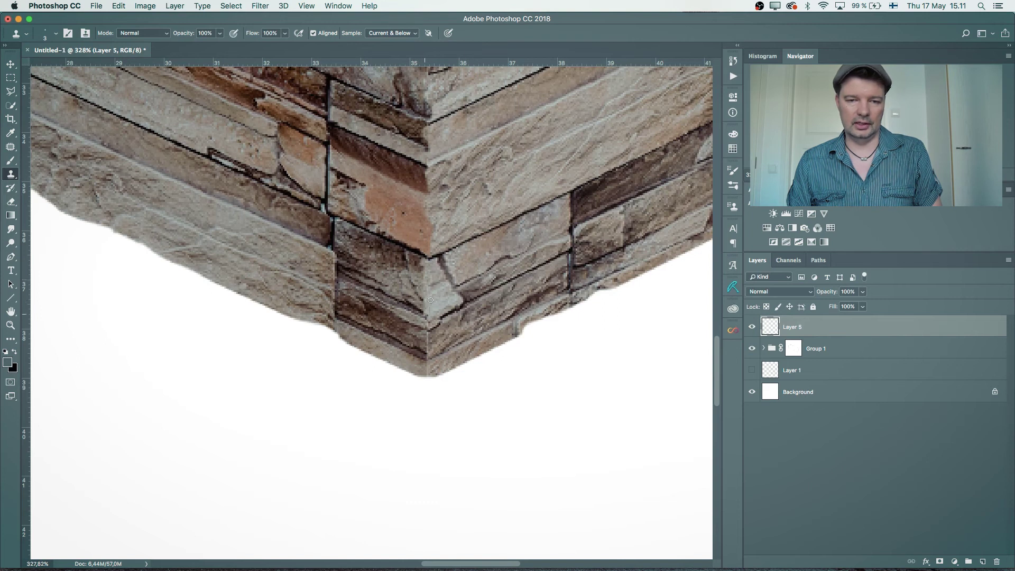
{"action": "scroll", "coordinate": [430, 300], "scroll_direction": "down", "scroll_amount": 2}
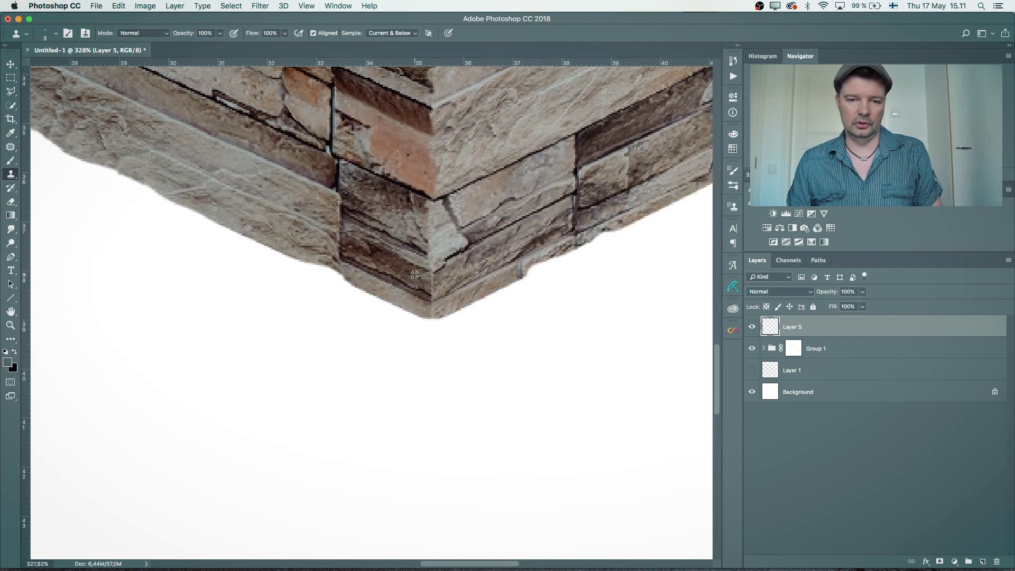
{"action": "left_click_drag", "start_coordinate": [431, 280], "coordinate": [430, 295]}
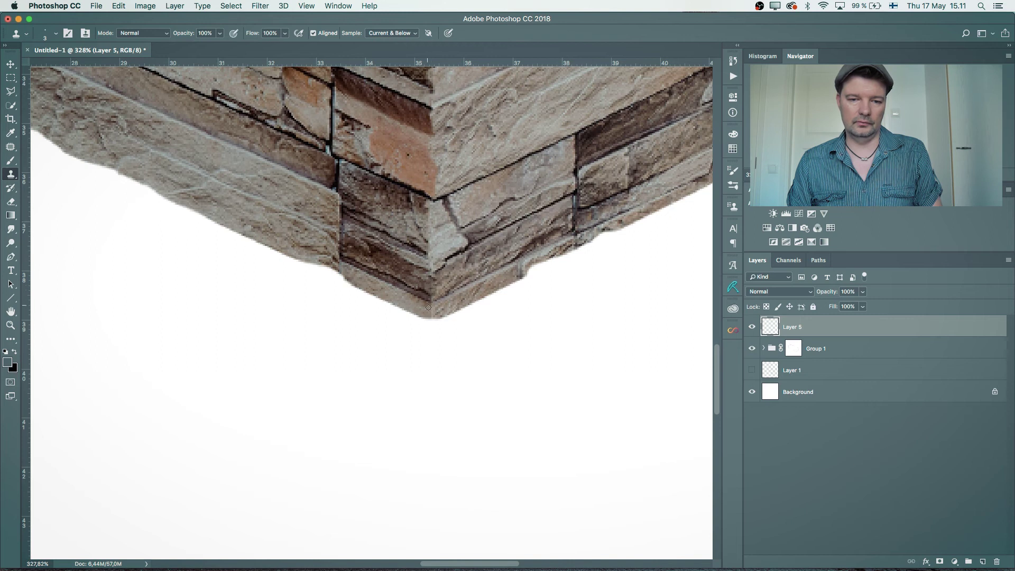
- Compare the front edge with and without the cloned layer by toggling the visibility of Layer 5
{"action": "scroll", "coordinate": [476, 290], "scroll_direction": "up", "scroll_amount": 7}
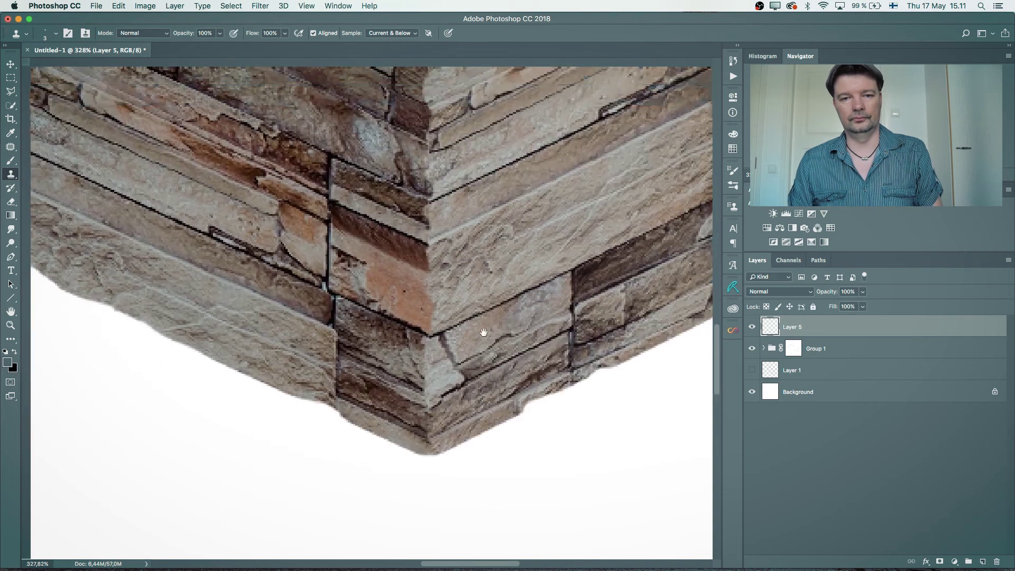
{"action": "scroll", "coordinate": [477, 290], "scroll_direction": "up", "scroll_amount": 1}
{"action": "left_click", "coordinate": [752, 326]}
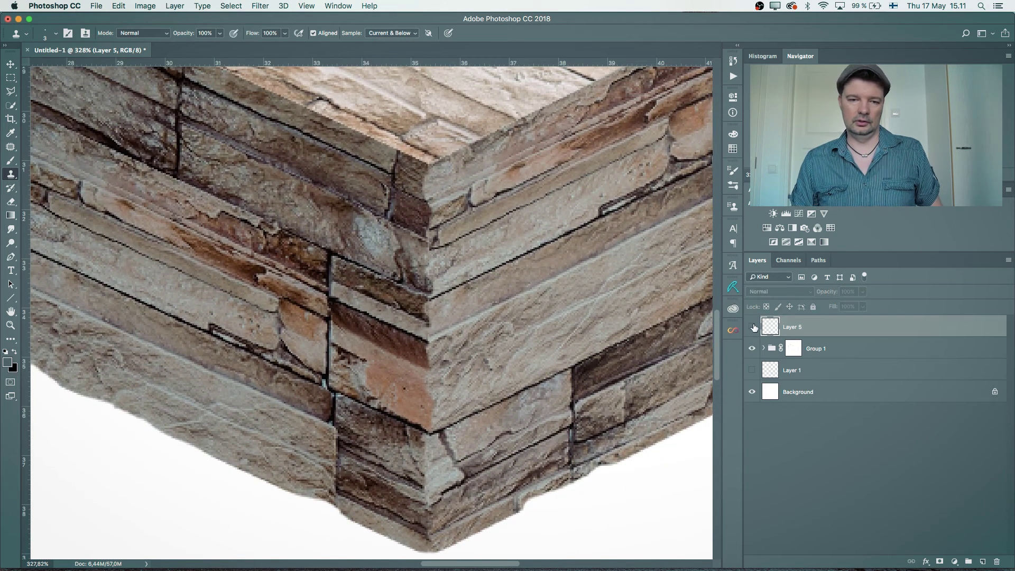
{"action": "left_click", "coordinate": [752, 327]}
{"action": "left_click", "coordinate": [752, 326]}
{"action": "left_click", "coordinate": [752, 326]}
- Clone stone texture over the straight edge between the top face and the right side face, from the front corner to the far right corner
{"action": "scroll", "coordinate": [495, 146], "scroll_direction": "up", "scroll_amount": 6}
{"action": "scroll", "coordinate": [495, 146], "scroll_direction": "right", "scroll_amount": 2}
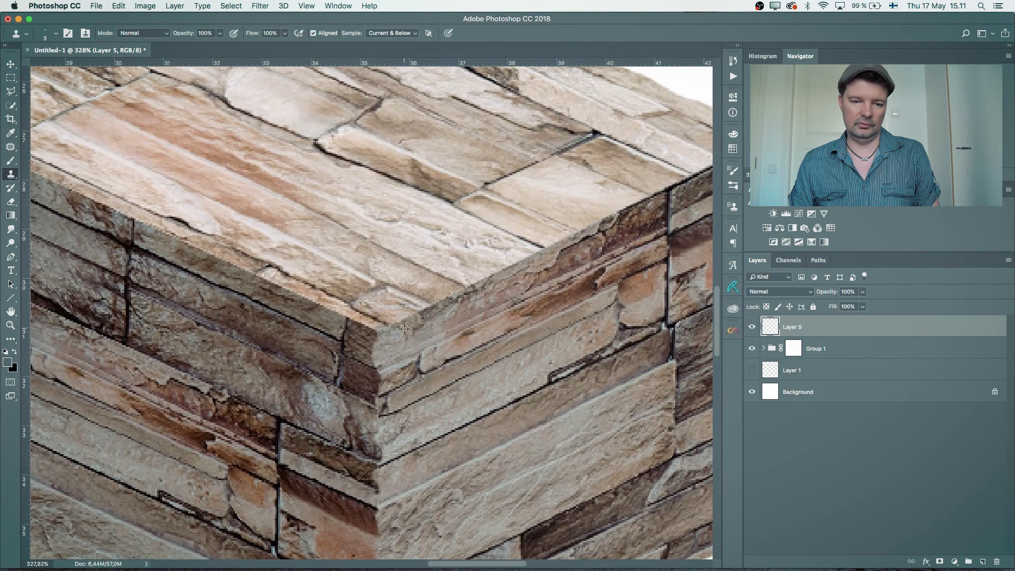
{"action": "left_click_drag", "start_coordinate": [409, 314], "coordinate": [429, 307]}
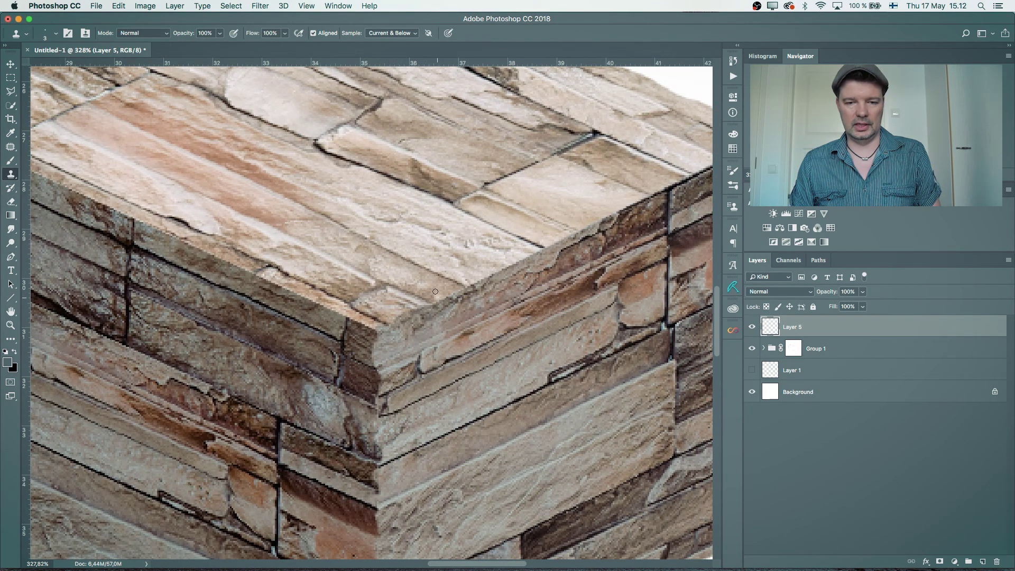
{"action": "left_click", "coordinate": [421, 283], "text": "alt"}
{"action": "left_click", "coordinate": [438, 301]}
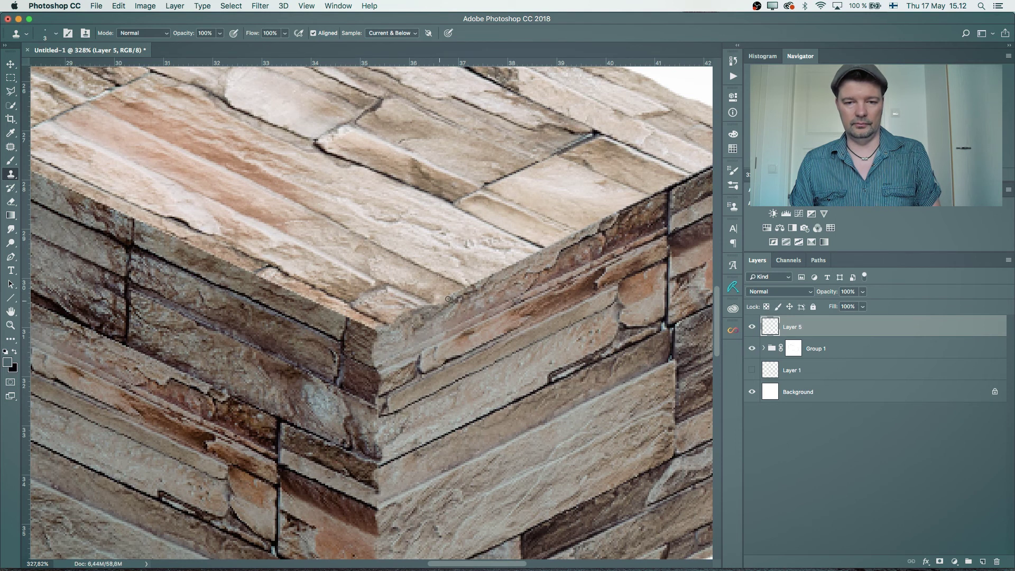
{"action": "left_click_drag", "start_coordinate": [471, 284], "coordinate": [524, 259]}
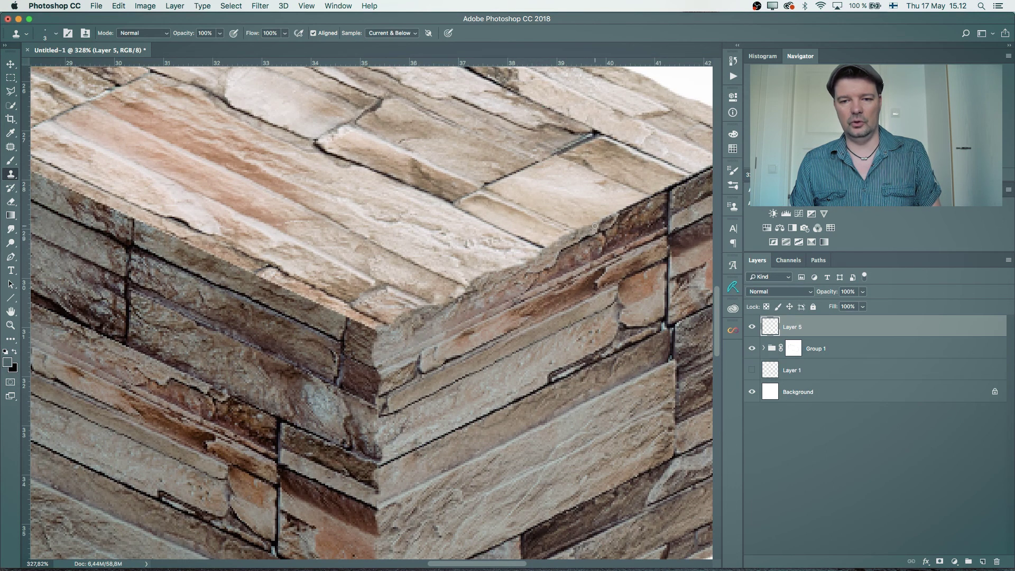
{"action": "left_click_drag", "start_coordinate": [593, 194], "coordinate": [477, 264]}
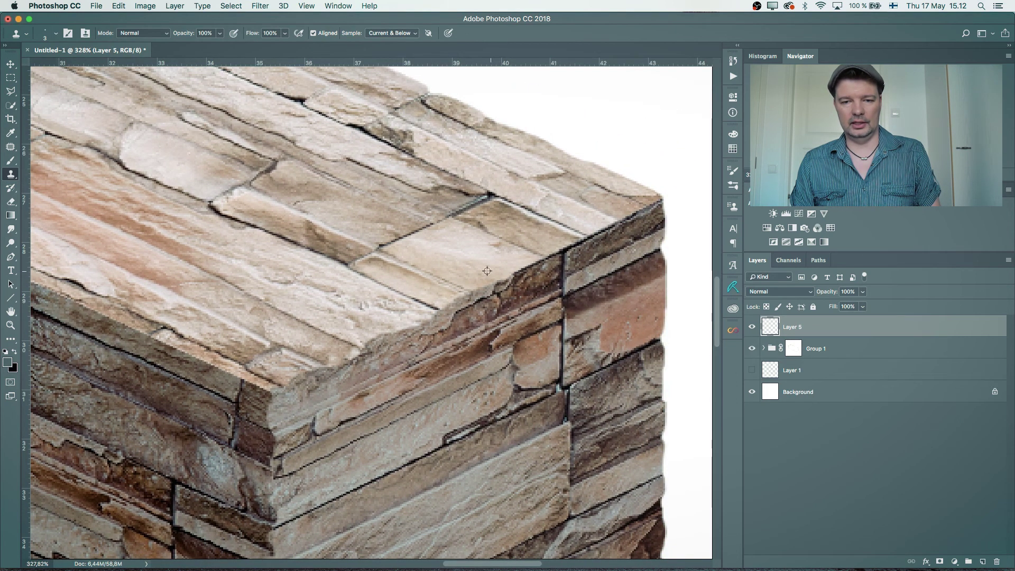
{"action": "left_click_drag", "start_coordinate": [514, 270], "coordinate": [582, 237]}
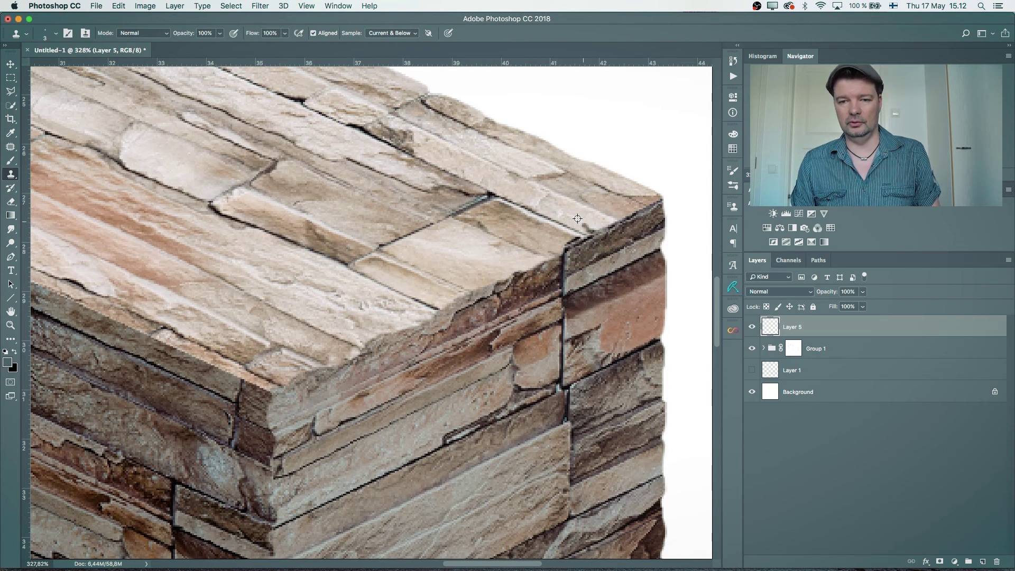
{"action": "mouse_move", "coordinate": [595, 232]}
{"action": "left_mouse_down"}
{"action": "mouse_move", "coordinate": [626, 212]}
{"action": "mouse_move", "coordinate": [635, 226]}
{"action": "mouse_move", "coordinate": [617, 221]}
{"action": "mouse_move", "coordinate": [645, 212]}
{"action": "left_mouse_up"}
- Clone stone texture over the straight edge between the top face and the left side face, starting at the front corner
{"action": "left_click_drag", "start_coordinate": [514, 362], "coordinate": [740, 251]}
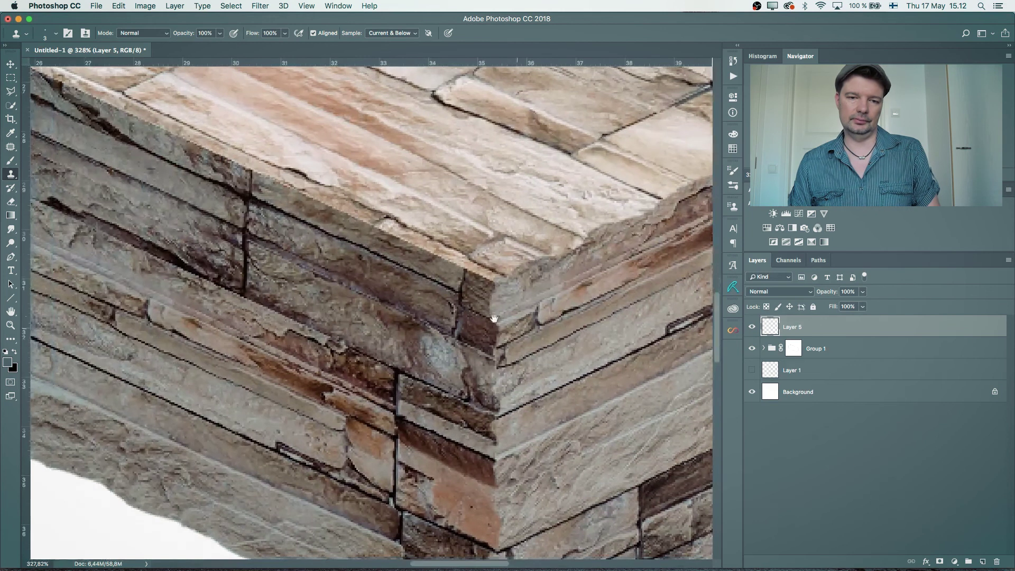
{"action": "left_click", "coordinate": [470, 273]}
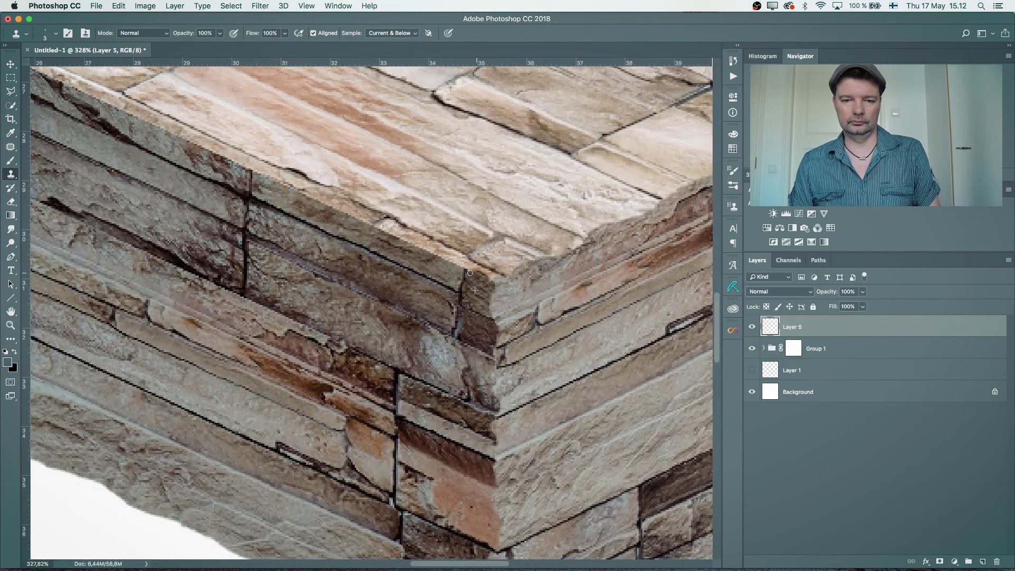
{"action": "left_click_drag", "start_coordinate": [439, 260], "coordinate": [461, 270]}
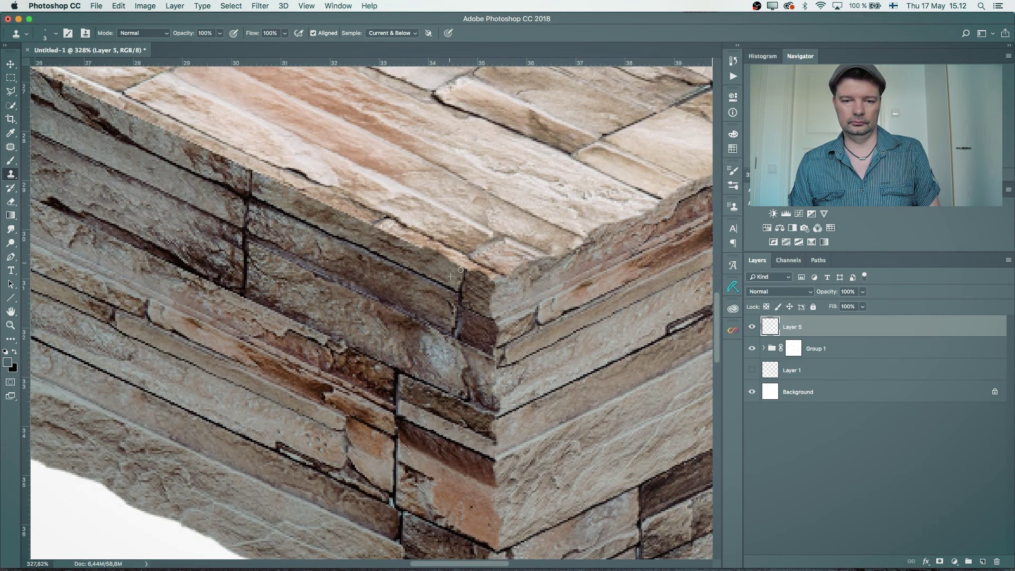
{"action": "mouse_move", "coordinate": [363, 228]}
{"action": "left_mouse_down"}
{"action": "mouse_move", "coordinate": [435, 275]}
{"action": "mouse_move", "coordinate": [356, 233]}
{"action": "mouse_move", "coordinate": [418, 290]}
{"action": "mouse_move", "coordinate": [395, 278]}
{"action": "left_mouse_up"}
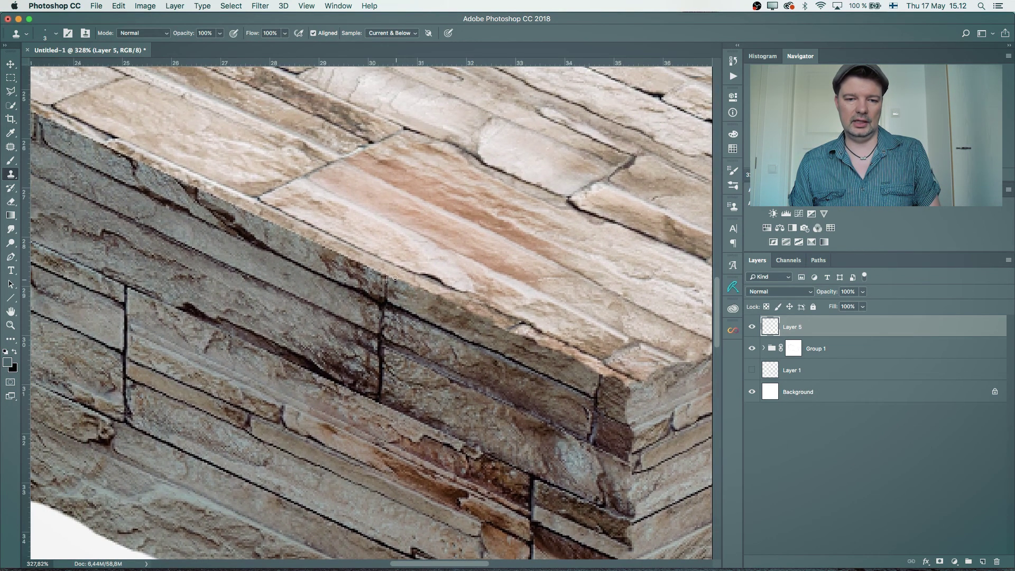